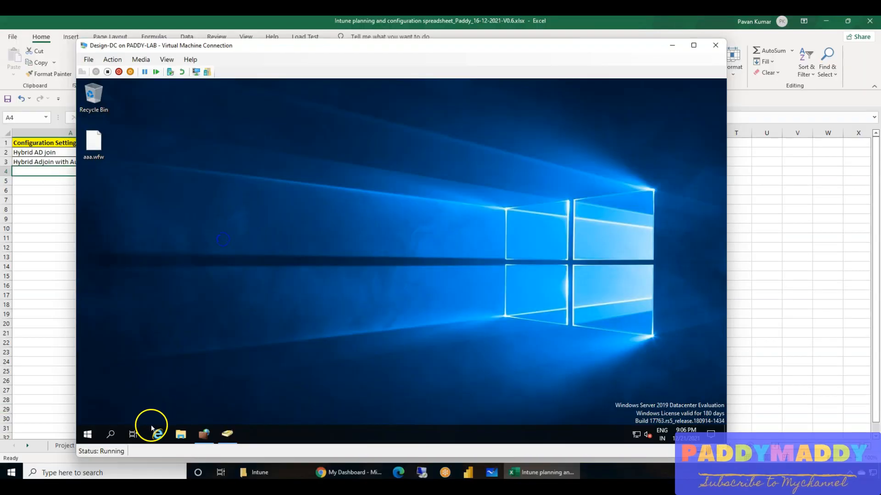
Examine the USA organizational unit and its Computers unit in Active Directory Users and Computers, and the Azure AD All devices list in Chrome.
left_click(227, 434)
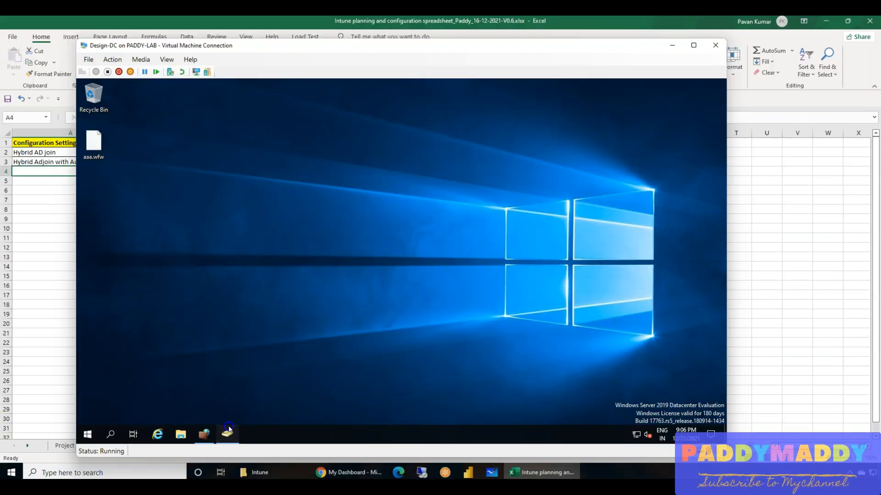
left_click(114, 222)
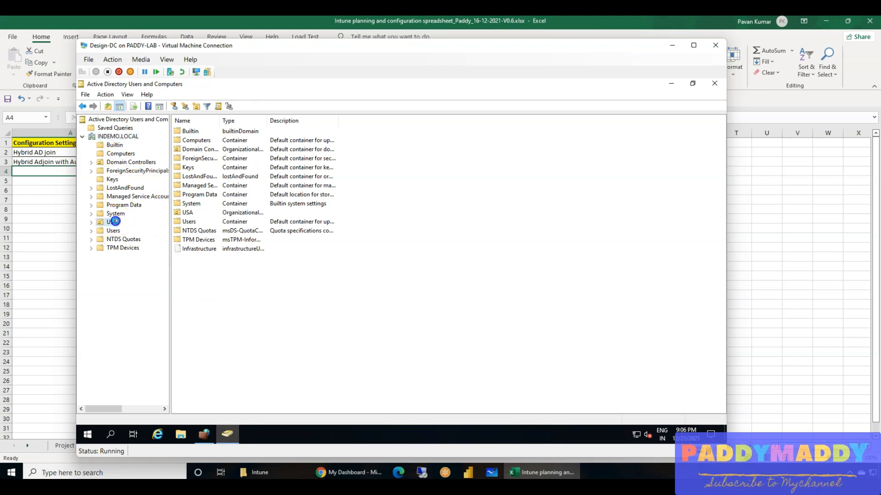
double_click(191, 132)
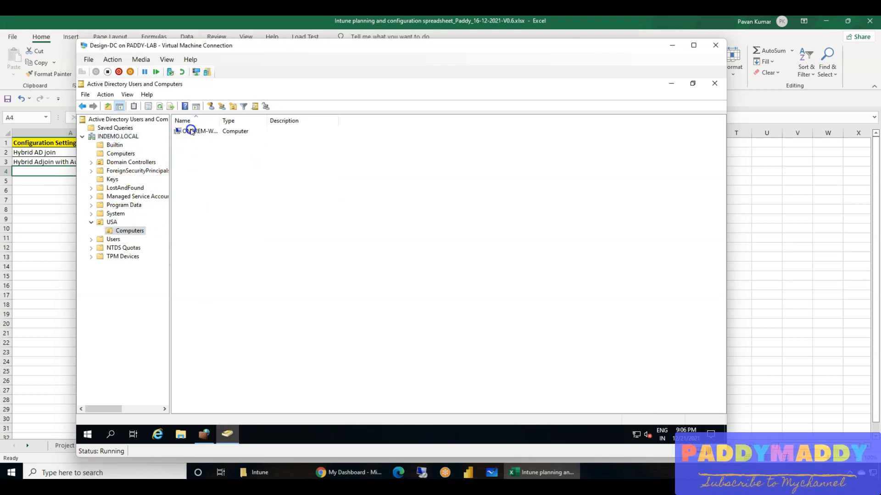
left_click_drag(219, 120, 265, 120)
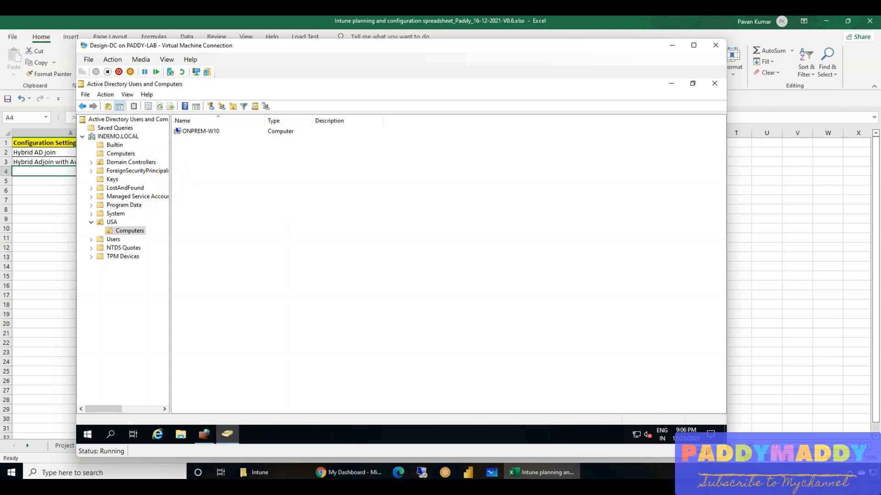
left_click(111, 222)
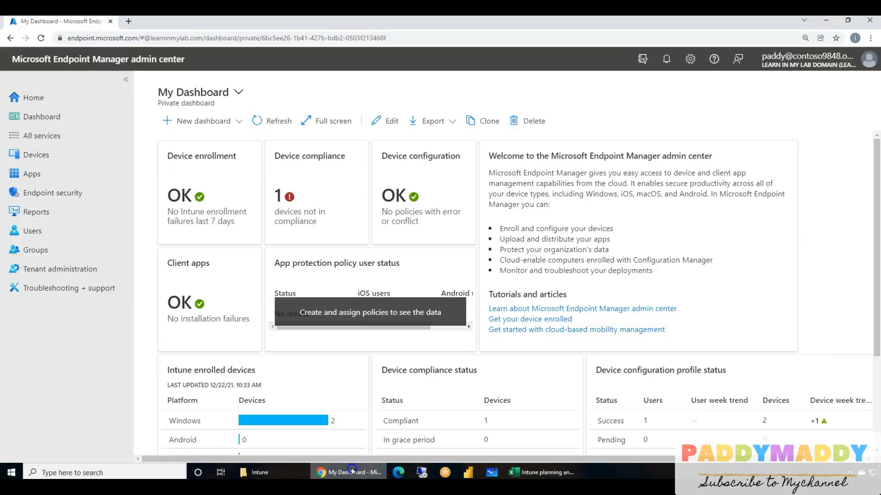
left_click(348, 472)
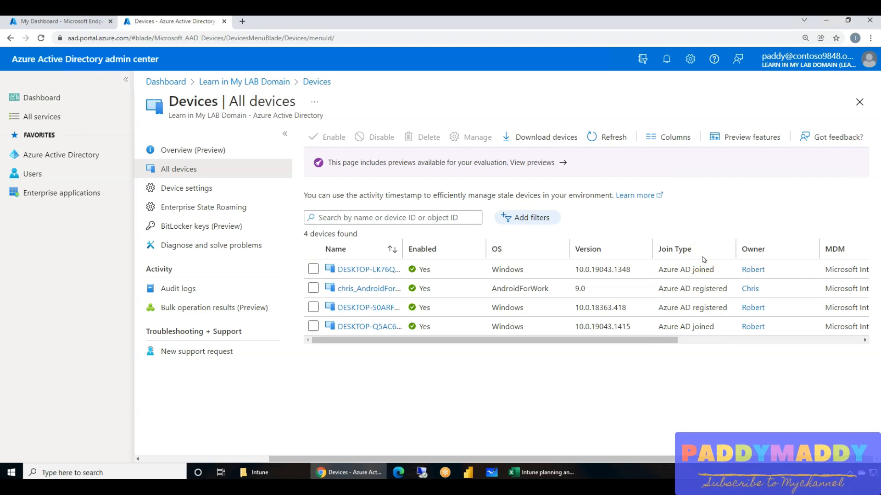
Switch to the Intune planning workbook in Excel and follow the Project Design Dashboard's Hybrid AD join link to review that sheet's settings.
left_click(553, 473)
left_click(65, 451)
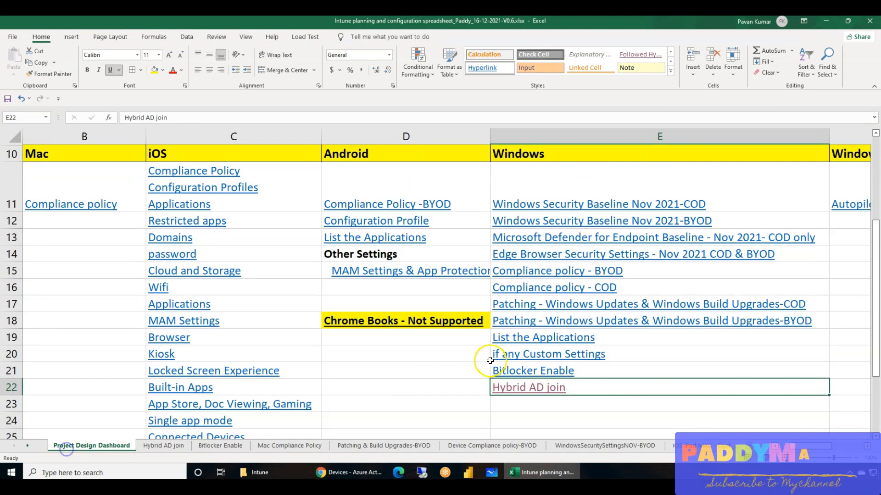
left_click(541, 392)
left_click(200, 212)
left_click(154, 162)
left_click(42, 170)
left_click(84, 161)
left_click(154, 164)
scroll(89, 217, "up", 3)
scroll(89, 216, "up", 6)
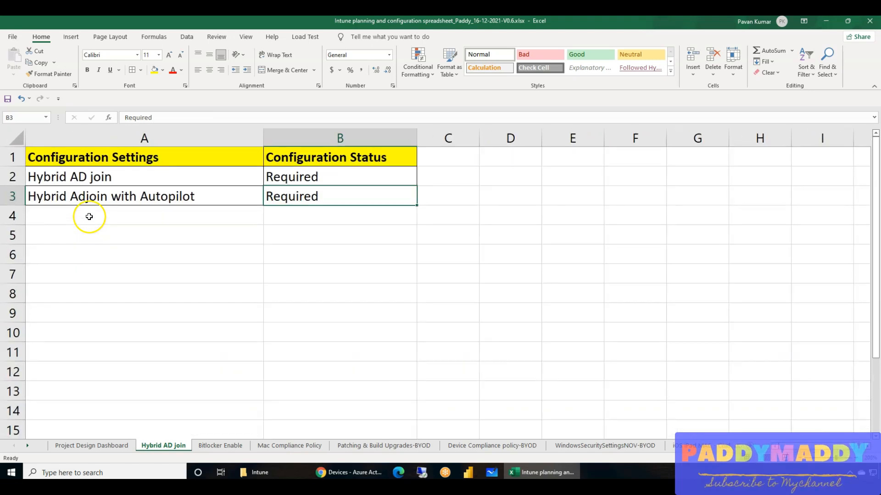
left_click(160, 291)
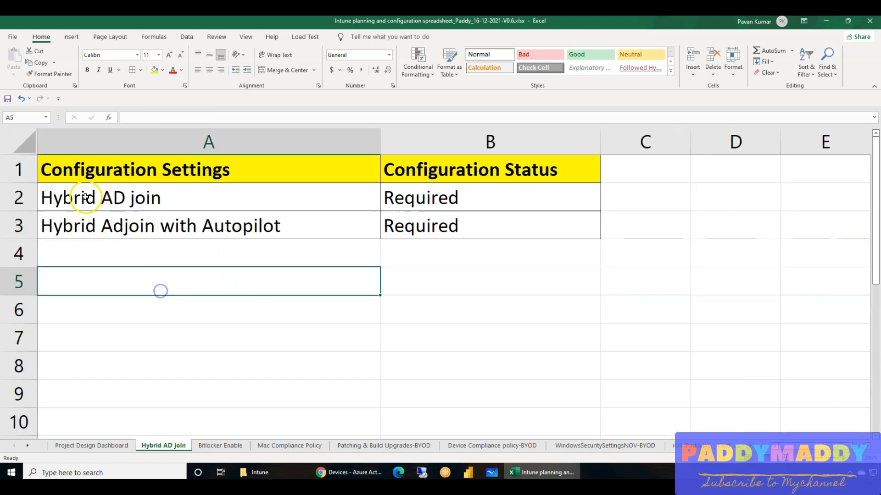
Correct the setting in cell A3 to read "Hybrid AD join with Autopilot".
left_click(96, 223)
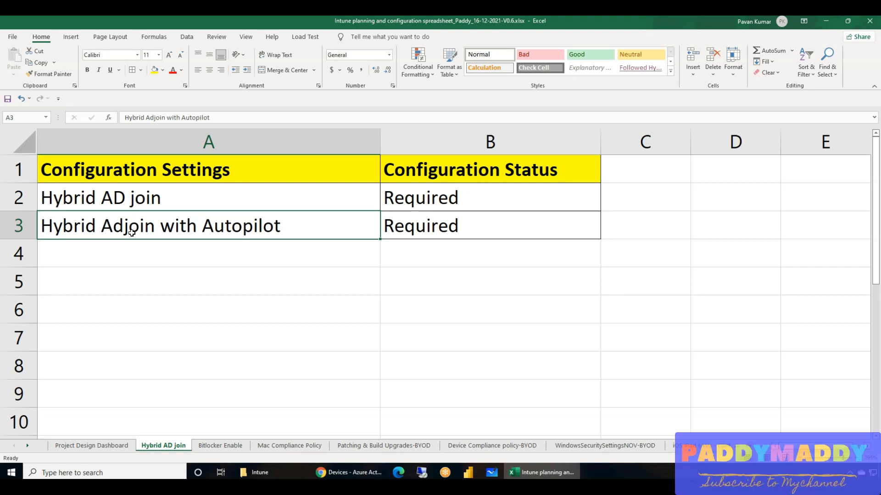
double_click(124, 228)
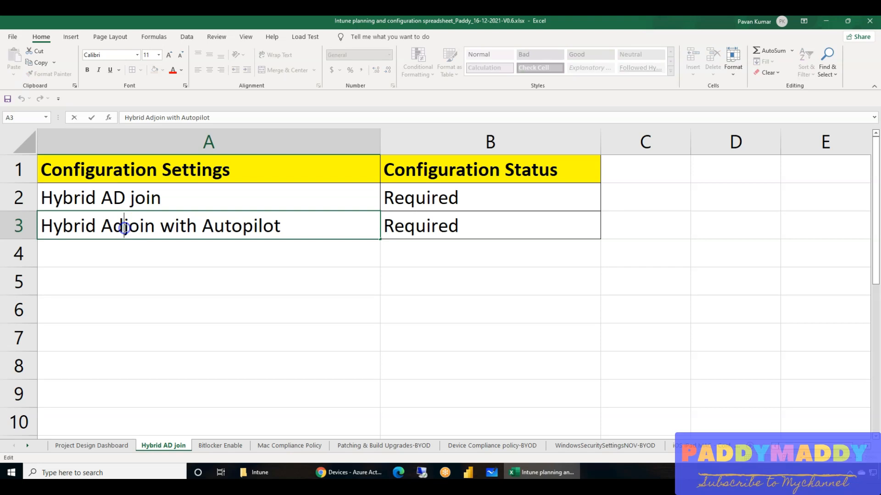
left_click(145, 284)
left_click(119, 223)
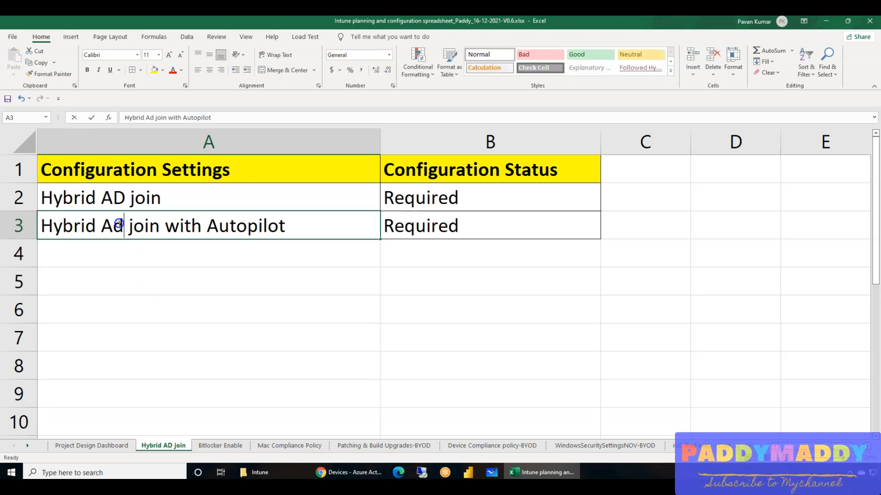
double_click(122, 227)
key("BackSpace")
type("d")
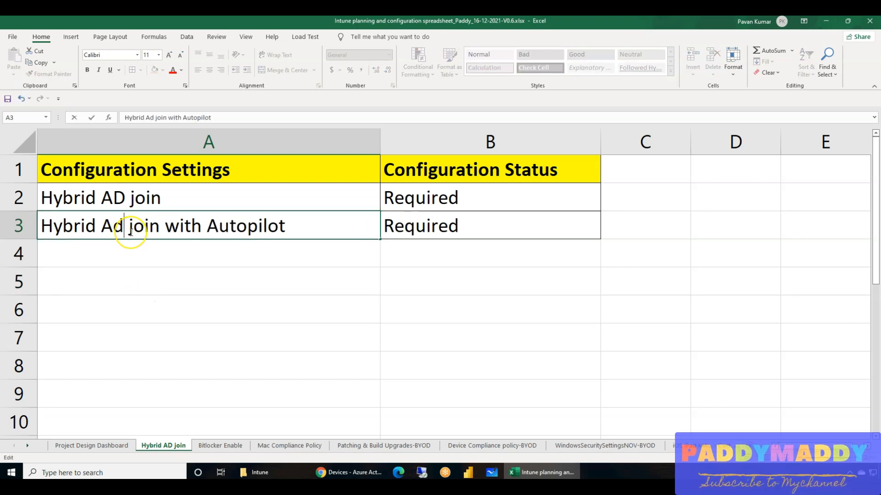
key("BackSpace")
type("D")
left_click(147, 280)
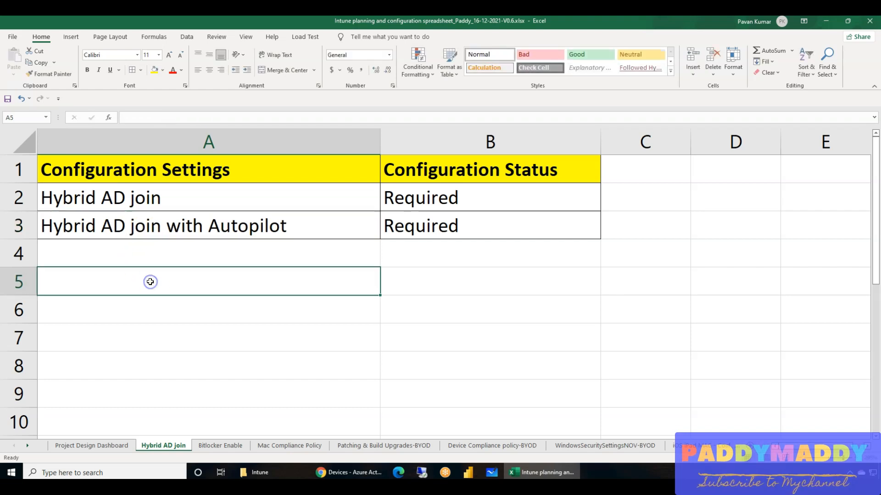
Review the Hybrid AD join and Hybrid AD join with Autopilot rows with their configuration status.
left_click(464, 226)
left_click_drag(315, 225, 196, 224)
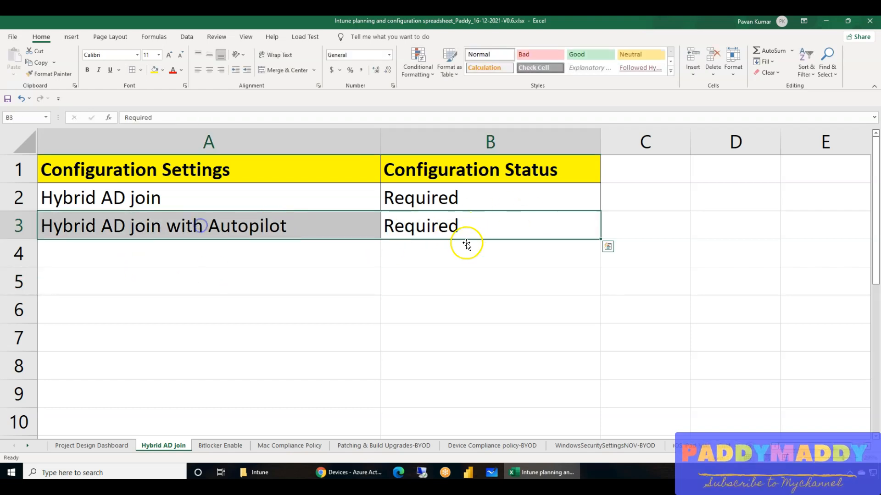
left_click(468, 275)
left_click(438, 230)
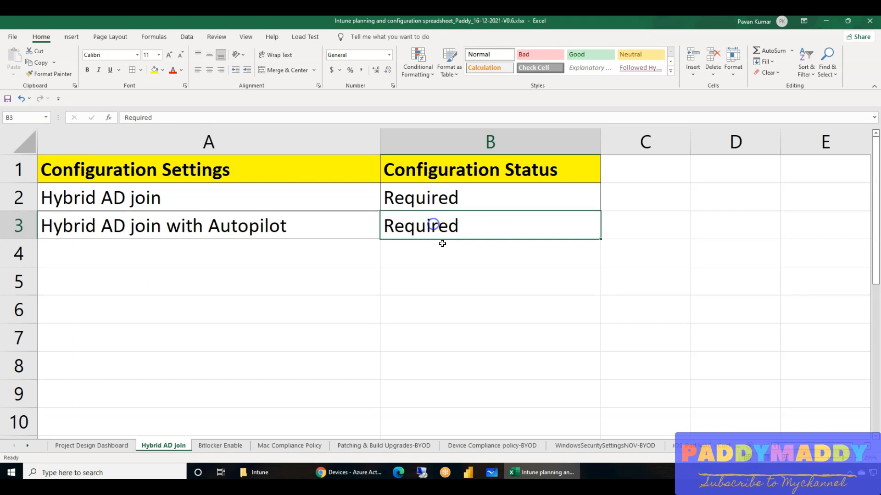
scroll(217, 288, "down", 1)
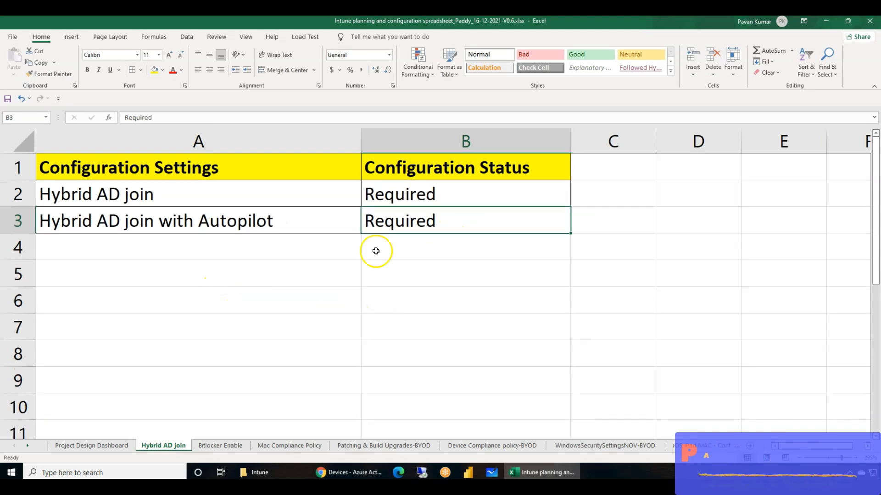
left_click(125, 195)
left_click(205, 222)
left_click(216, 199)
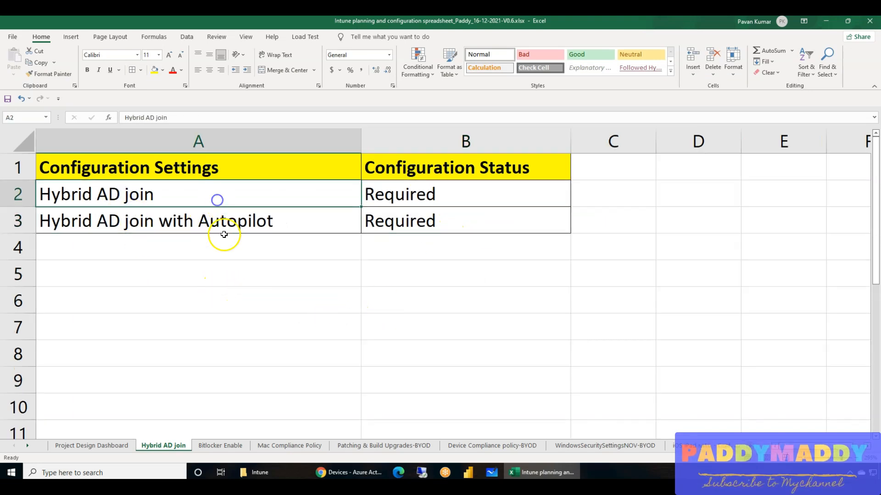
scroll(216, 309, "down", 1)
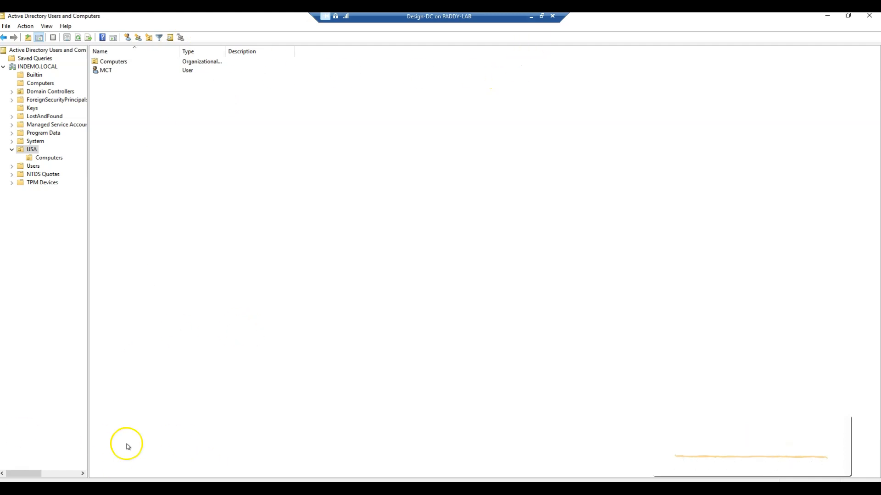
Switch to the Design-DC virtual machine and open Internet Explorer there.
left_click(36, 58)
left_click(35, 74)
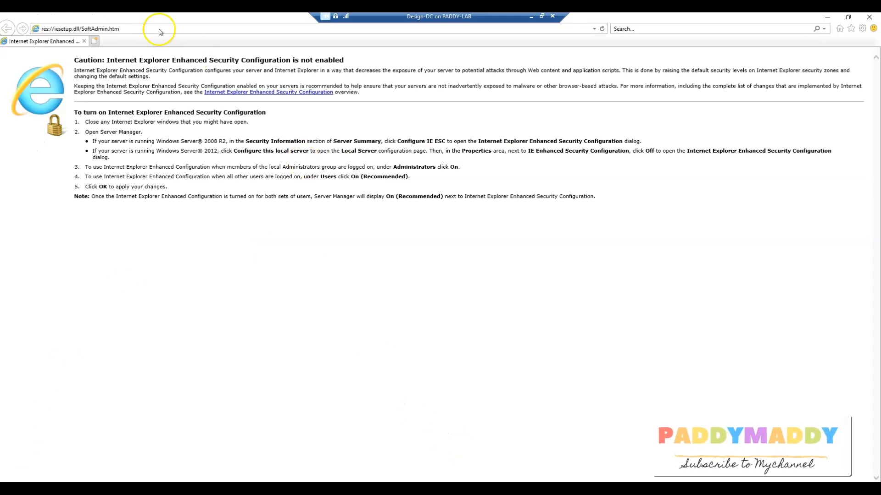
left_click(158, 32)
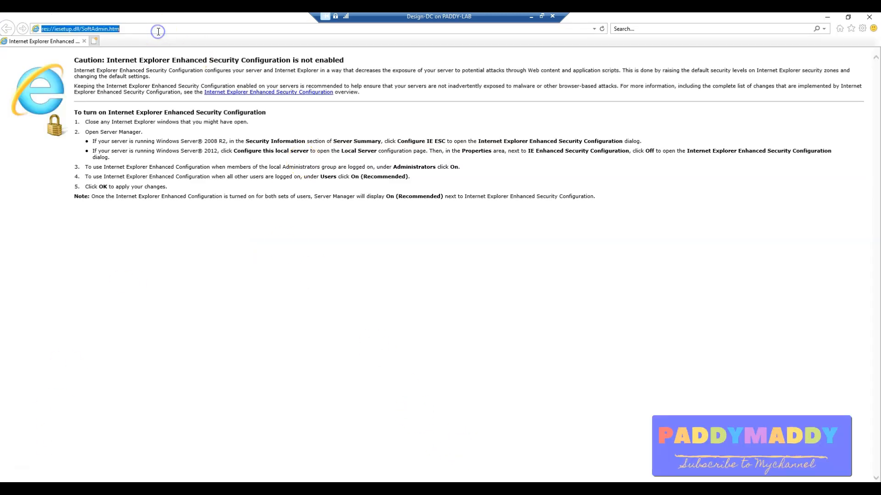
type("A")
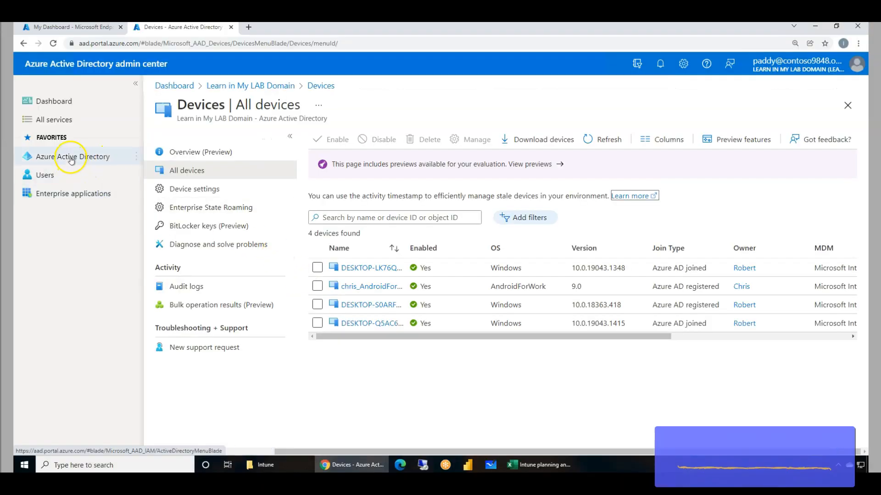
In the Azure Active Directory admin center, open the tenant's Azure AD Connect page and copy the Download Azure AD Connect link address.
left_click(77, 157)
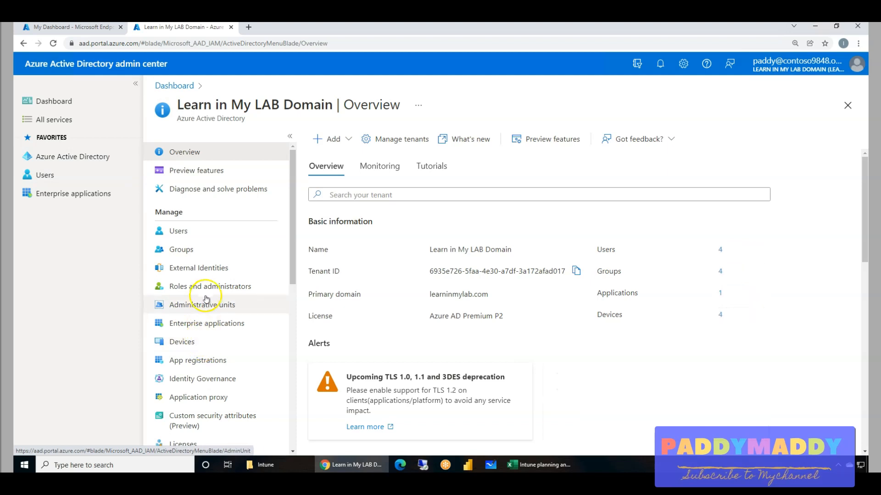
scroll(220, 281, "down", 2)
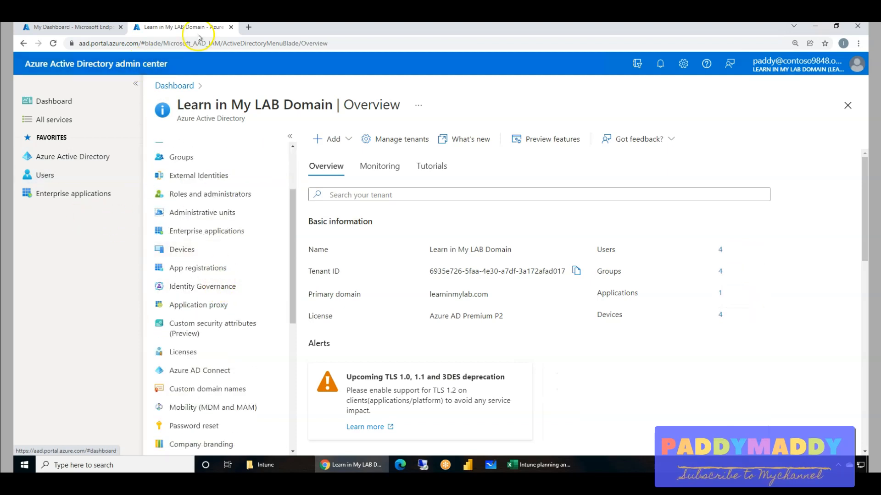
left_click(207, 376)
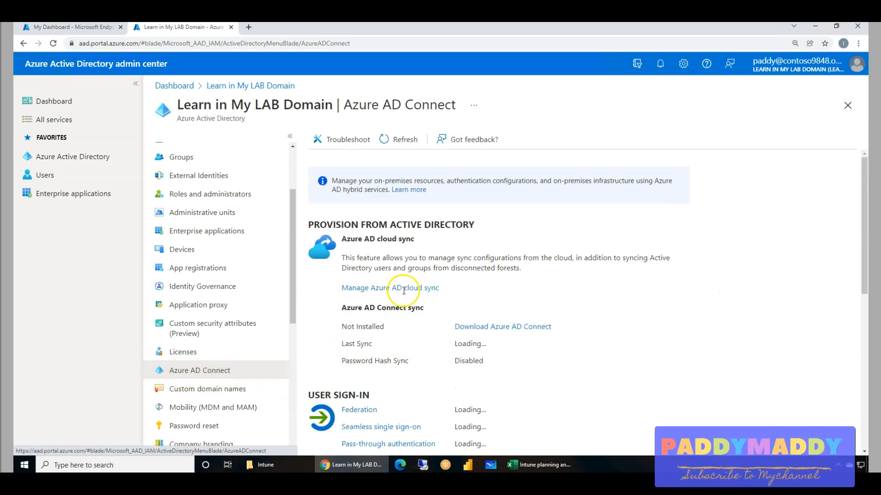
scroll(540, 364, "down", 2)
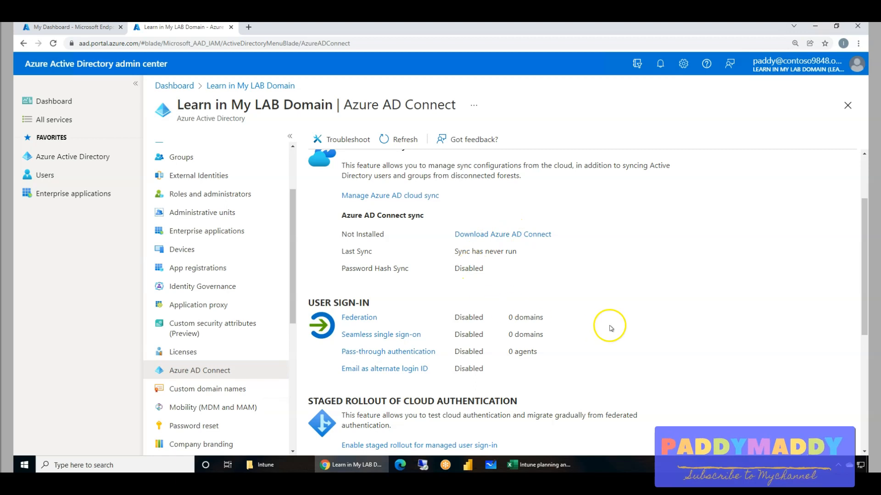
scroll(672, 327, "up", 2)
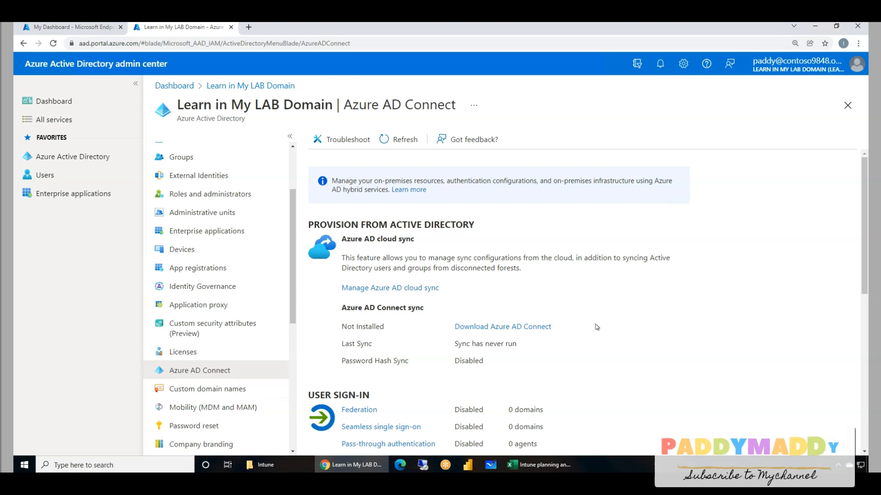
left_click(596, 368)
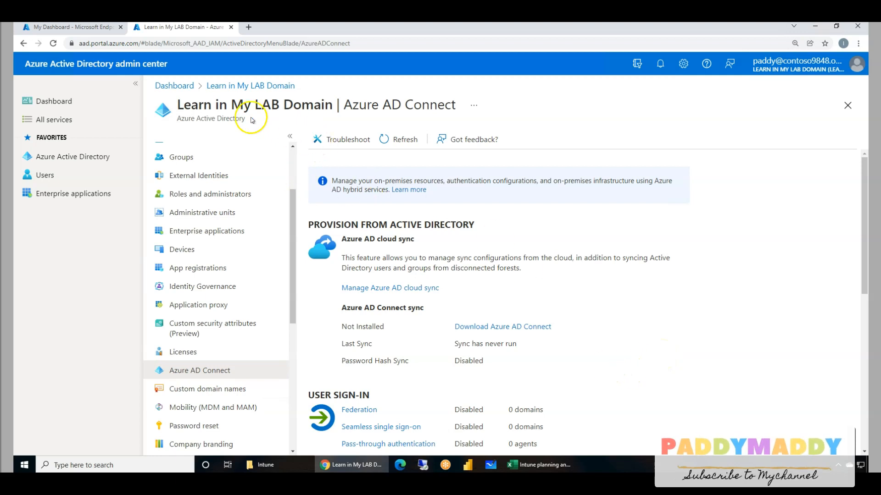
right_click(517, 331)
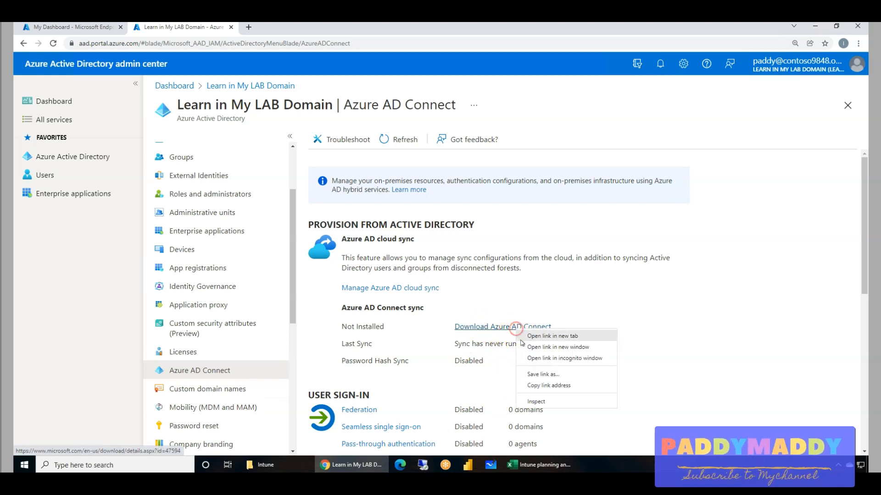
left_click(546, 388)
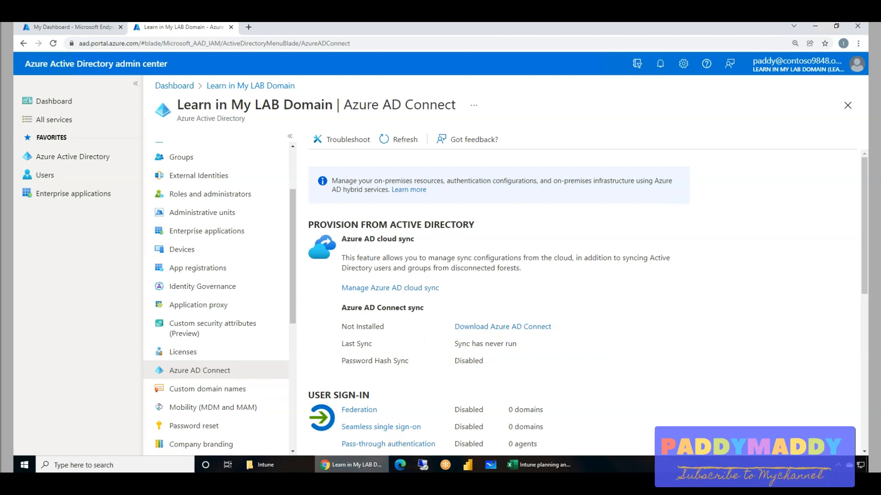
Load the copied Azure AD Connect download link in Internet Explorer on the Design-DC virtual machine and maximize the browser window.
mouse_move(353, 464)
mouse_move(315, 484)
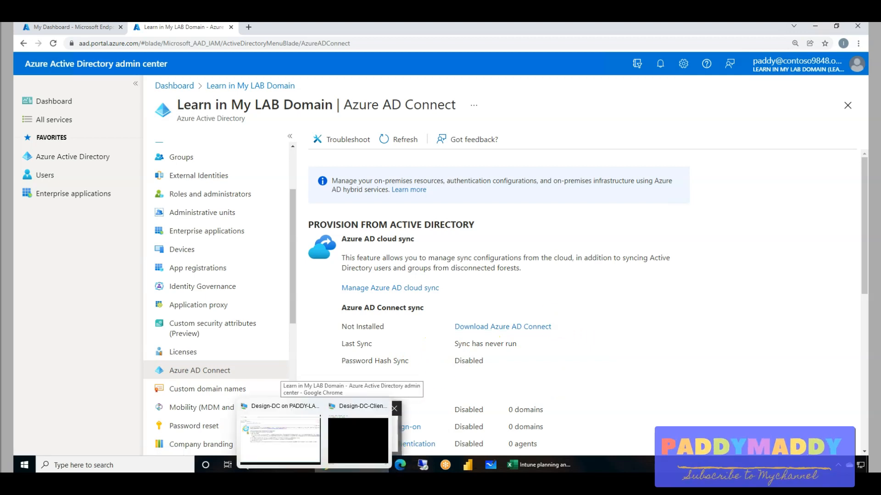
left_click(356, 447)
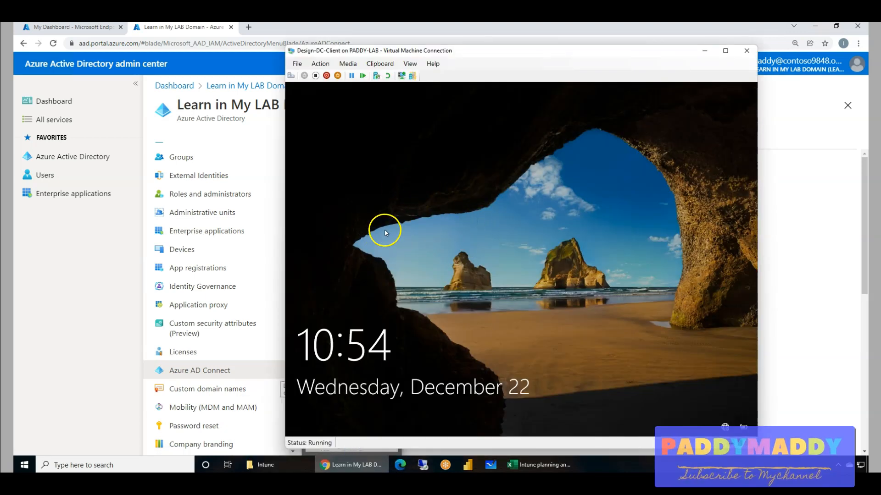
left_click(315, 484)
left_click(280, 442)
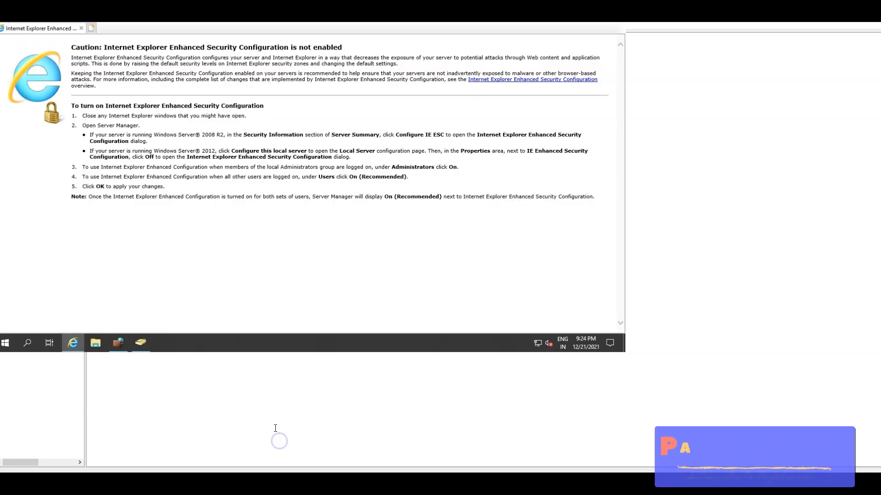
key("ctrl+v")
key("Return")
left_click_drag(224, 30, 229, 86)
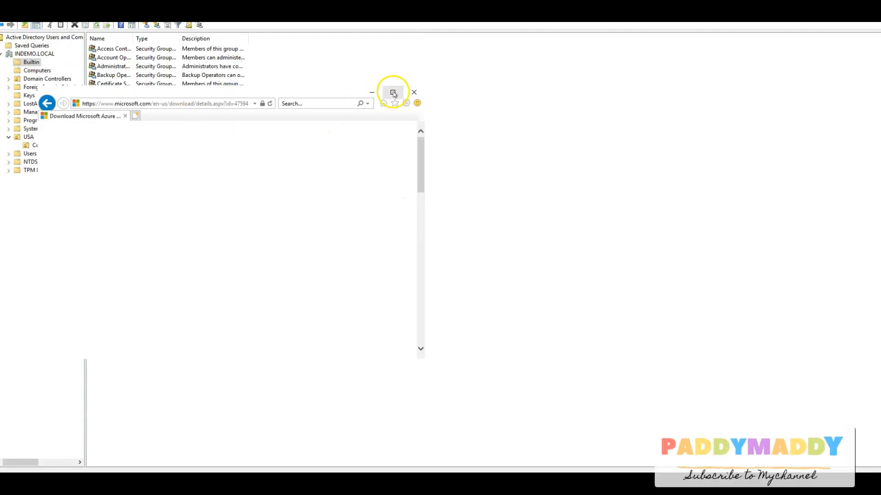
left_click(393, 93)
scroll(454, 349, "down", 3)
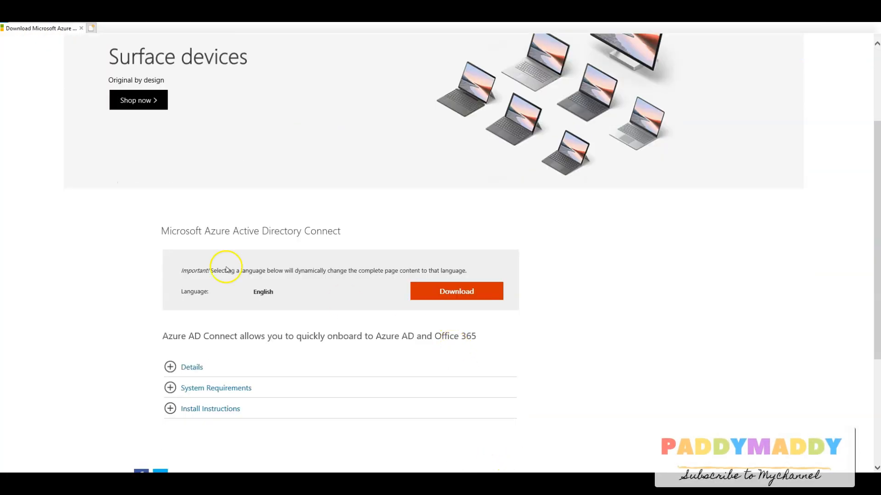
Download AzureADConnect.msi from the Microsoft Download Center, save it, and run the installer.
left_click(460, 291)
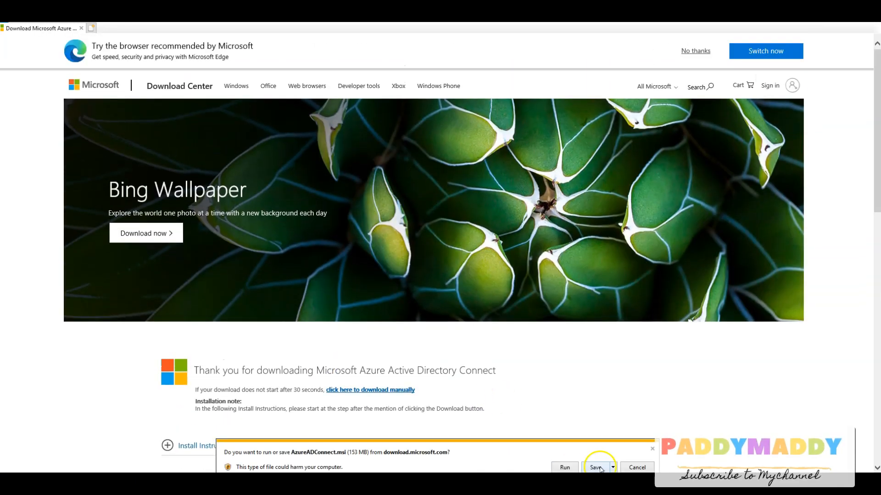
left_click(595, 467)
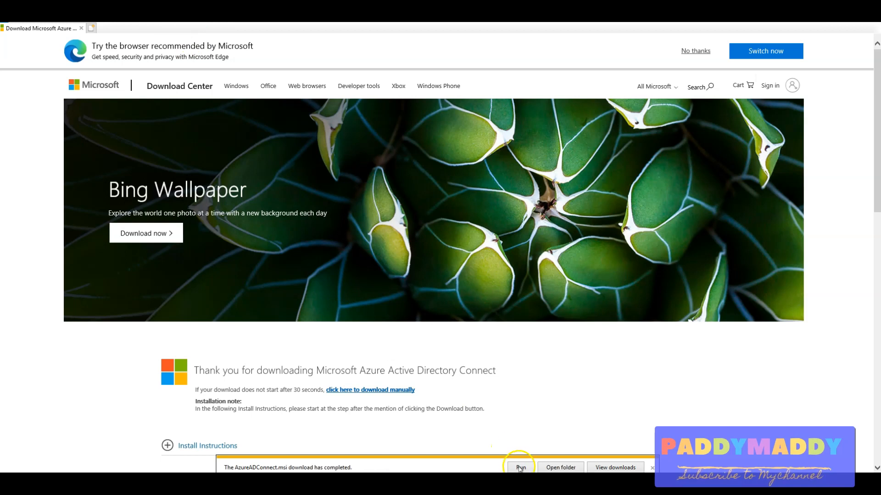
left_click(518, 467)
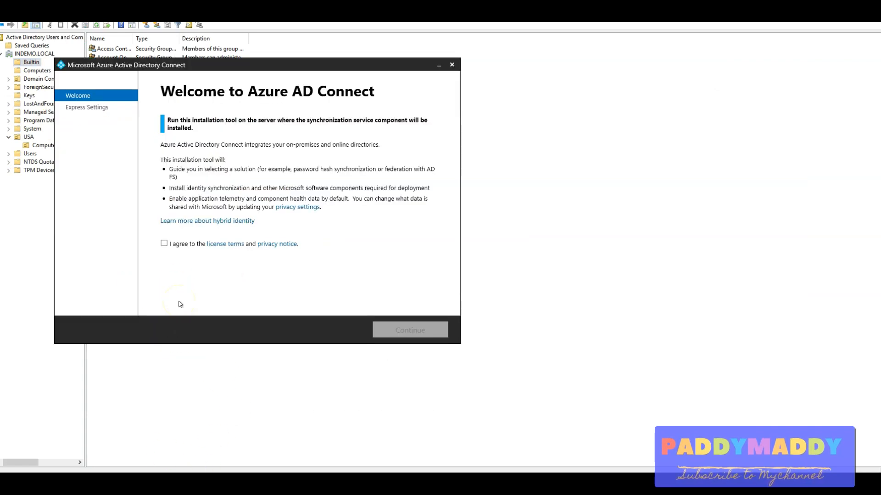
Accept the Azure AD Connect license terms and choose the express settings for the installation.
left_click(165, 244)
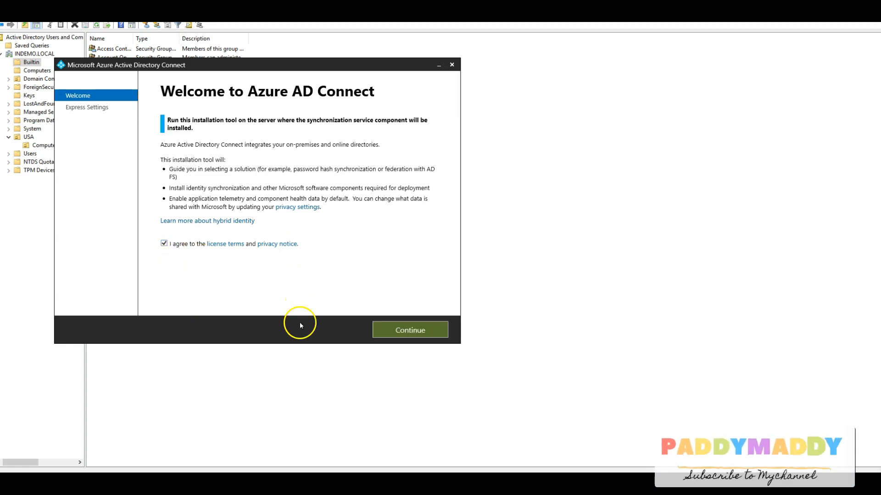
left_click(419, 328)
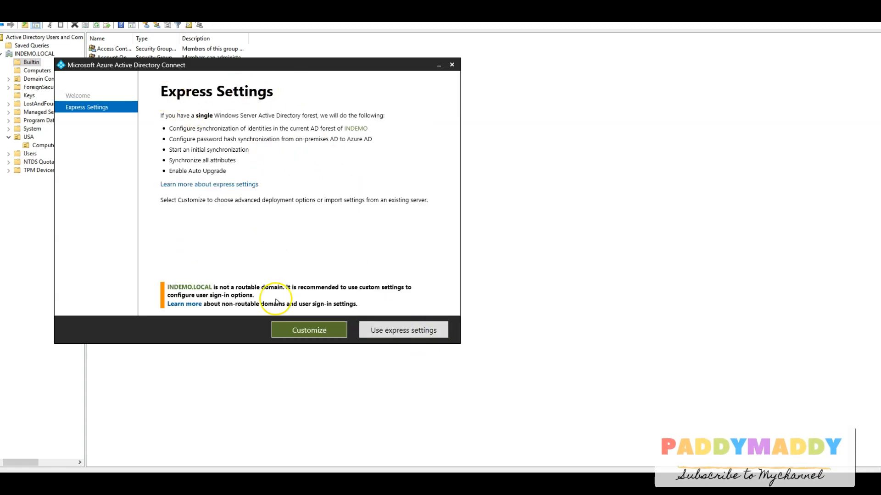
left_click(396, 330)
left_click_drag(255, 65, 402, 65)
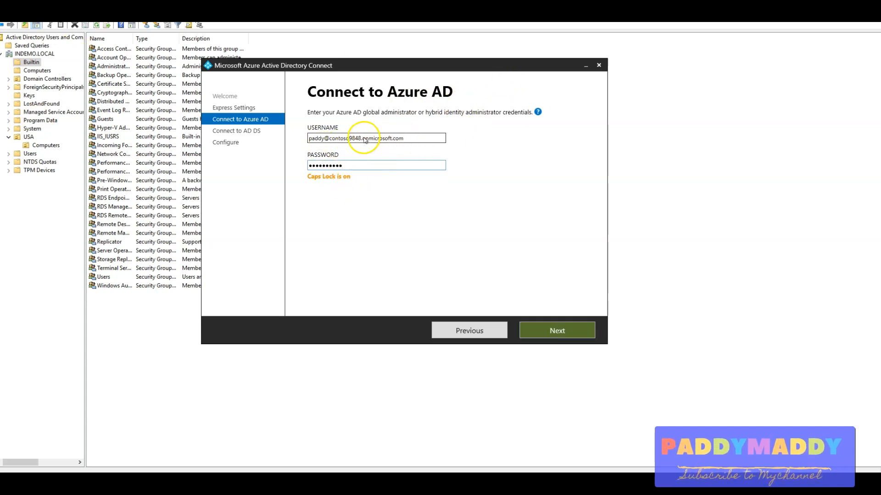
Connect the wizard to Azure AD, signing in with the global administrator's username and account password.
left_click(555, 331)
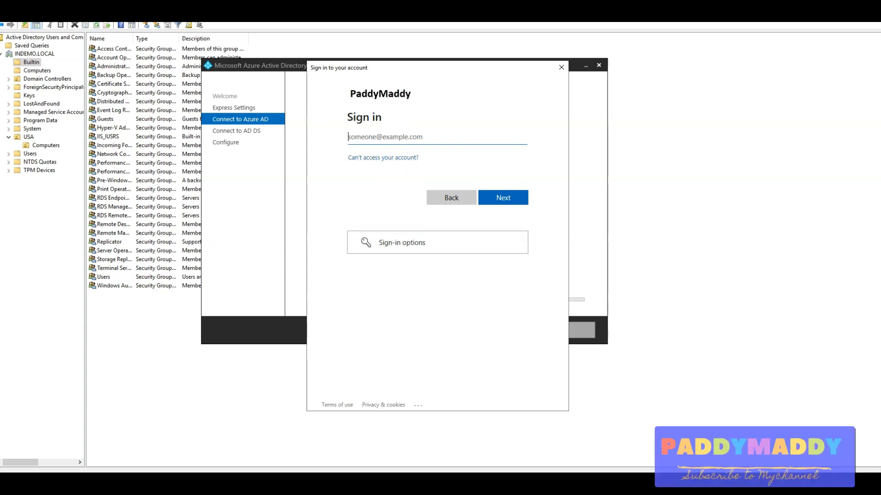
key("ctrl+v")
left_click(499, 201)
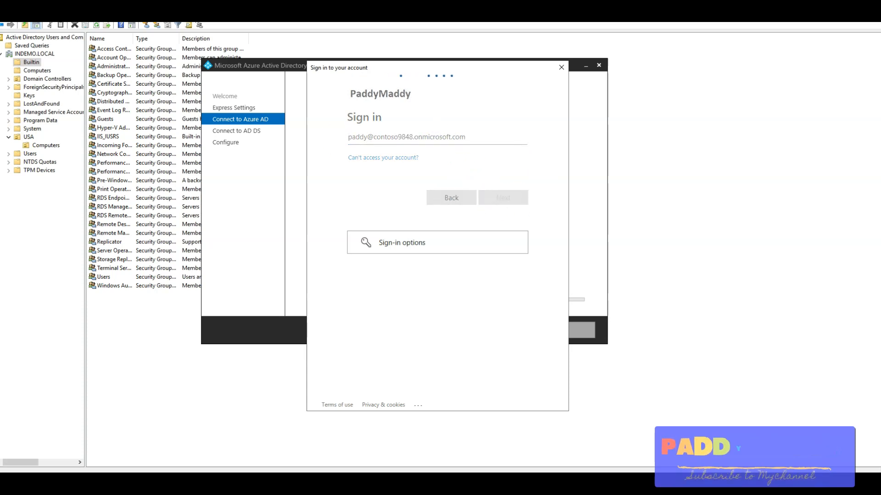
key("ctrl+v")
left_click(503, 196)
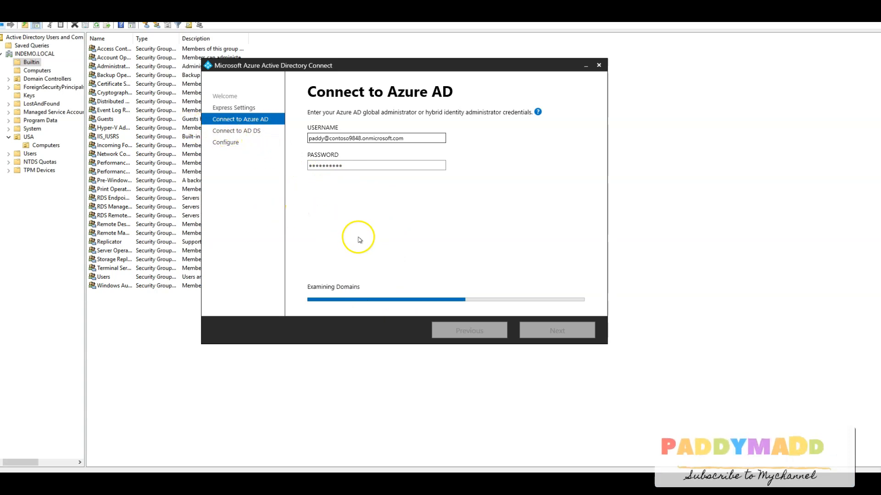
Connect to AD DS as INDEMO\administrator, entering the enterprise administrator's password.
left_click(331, 138)
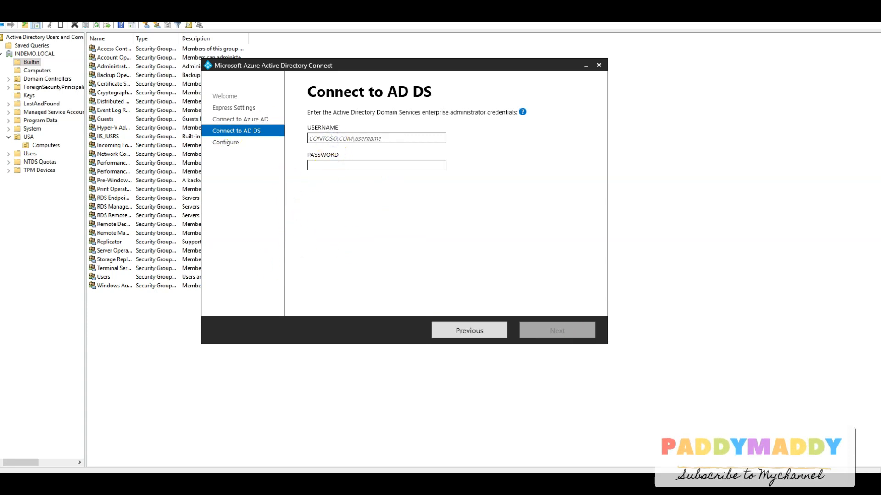
type("ind")
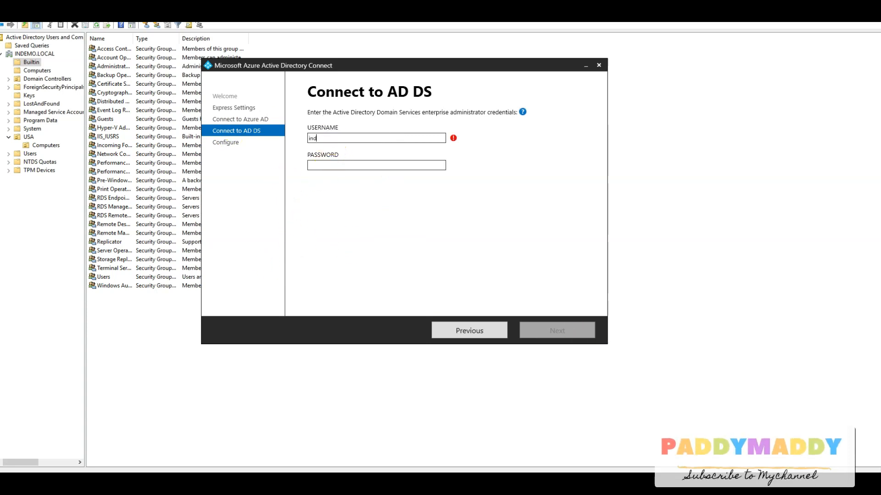
type("emo\\a")
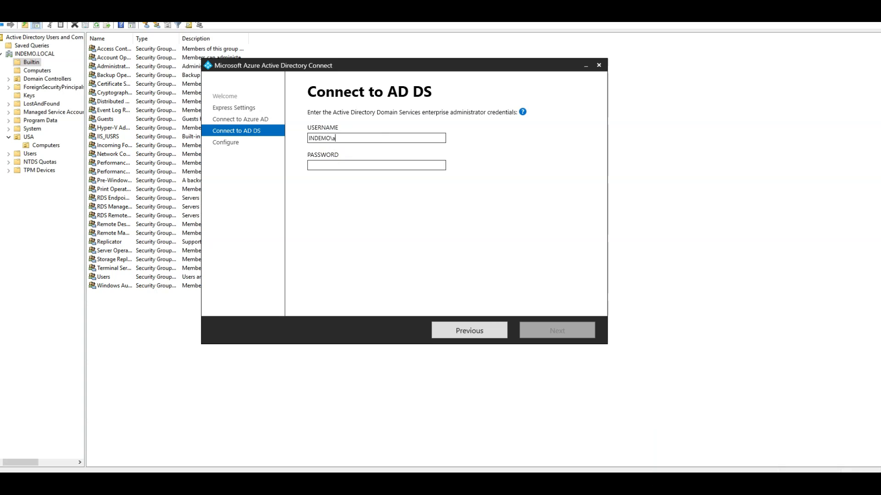
type("dministrator")
key("Tab")
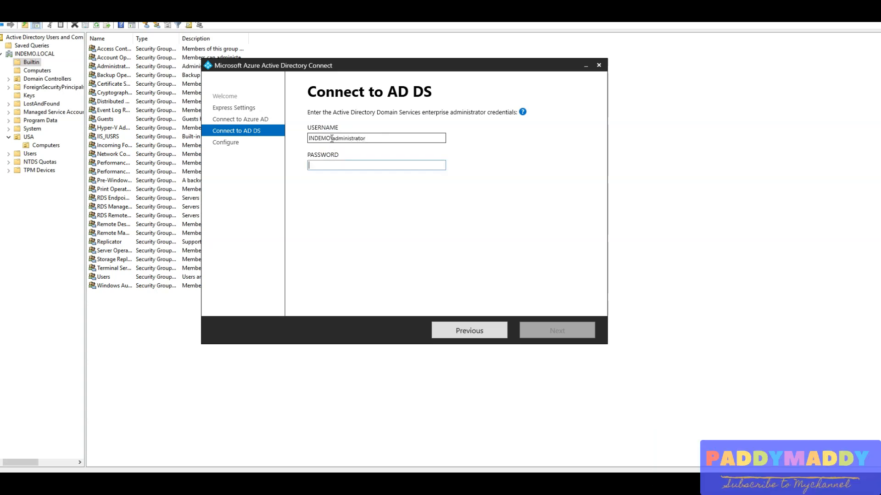
type("••••")
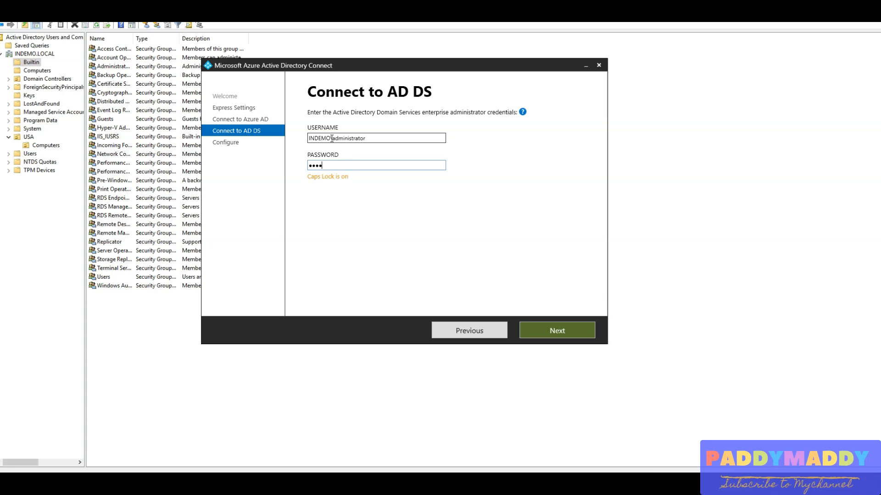
type("••••••")
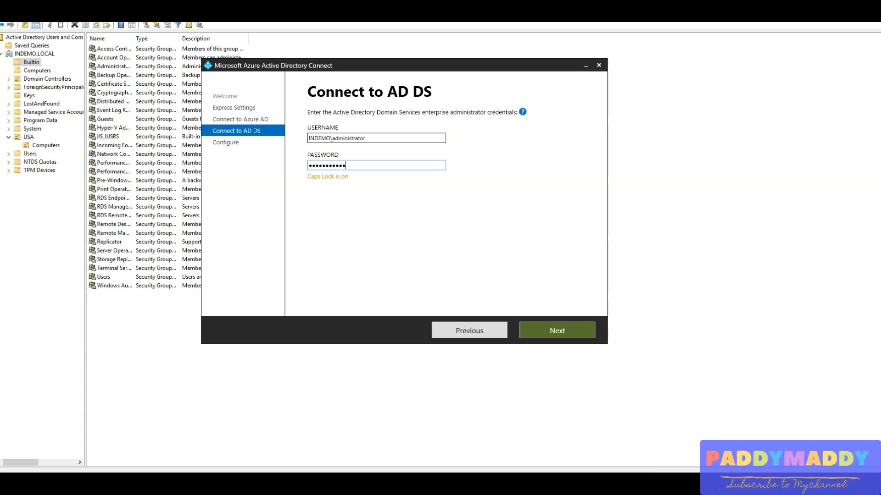
key("Return")
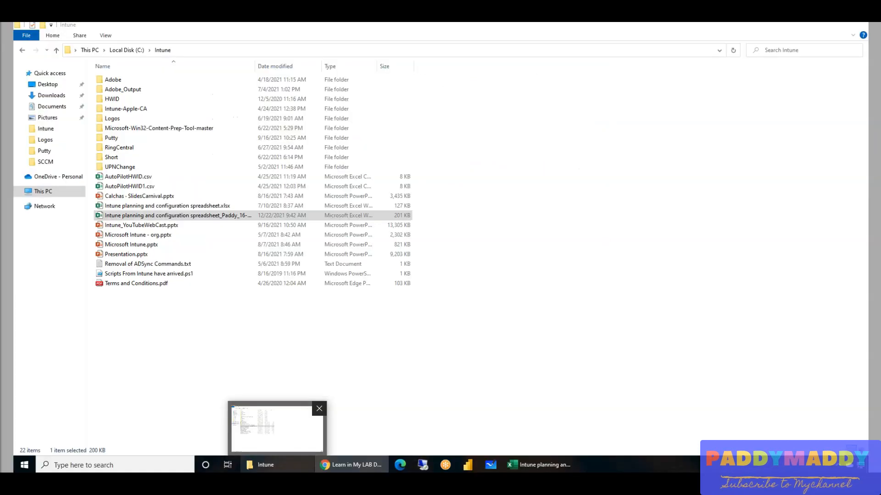
Switch to the Azure Active Directory admin center and examine the full user principal names in the All users list.
left_click(354, 465)
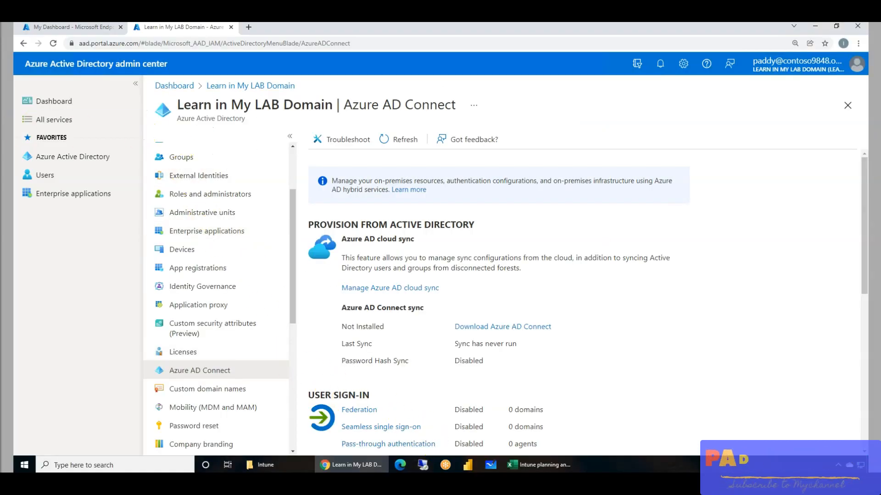
left_click(56, 157)
left_click(186, 232)
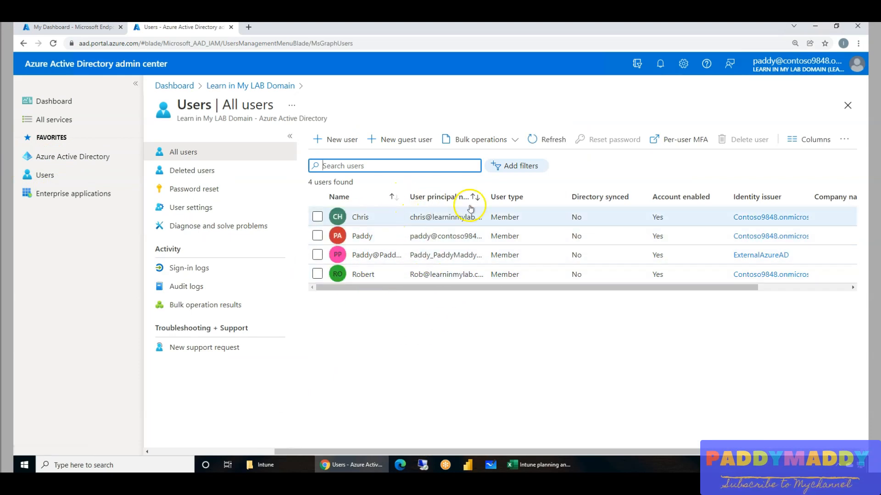
left_click_drag(483, 193, 559, 194)
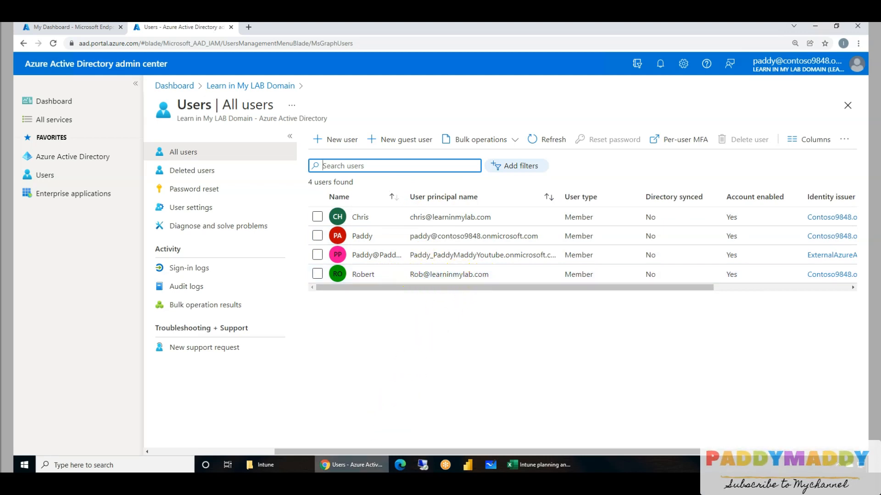
Back on the domain controller, inspect the MCT user's logon name and available UPN suffixes in the USA organizational unit, then dismiss its properties.
mouse_move(323, 465)
left_click(301, 457)
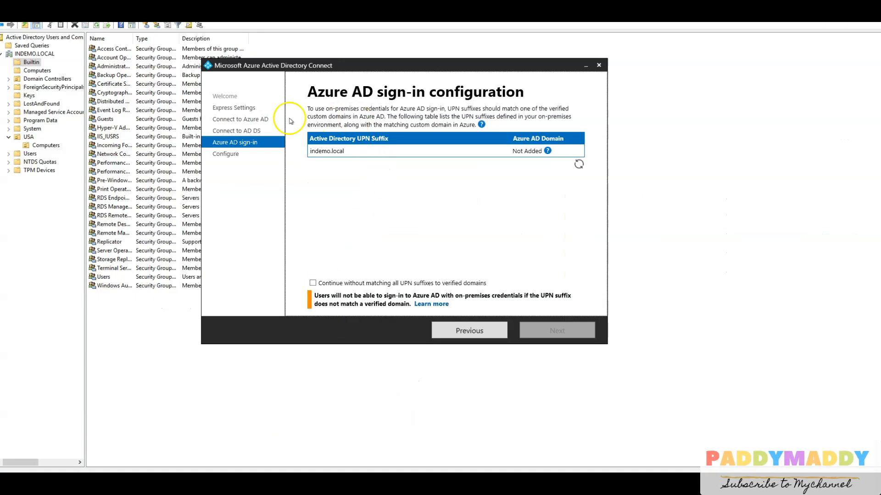
left_click(29, 137)
double_click(113, 59)
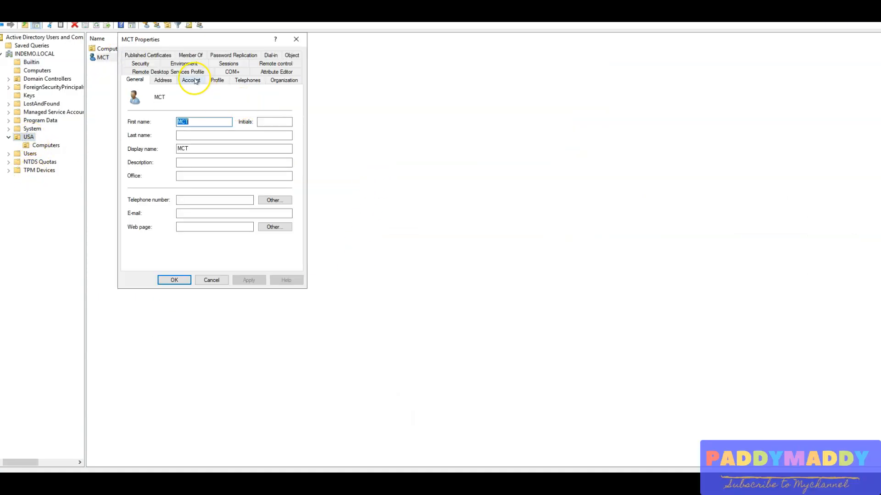
left_click(191, 80)
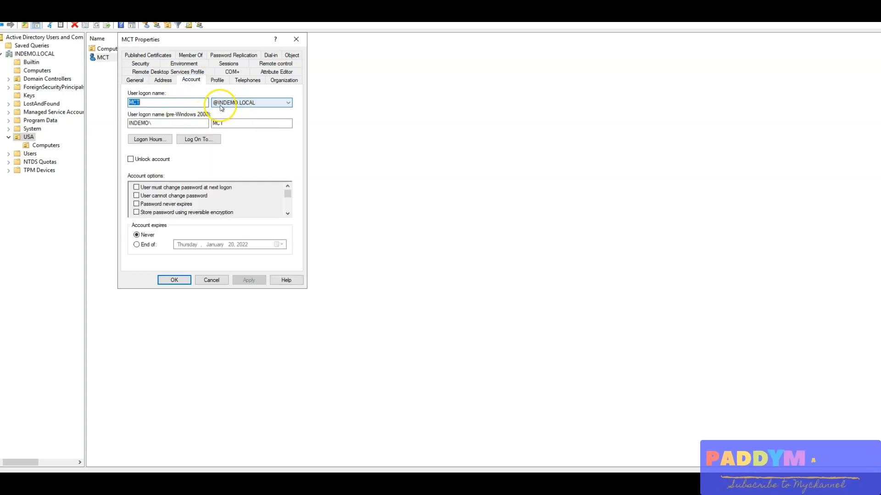
left_click(266, 103)
left_click(267, 104)
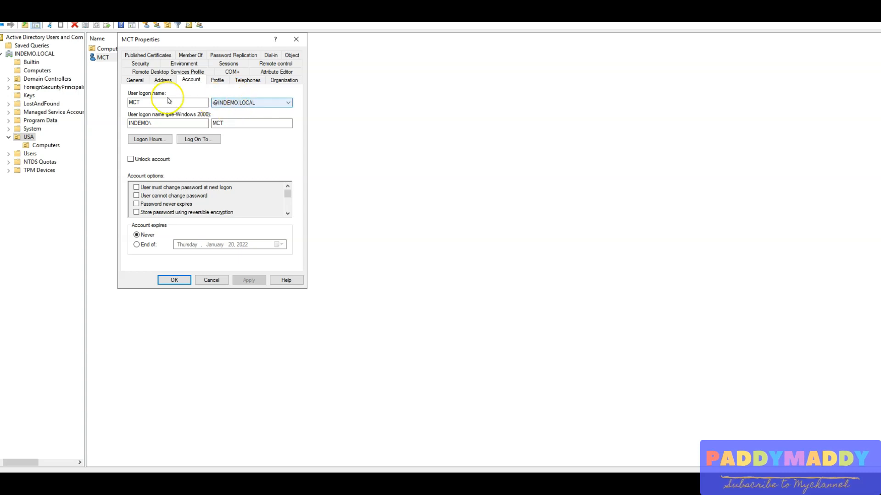
left_click(128, 82)
left_click(211, 279)
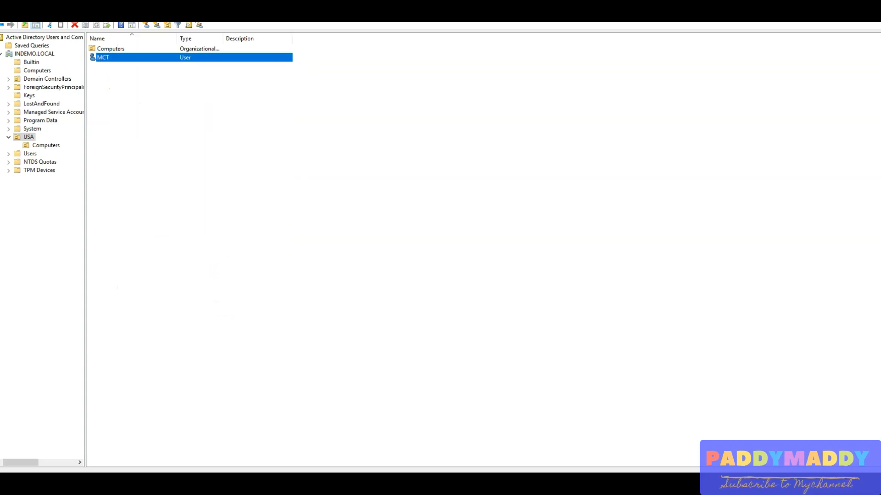
Launch Active Directory Domains and Trusts from the Windows Administrative Tools and open the root node's UPN suffix properties.
key("super")
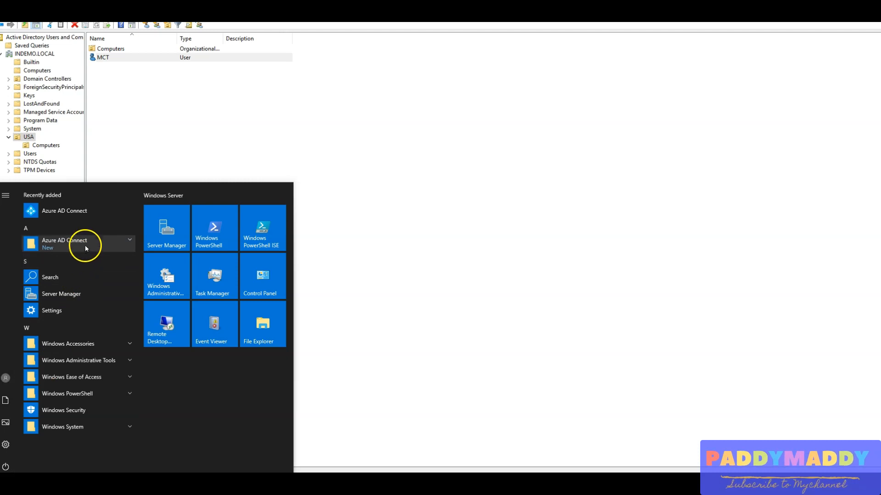
left_click(173, 288)
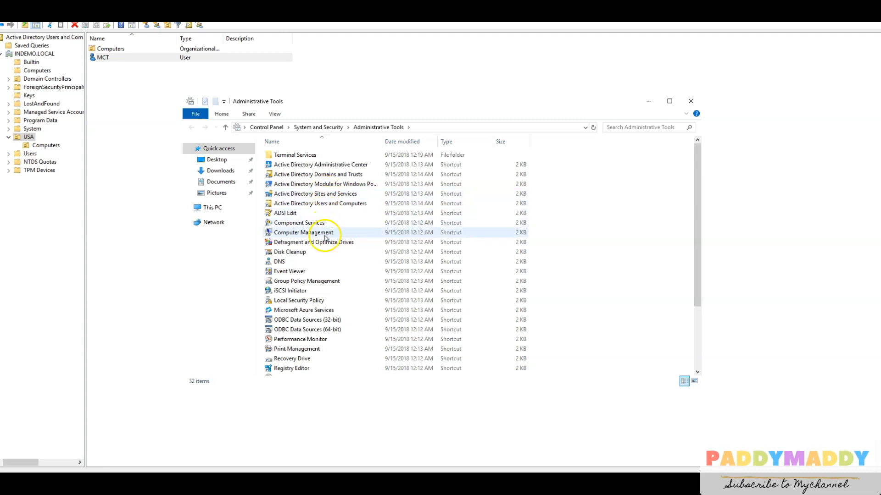
double_click(321, 174)
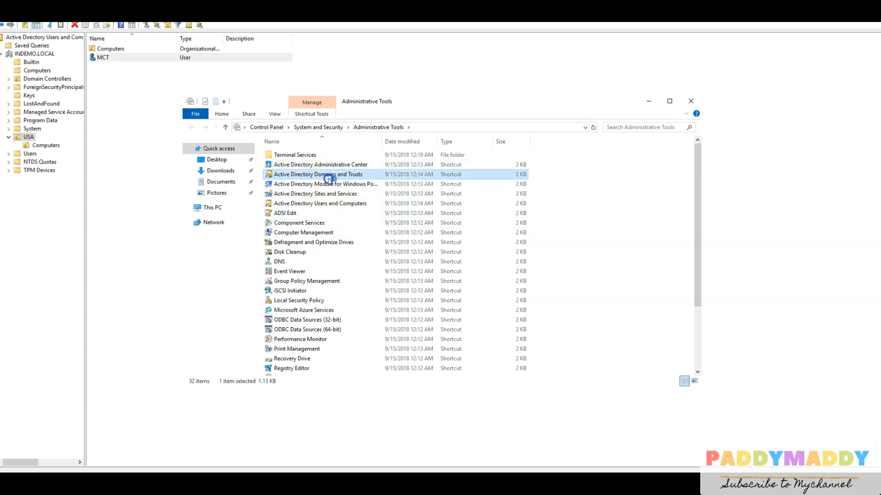
right_click(49, 50)
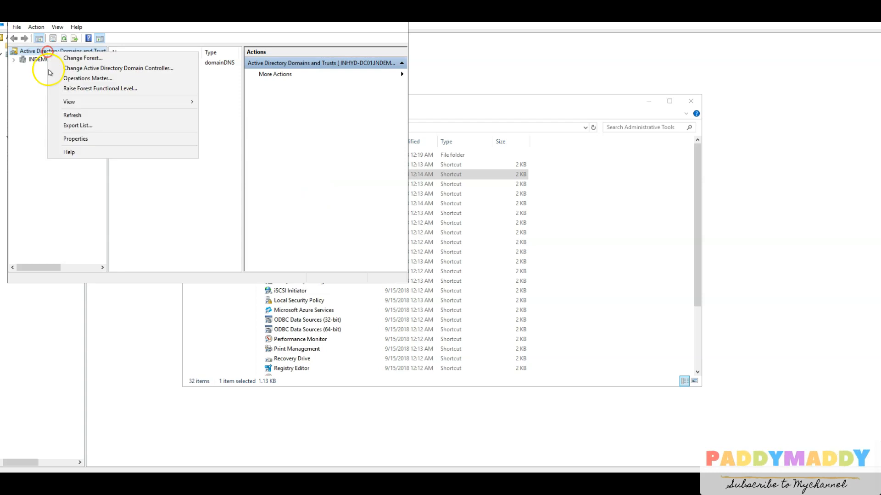
left_click(74, 138)
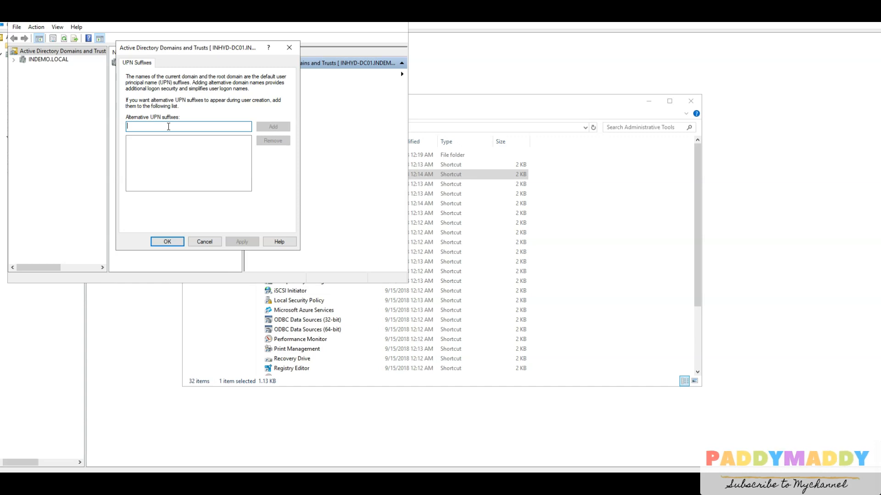
Add learninmylab.com as an alternative UPN suffix, save it, and close Active Directory Domains and Trusts.
type("le")
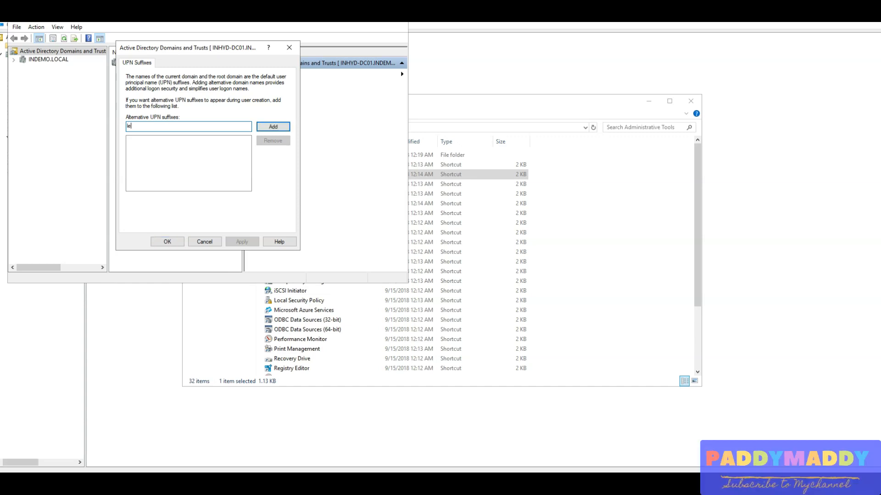
type("ar")
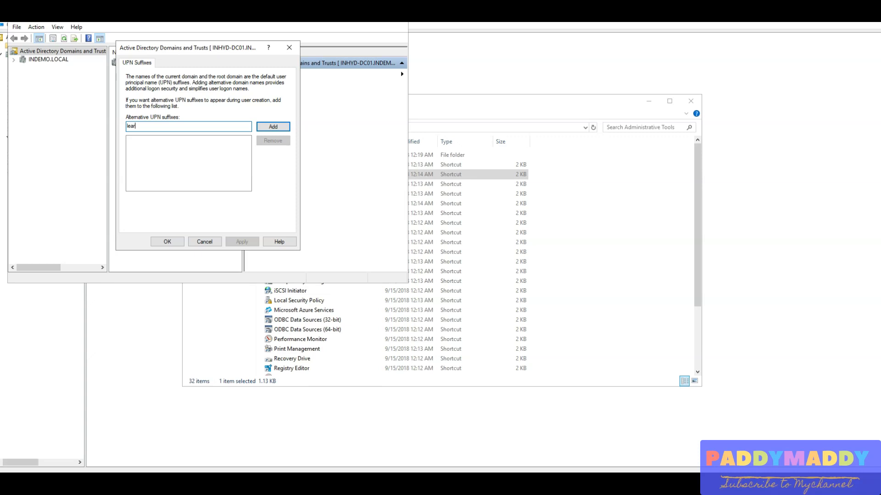
type("ninm")
left_click(272, 127)
left_click(167, 243)
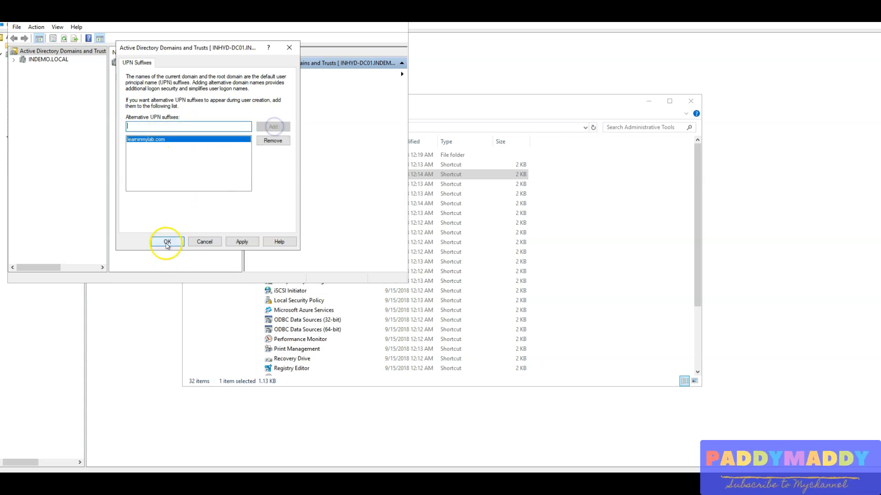
left_click(167, 241)
left_click(397, 17)
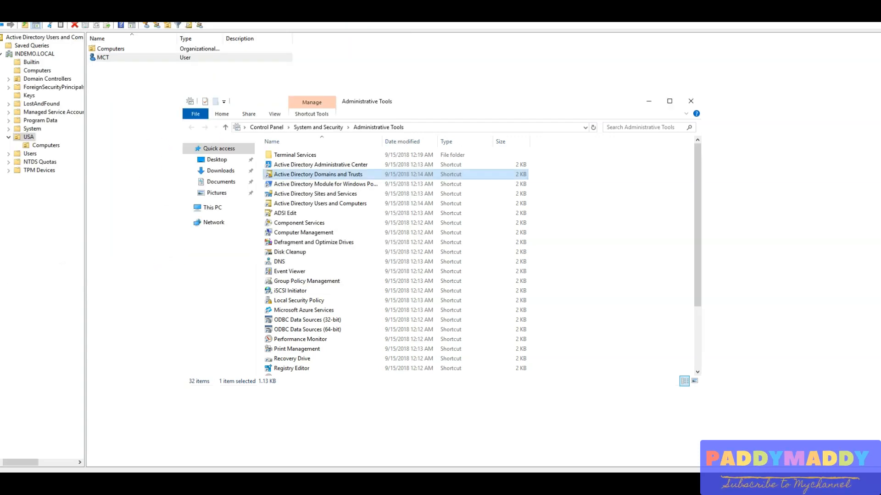
Return to Active Directory Users and Computers and refresh the USA organizational unit.
left_click(55, 240)
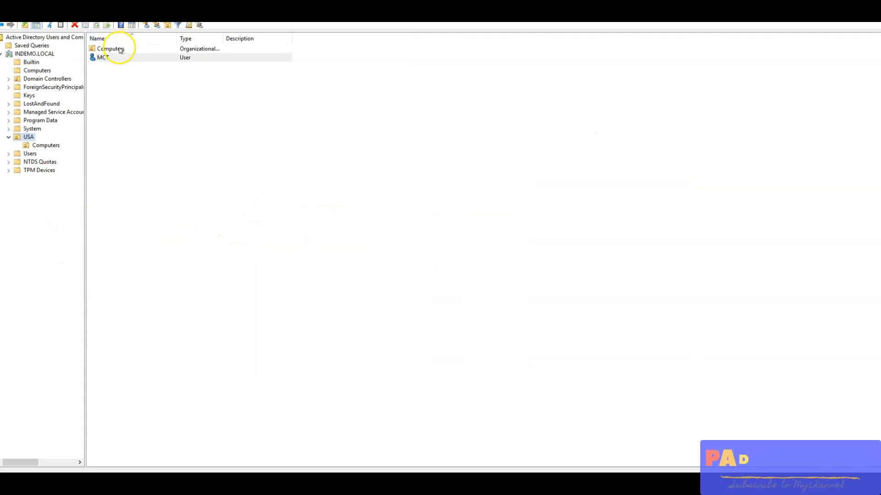
left_click(96, 26)
left_click(97, 26)
left_click(180, 163)
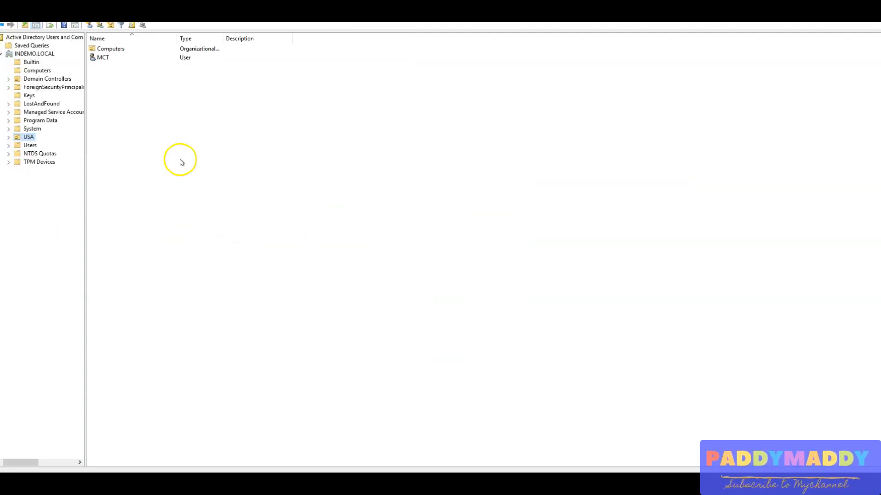
double_click(110, 59)
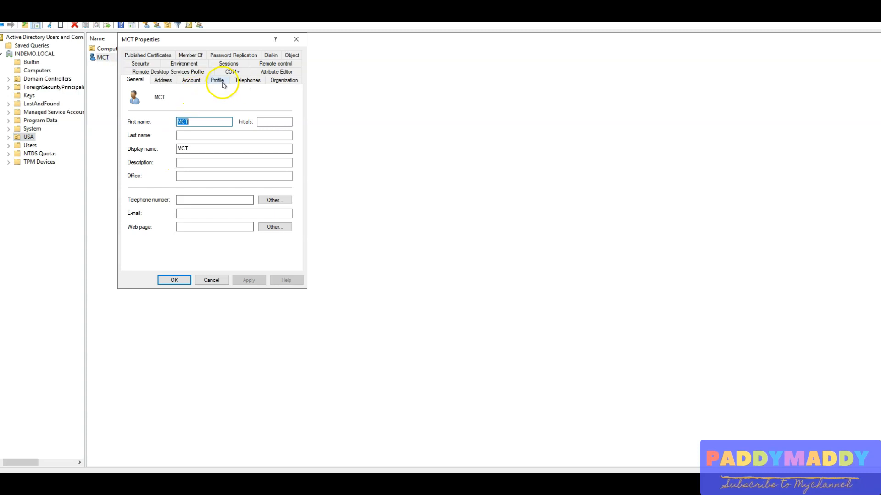
left_click(218, 81)
left_click(191, 80)
left_click(242, 102)
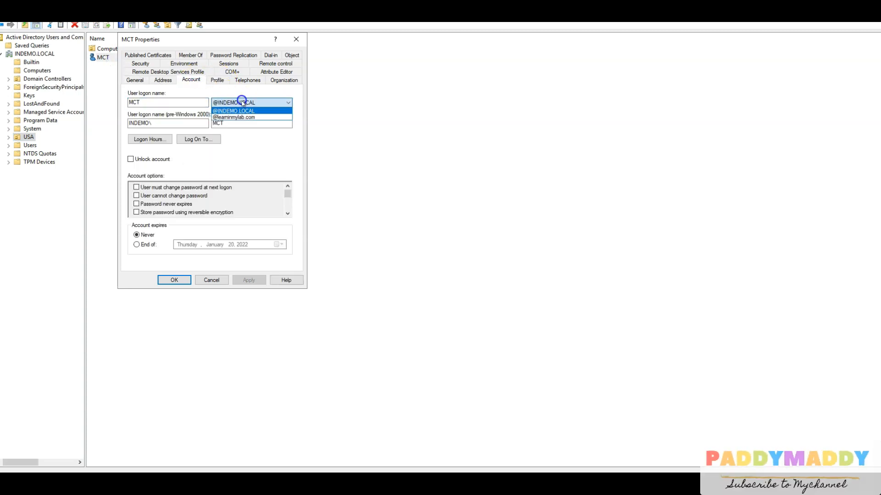
left_click(231, 117)
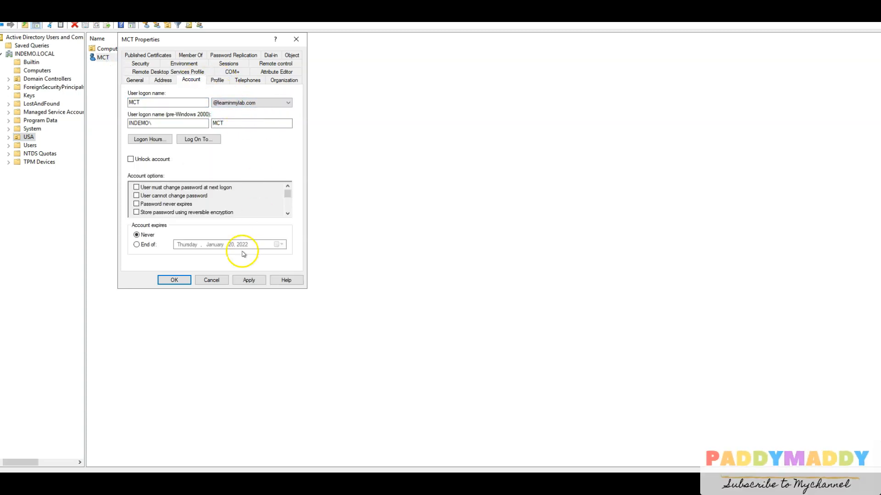
left_click(212, 280)
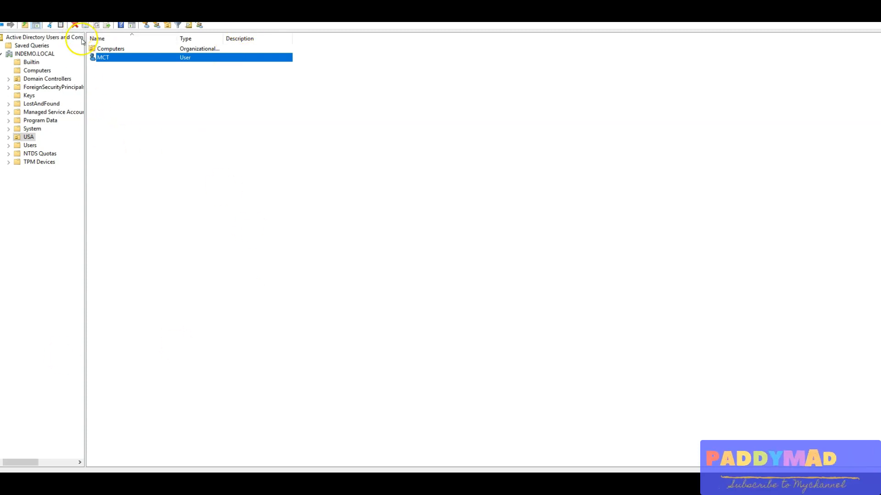
double_click(122, 58)
left_click(218, 82)
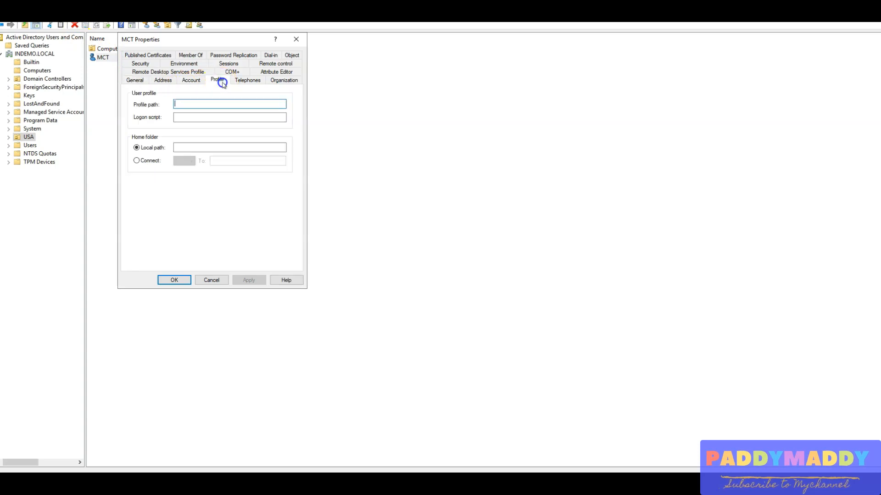
left_click(188, 80)
left_click(228, 103)
left_click(219, 112)
left_click(254, 103)
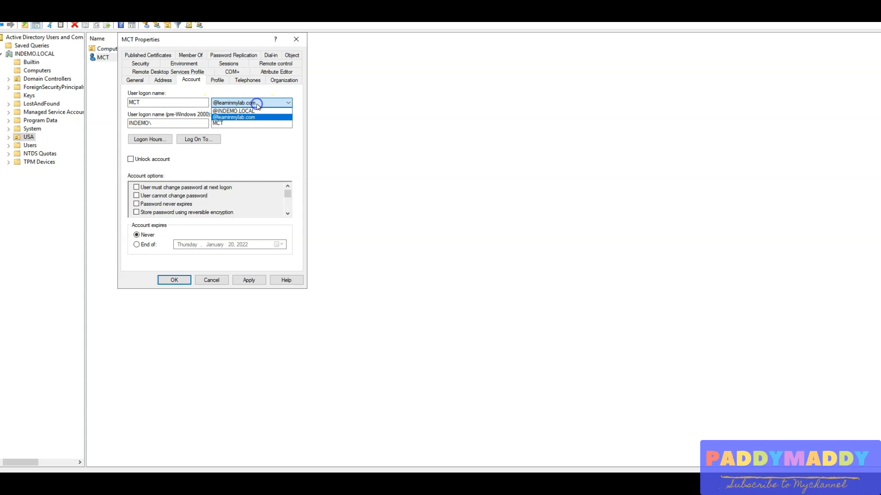
left_click(239, 112)
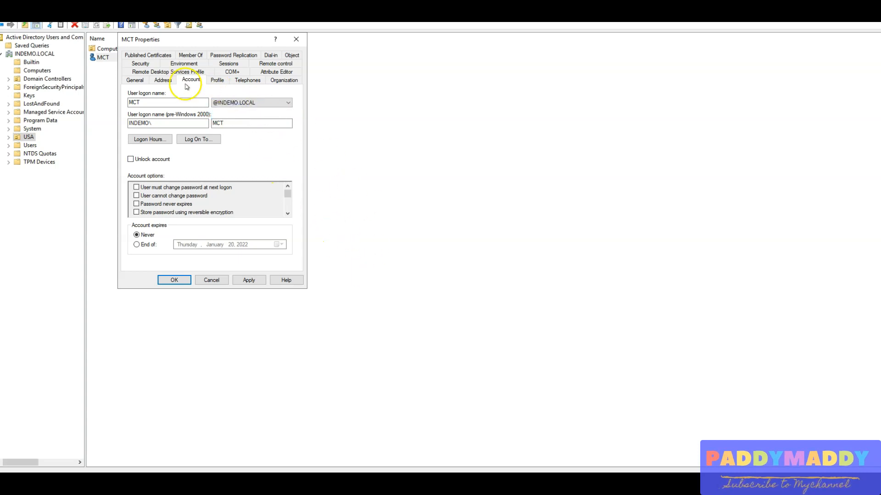
left_click(248, 102)
left_click(245, 118)
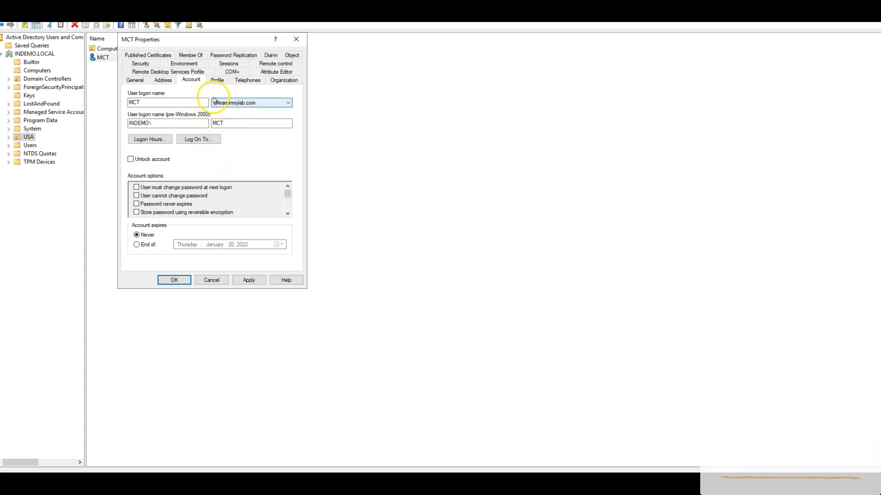
left_click(250, 280)
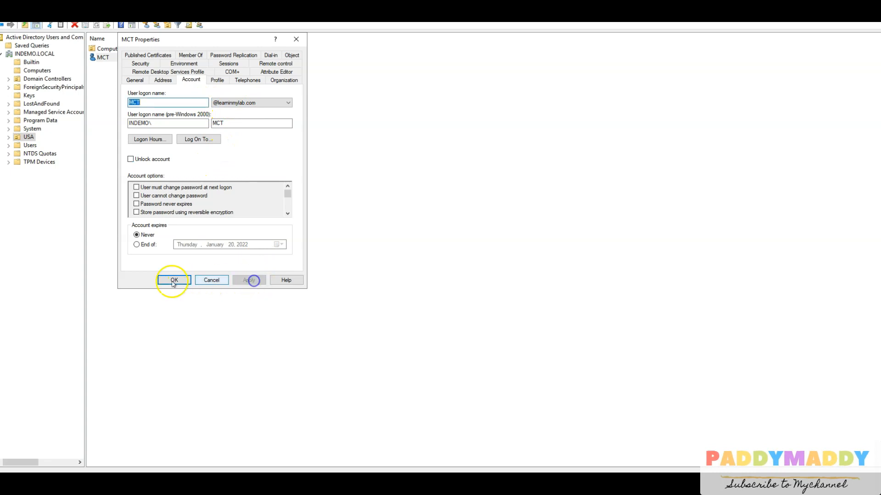
left_click(173, 280)
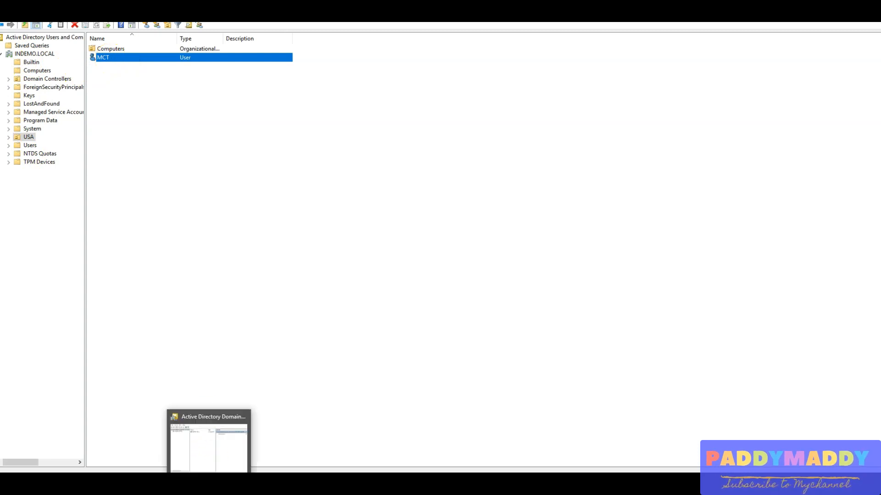
Refresh the UPN suffix table in the Azure AD Connect wizard, and check the tenant's custom domains in the Azure Active Directory admin center.
left_click(209, 484)
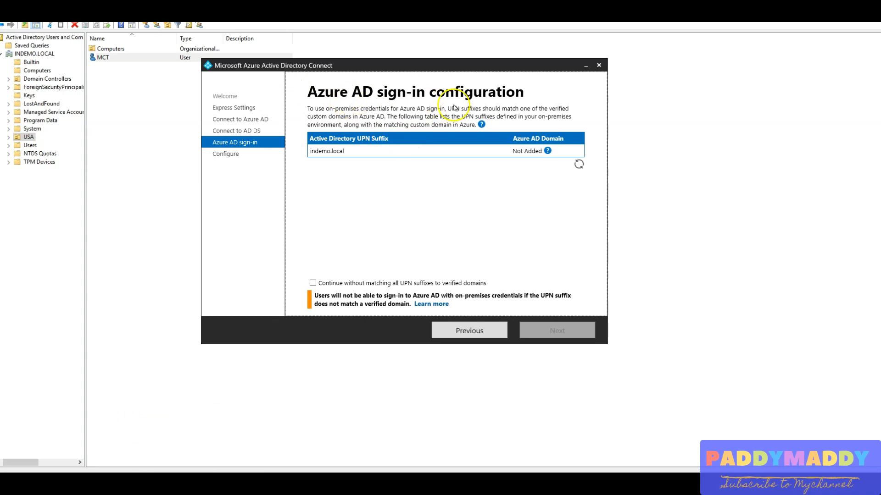
left_click(578, 164)
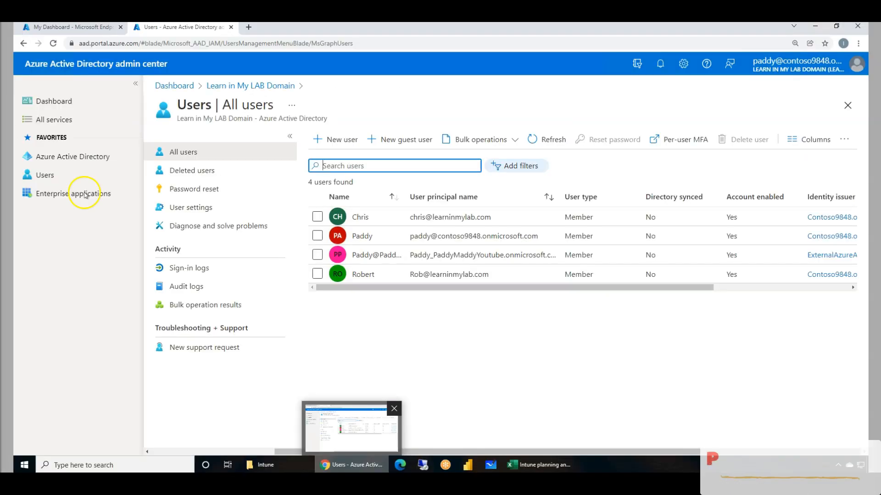
left_click(53, 159)
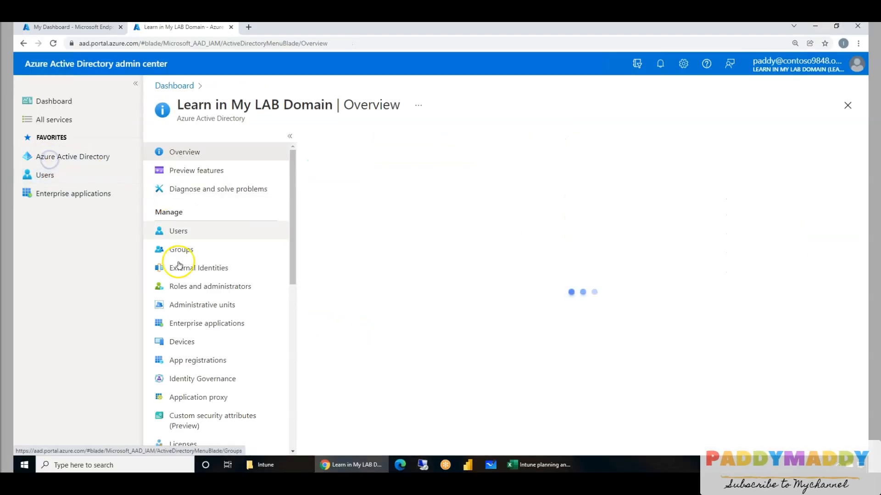
scroll(181, 413, "down", 3)
left_click(188, 393)
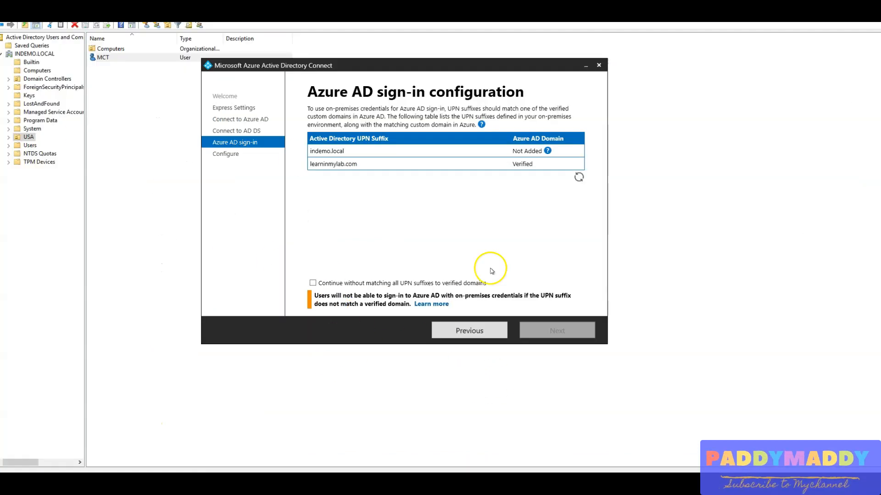
Choose to continue without matching all UPN suffixes to verified domains, and start the Azure AD Connect installation.
left_click(313, 283)
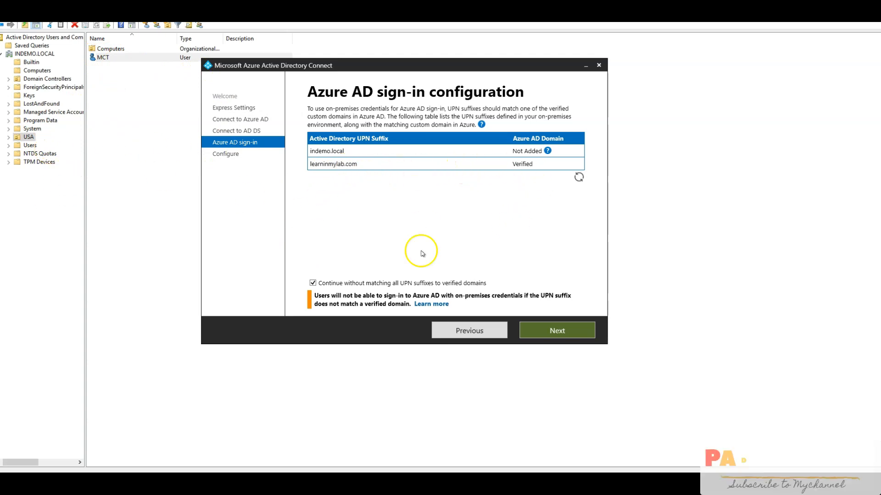
left_click(557, 330)
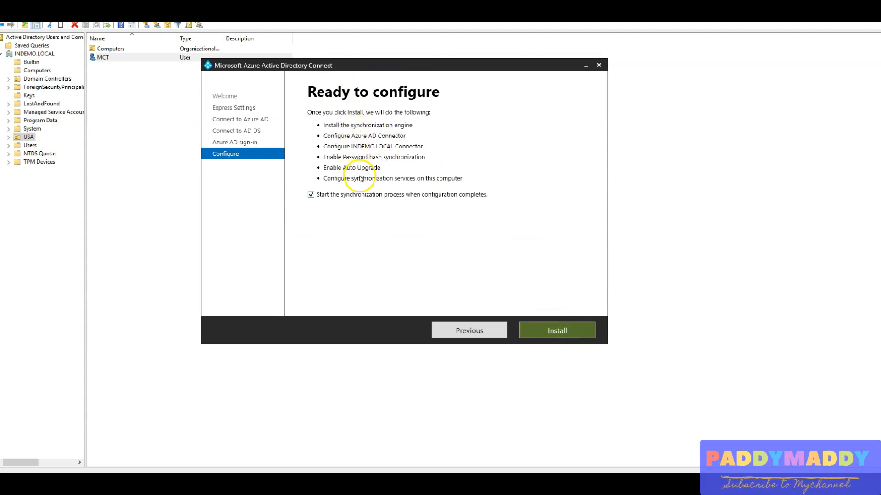
left_click(552, 330)
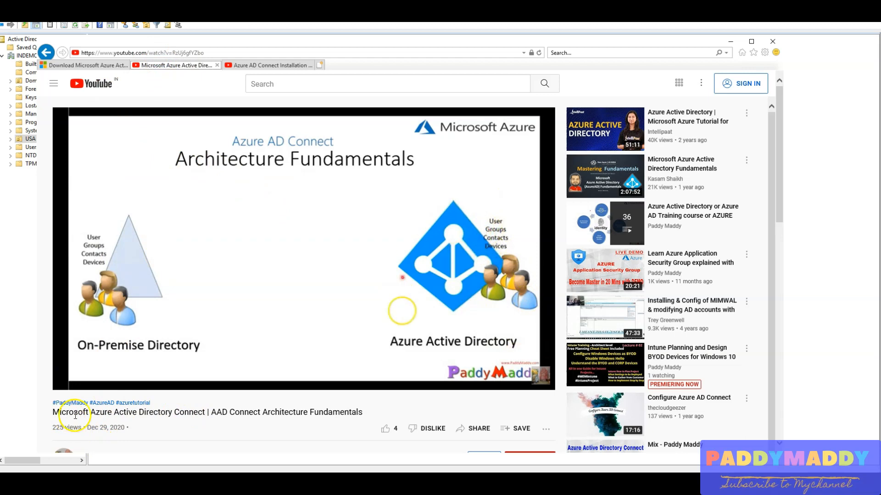
Switch to the browser and look through the YouTube videos on Azure AD Connect architecture fundamentals and step-by-step installation.
left_click_drag(198, 414, 362, 413)
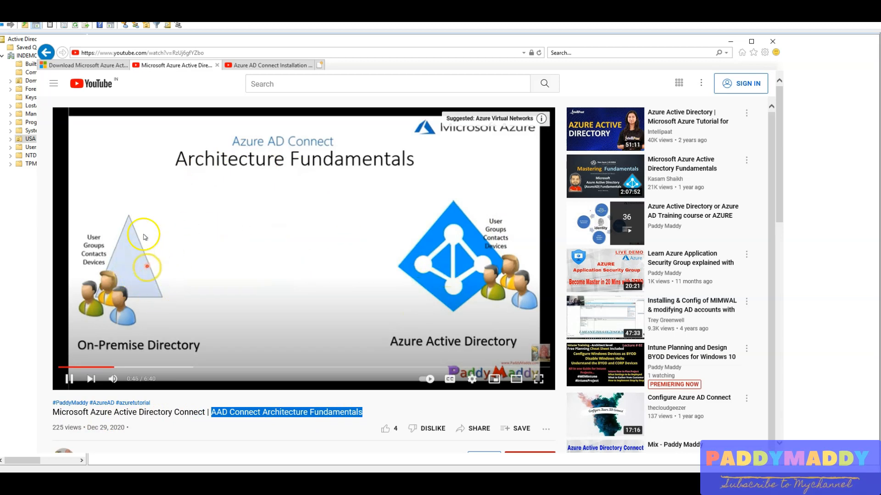
left_click(147, 368)
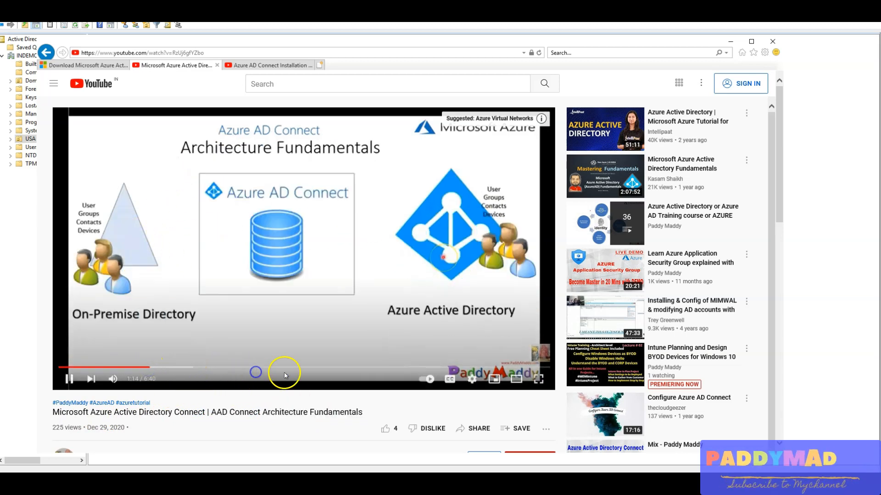
left_click(313, 368)
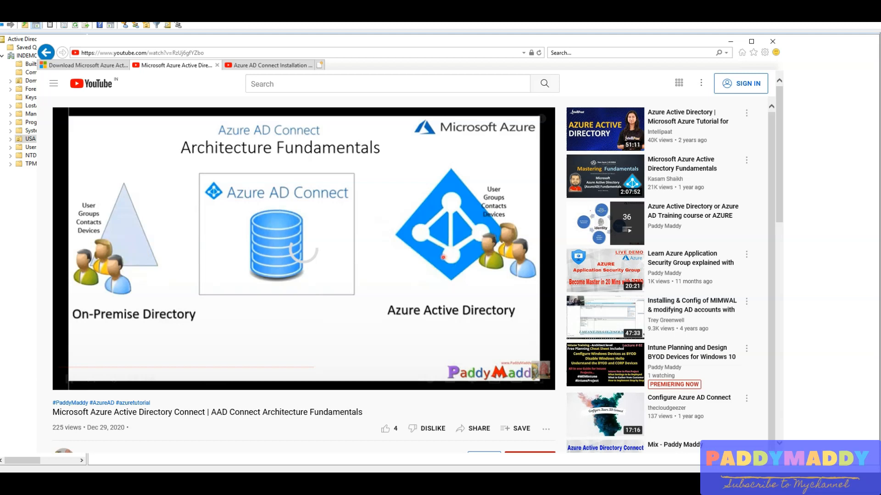
left_click(250, 66)
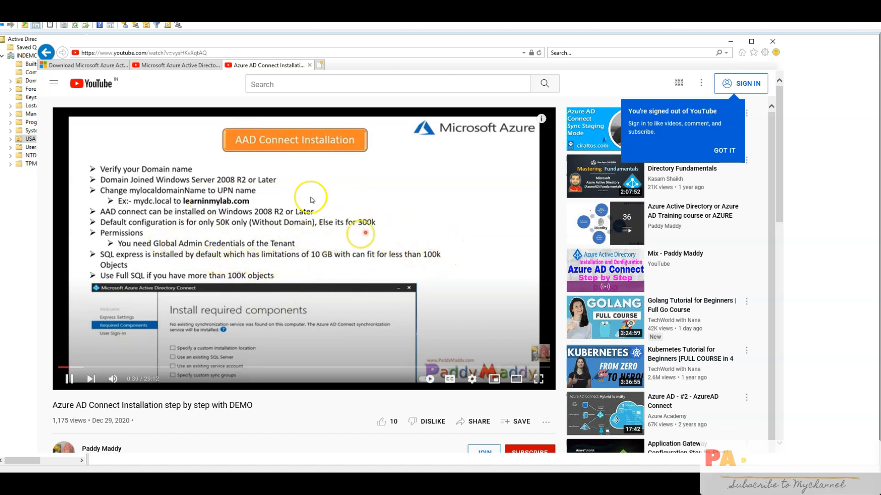
left_click_drag(192, 367, 297, 367)
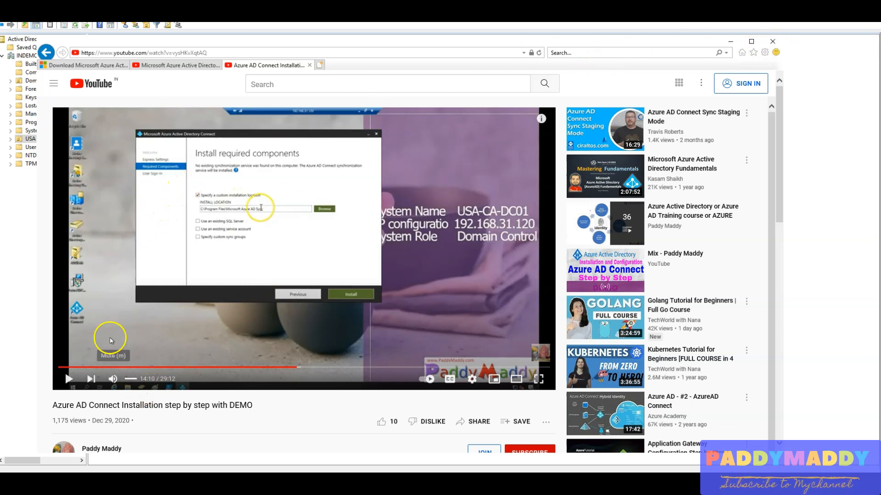
left_click_drag(56, 406, 254, 408)
triple_click(253, 407)
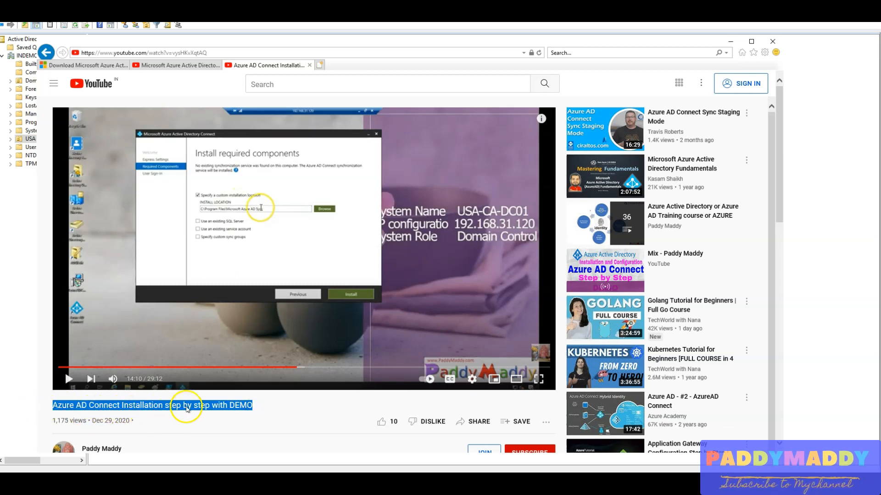
left_click(177, 64)
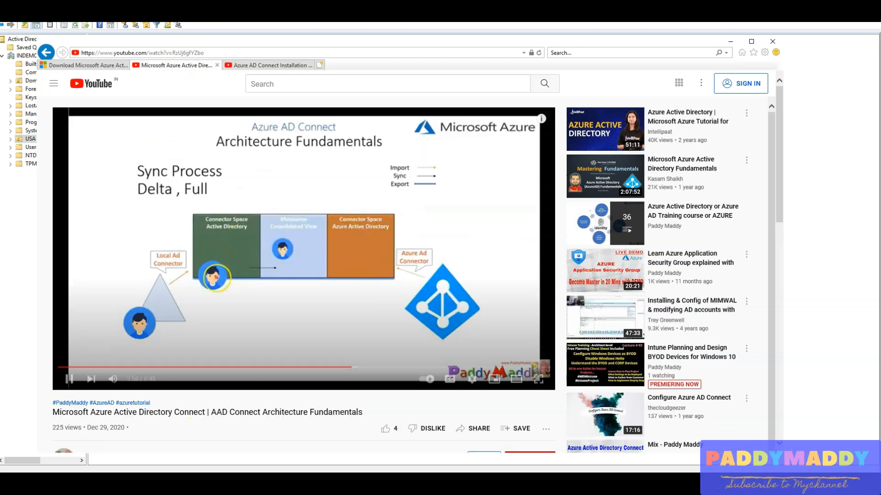
scroll(92, 412, "down", 2)
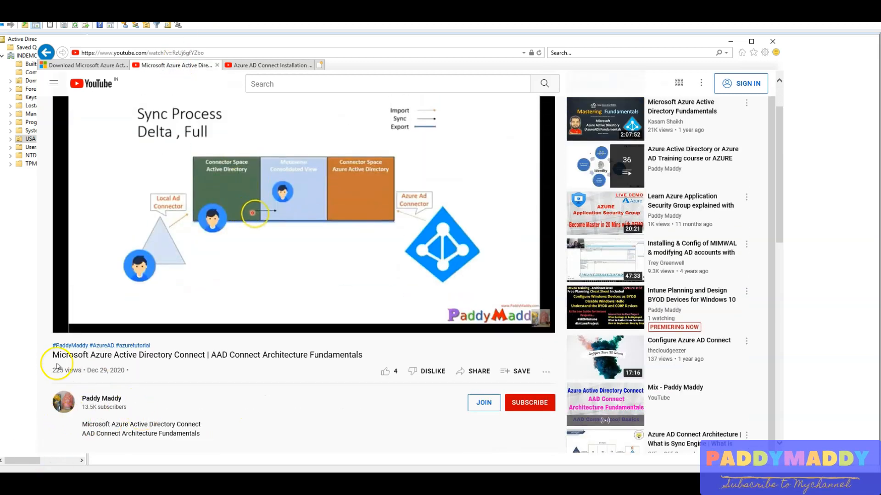
left_click_drag(54, 355, 243, 355)
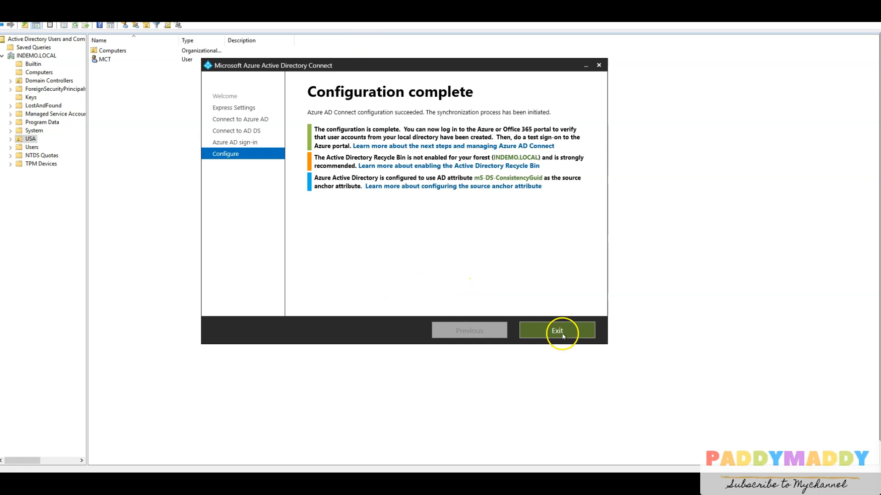
Exit the completed setup wizard, move the Azure AD Connect desktop shortcut into clear view, and relaunch it to reach the additional tasks.
left_click(561, 335)
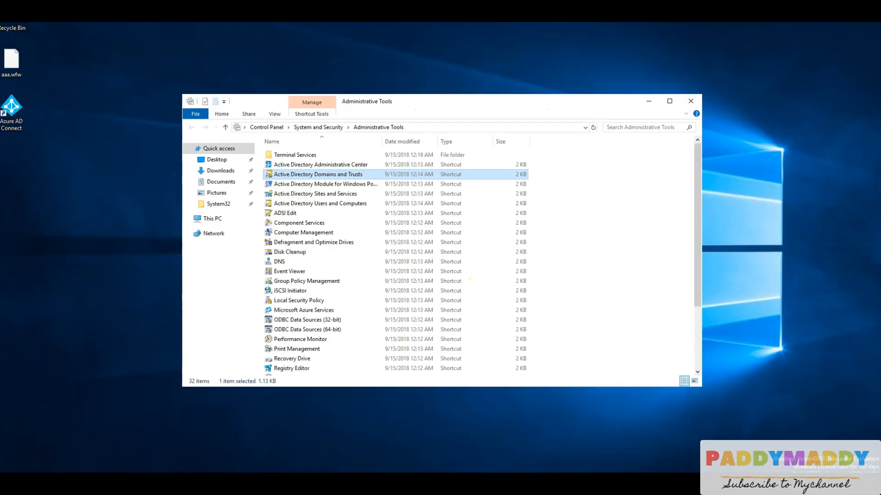
left_click_drag(11, 110, 153, 96)
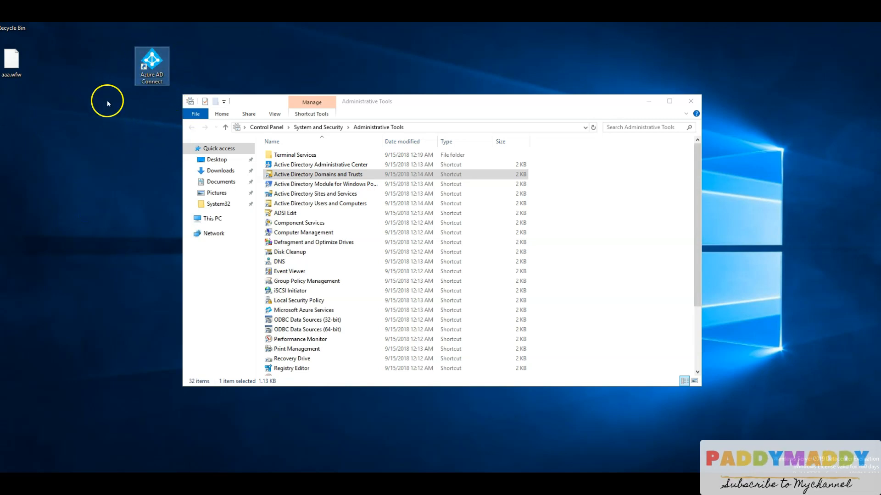
double_click(147, 80)
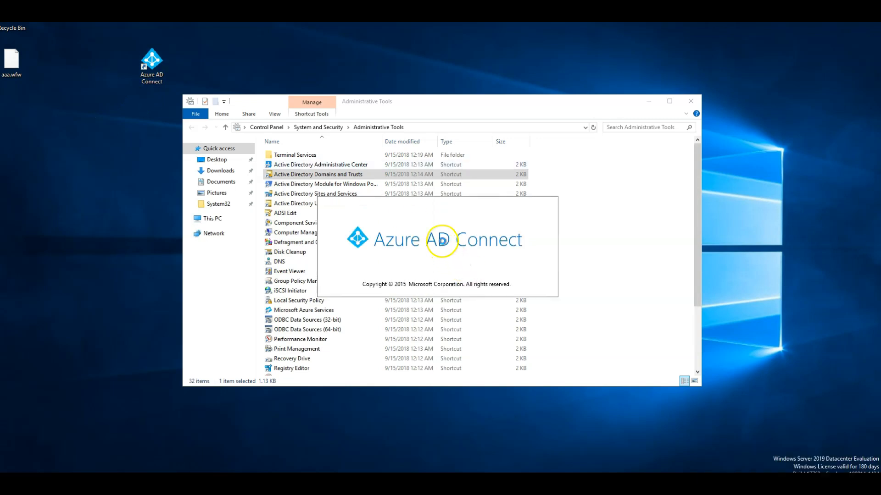
left_click(346, 374)
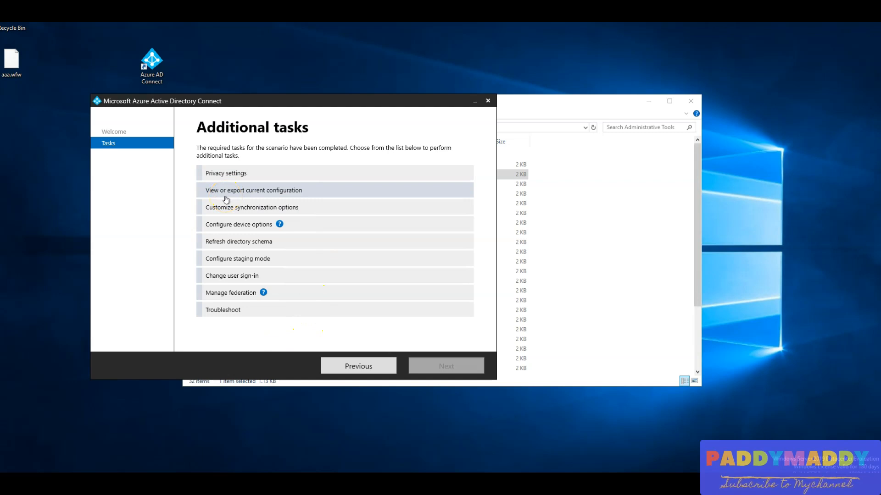
Select the Configure device options task and continue past the overview to the Azure AD credentials page.
left_click(222, 224)
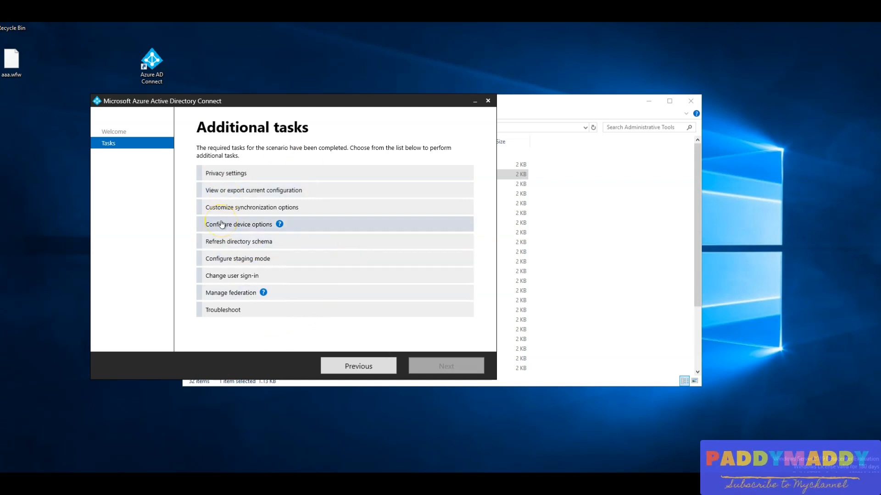
left_click(204, 310)
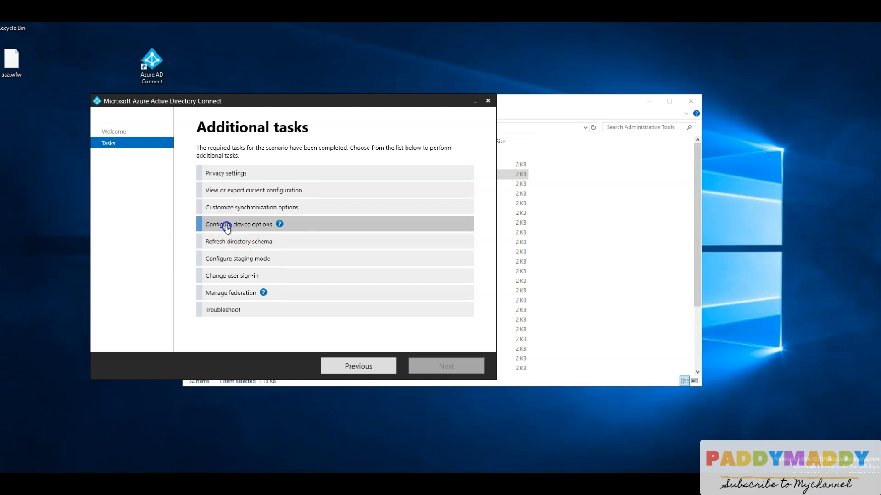
left_click(243, 227)
mouse_move(279, 225)
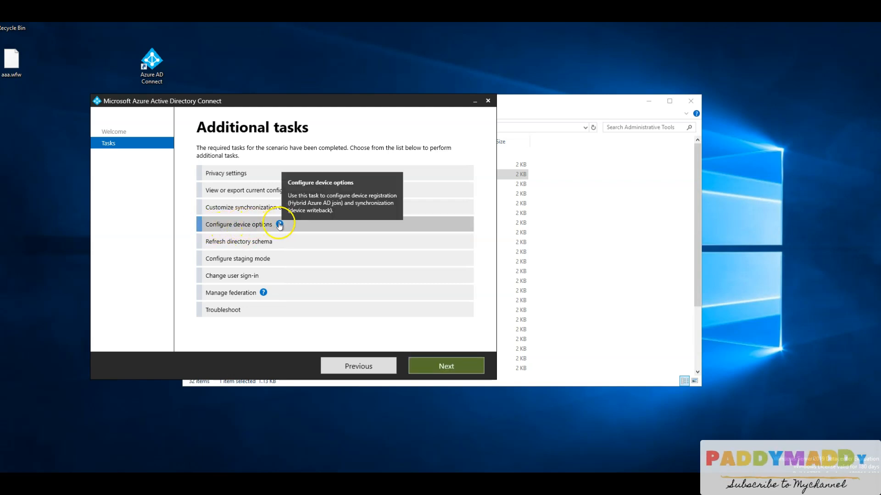
left_click(455, 370)
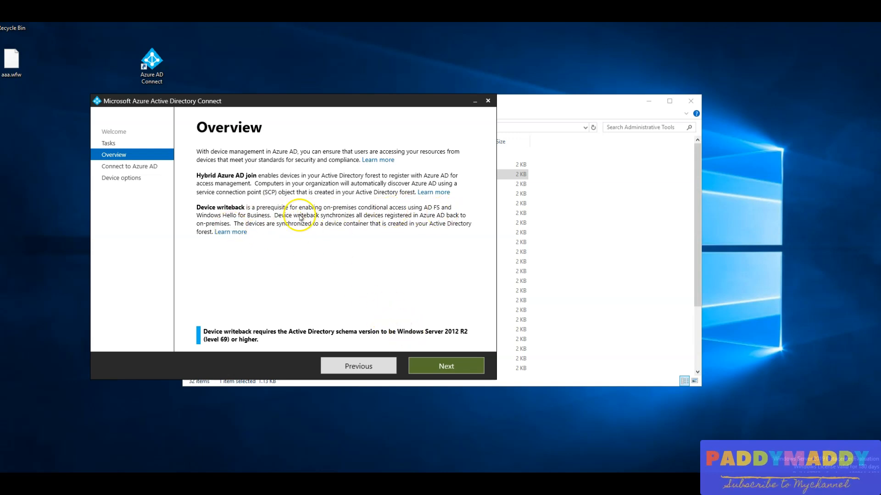
left_click(458, 360)
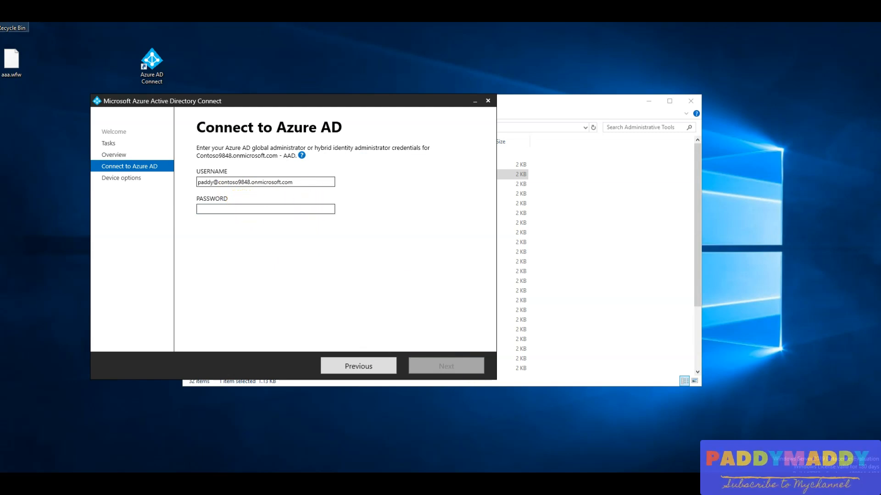
Enter the Azure AD administrator's password, choose the listed administrator account, and complete the sign-in by entering the account password again.
left_click(268, 209)
key("ctrl+v")
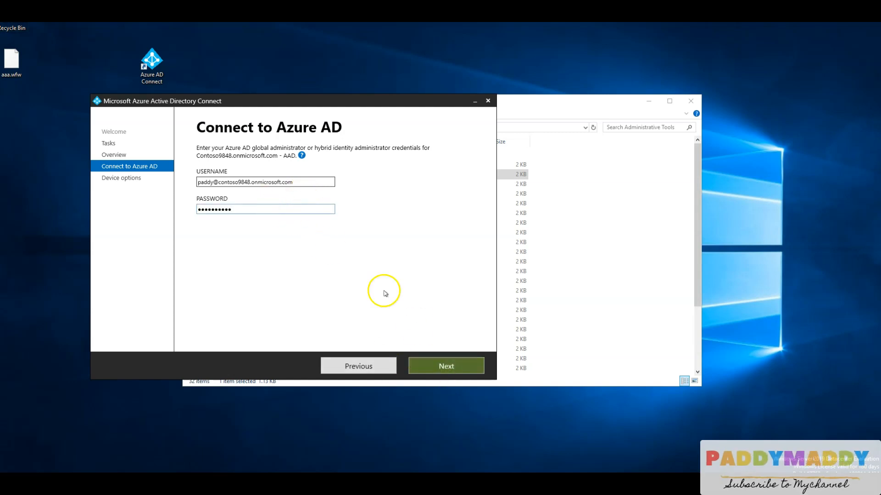
left_click(445, 367)
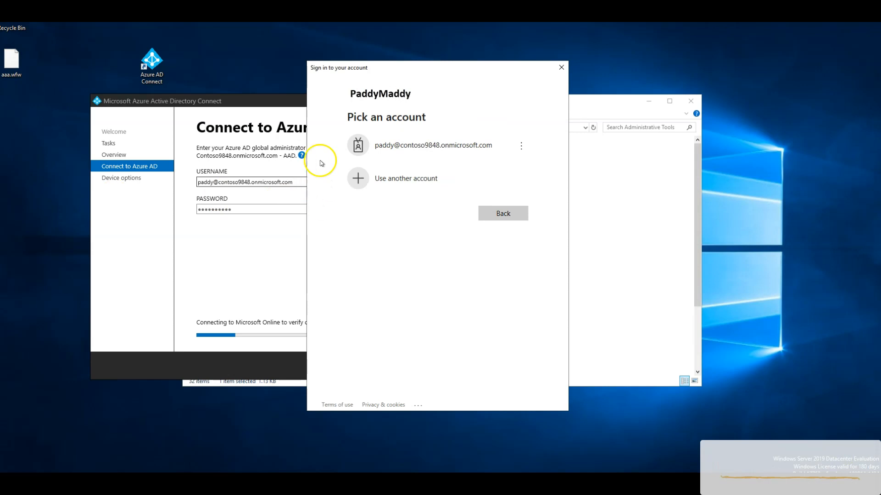
left_click(399, 146)
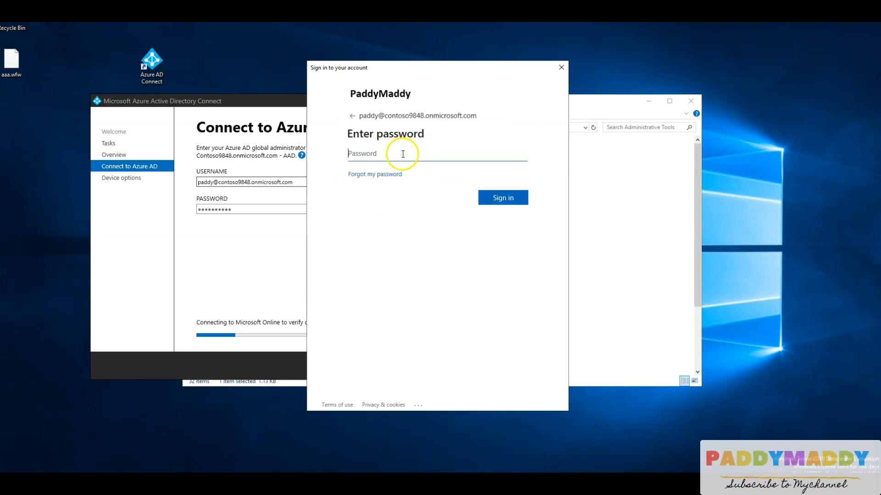
key("ctrl+v")
left_click(516, 205)
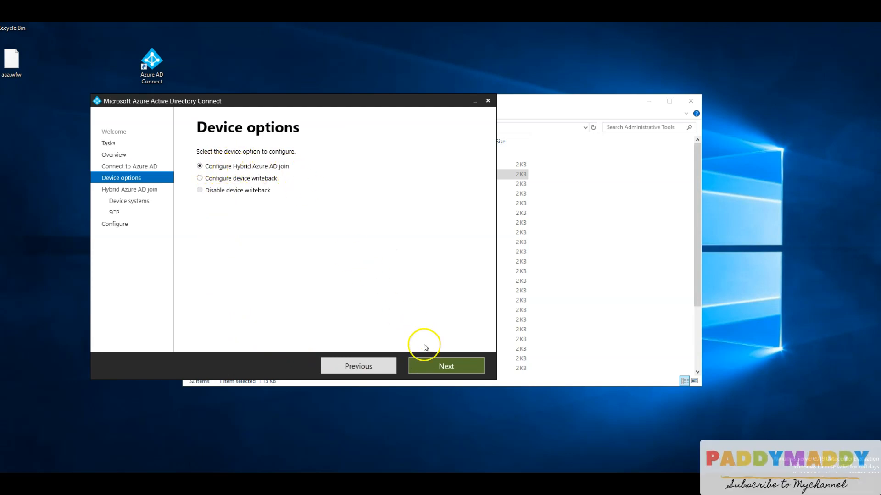
Continue with Configure Hybrid Azure AD join and enable Windows 10 or later domain-joined devices as the device operating system.
left_click(445, 367)
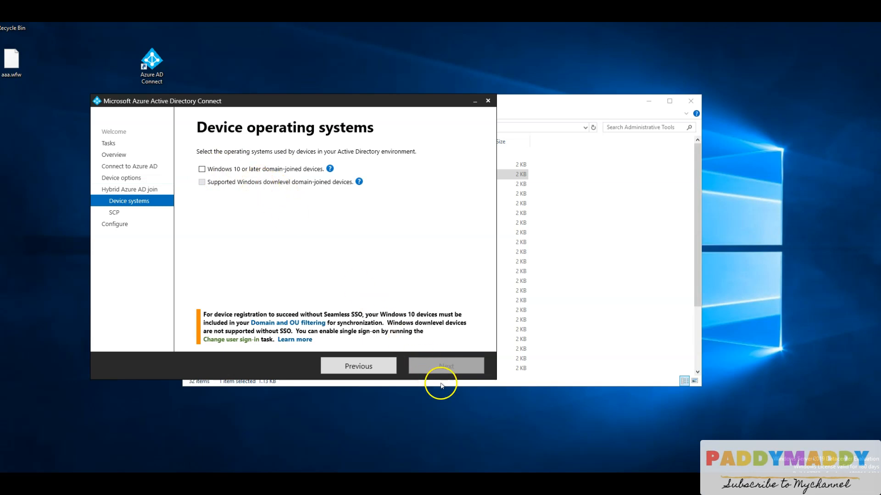
left_click(201, 169)
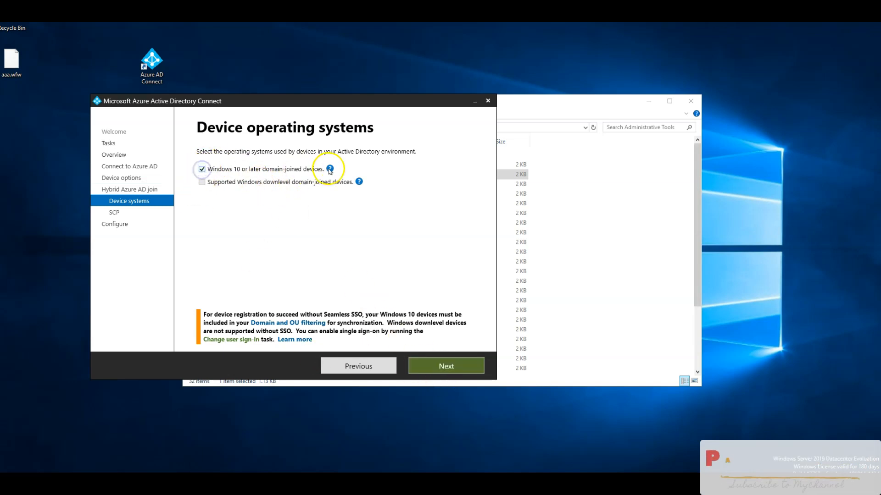
mouse_move(330, 169)
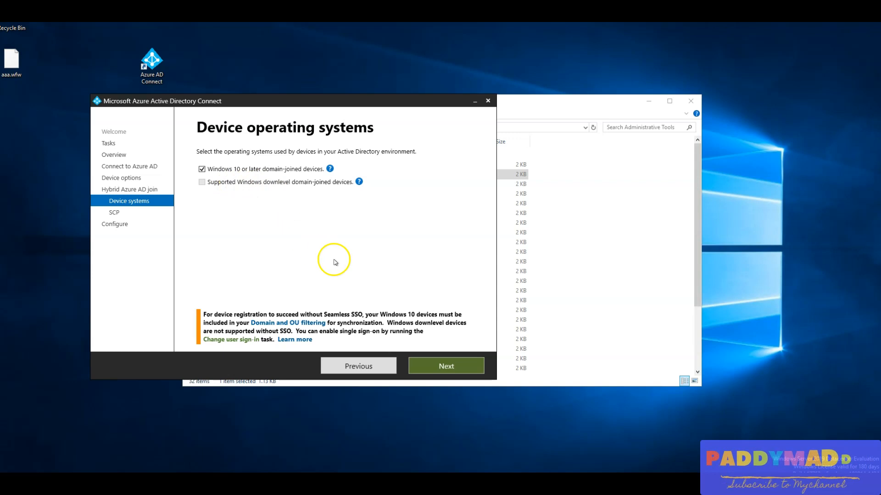
left_click(450, 376)
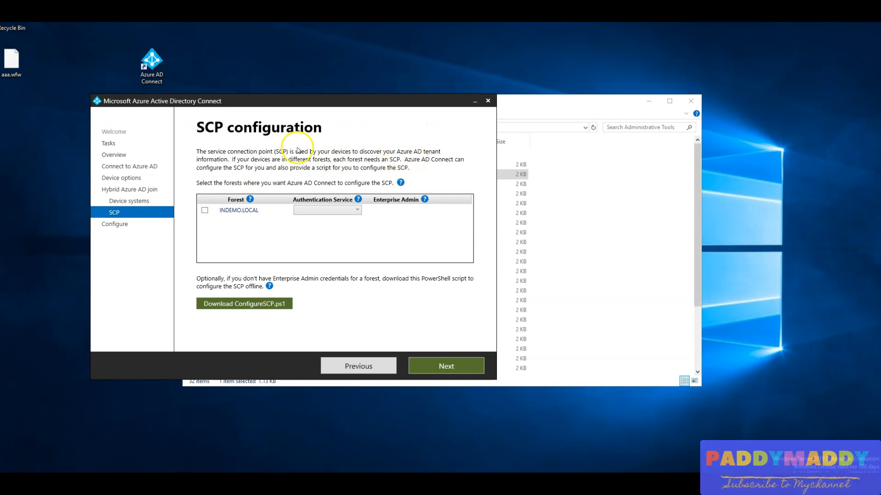
Configure the SCP for the INDEMO.LOCAL forest with Azure Active Directory as authentication service, entering the Enterprise Admin username administrator and its password.
left_click(204, 210)
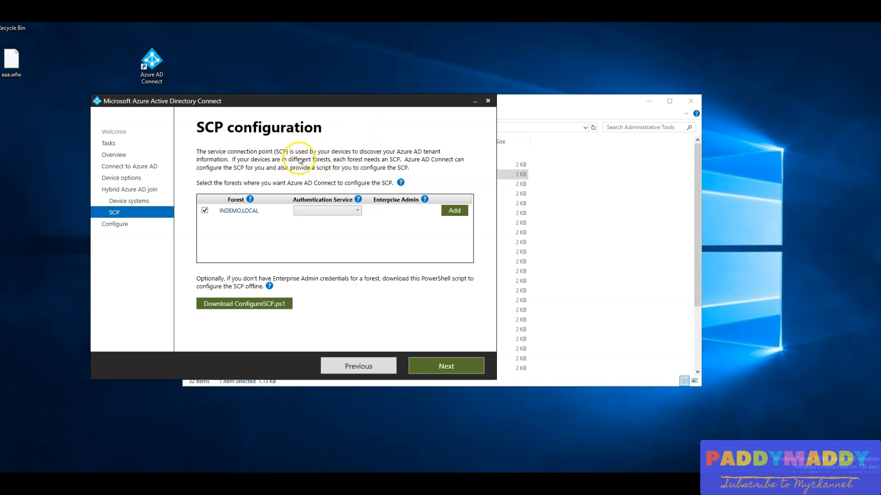
left_click(356, 210)
left_click(317, 221)
left_click(447, 211)
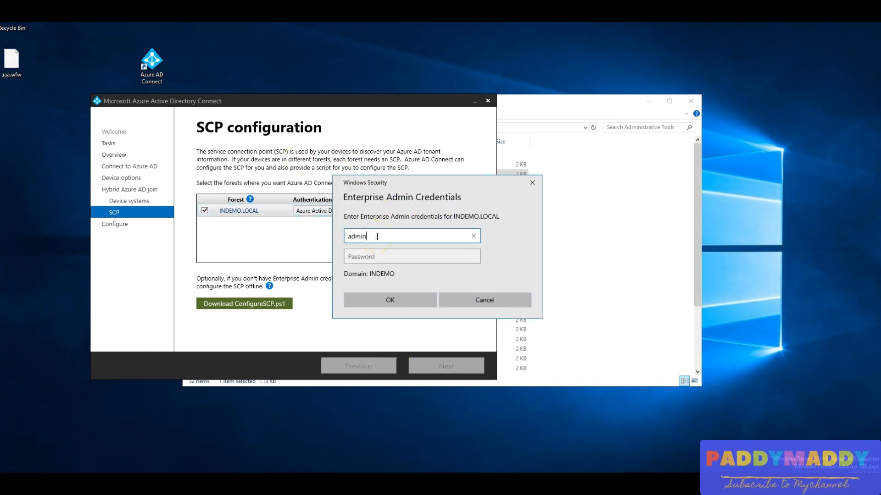
type("administrator")
key("Tab")
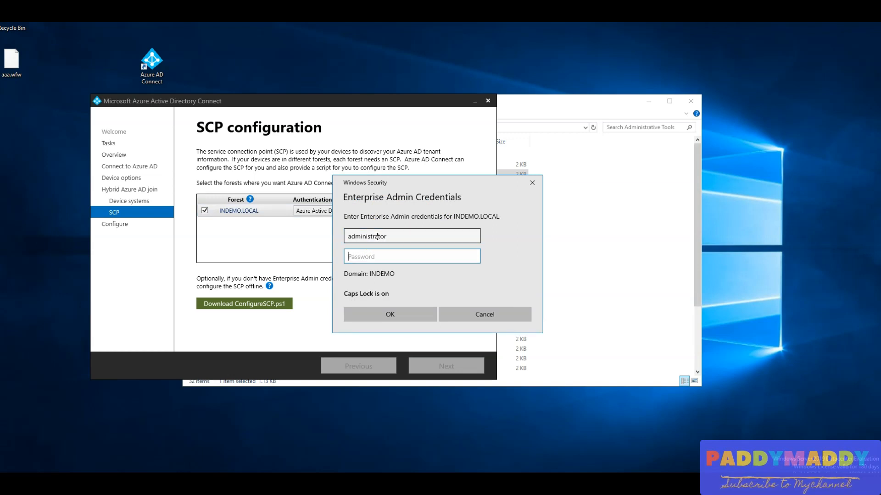
type("•••••••••••")
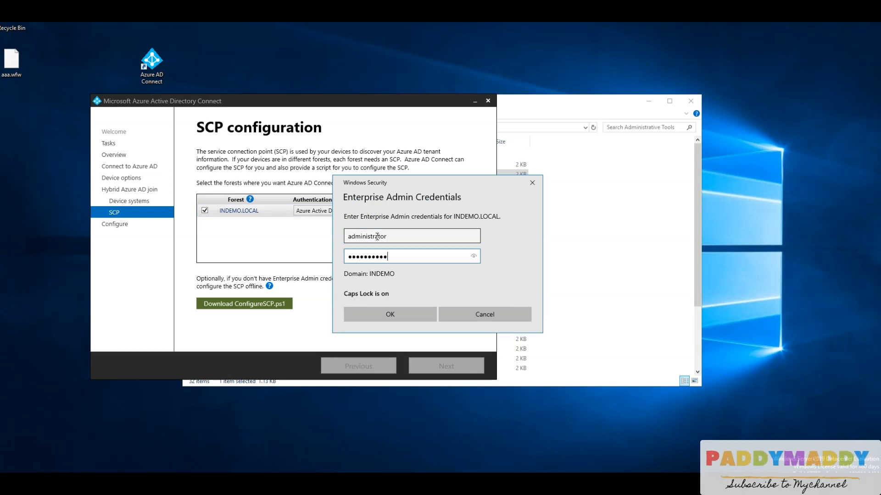
key("Return")
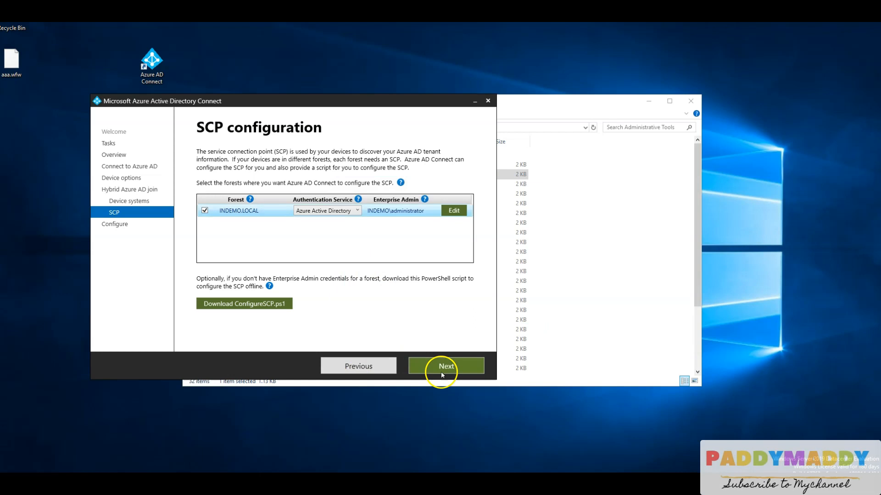
Accept the SCP settings, run the hybrid Azure AD join configuration, and exit the wizard when it completes.
left_click(445, 367)
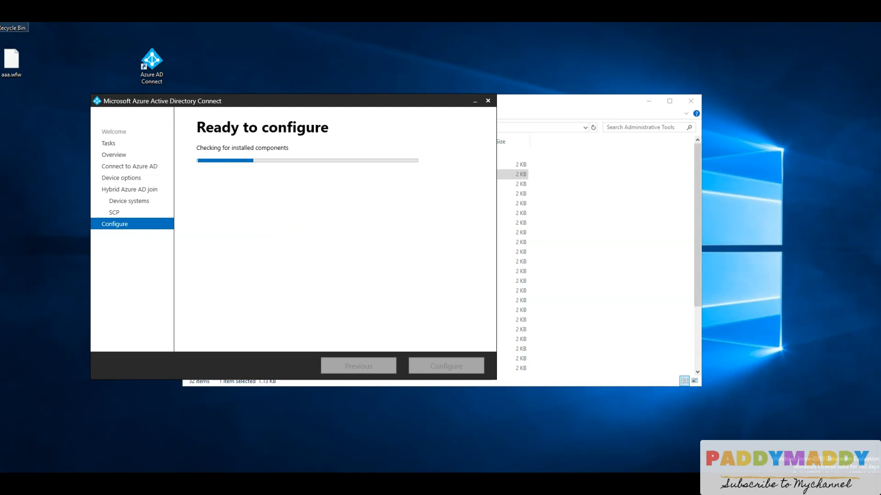
left_click(443, 370)
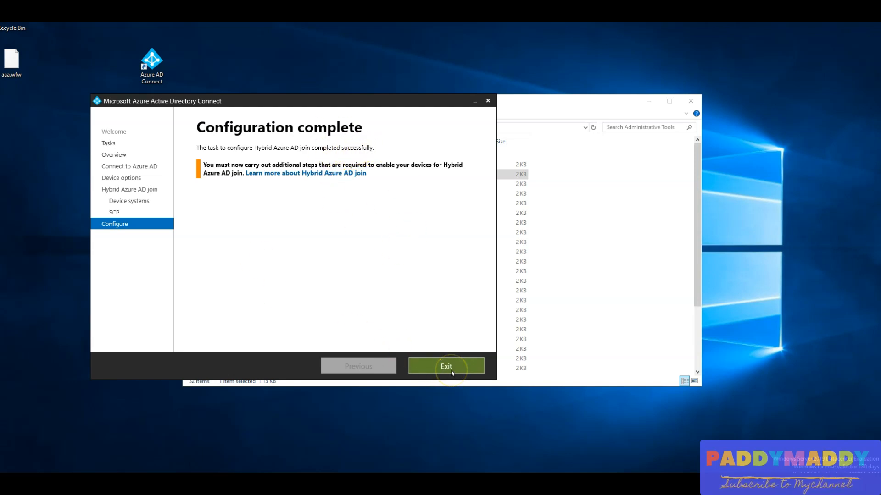
left_click(451, 371)
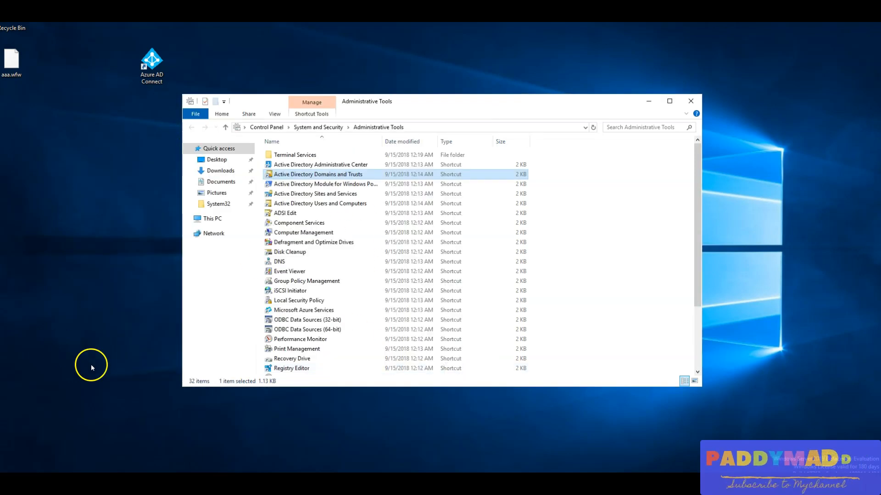
Switch to the Azure Active Directory admin center, open the users list, and examine the full user principal names and Directory synced column.
left_click(91, 166)
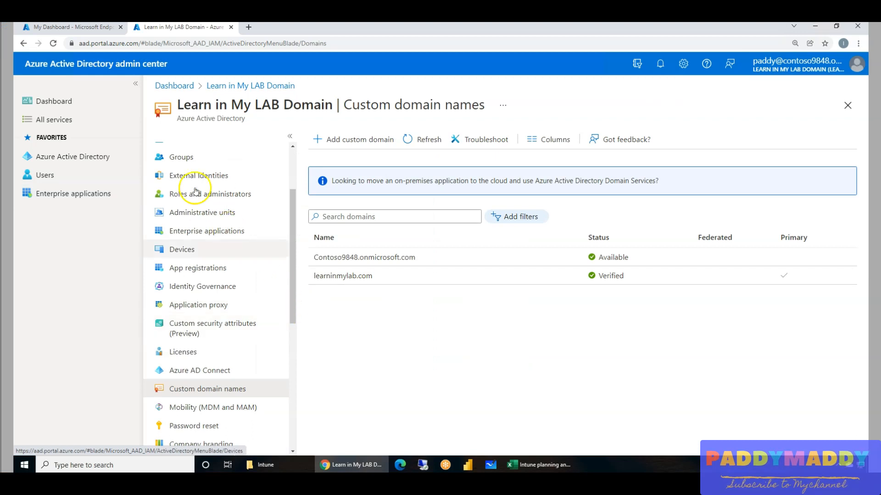
scroll(216, 232, "up", 3)
left_click(188, 233)
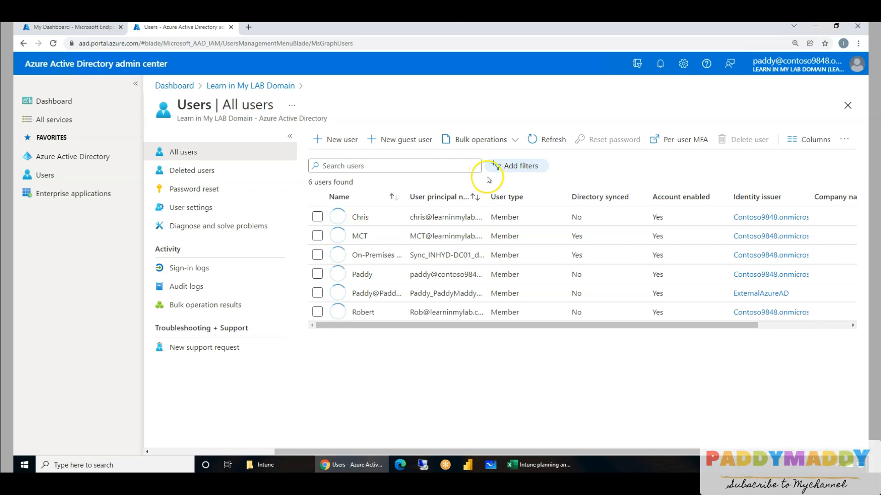
left_click_drag(525, 198, 561, 198)
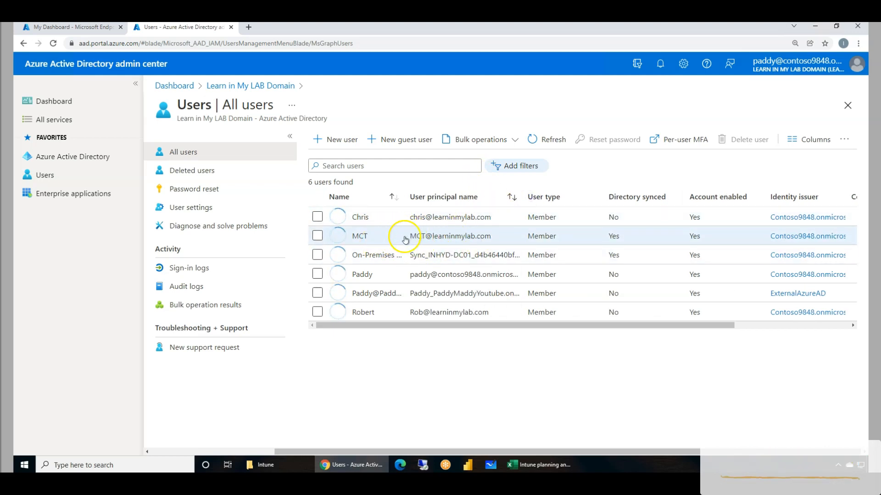
left_click_drag(403, 328, 374, 330)
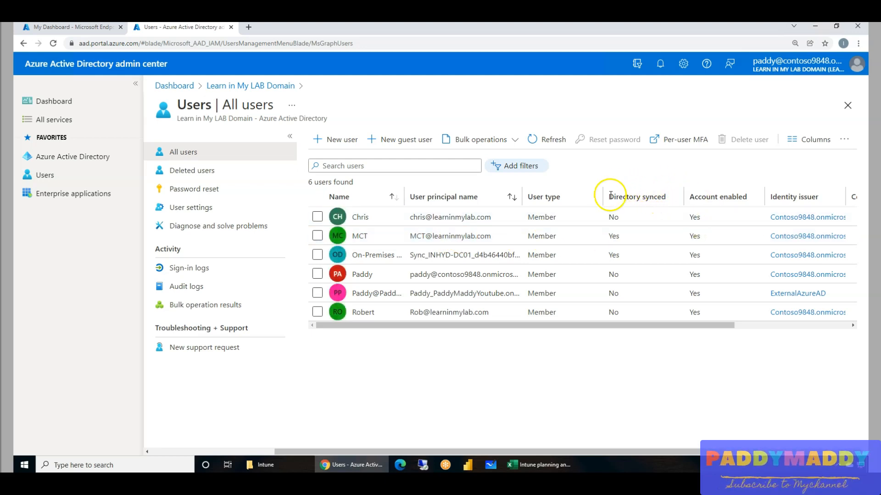
left_click_drag(618, 197, 660, 196)
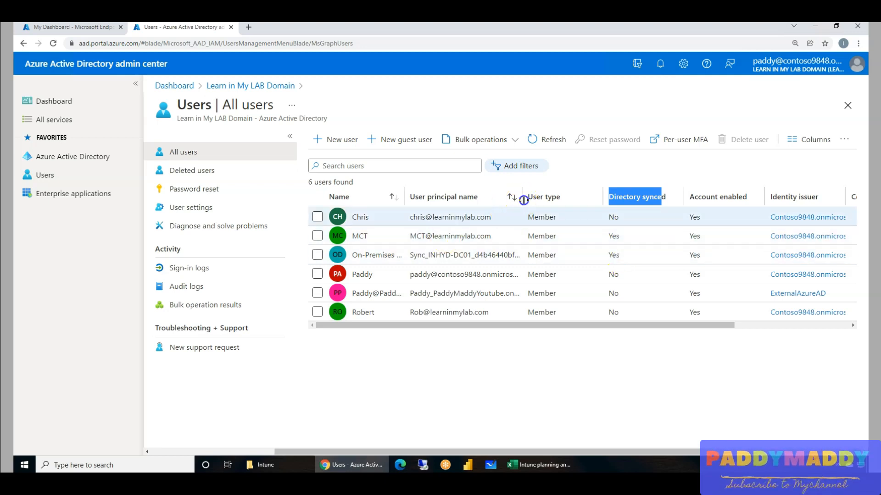
left_click_drag(523, 200, 566, 198)
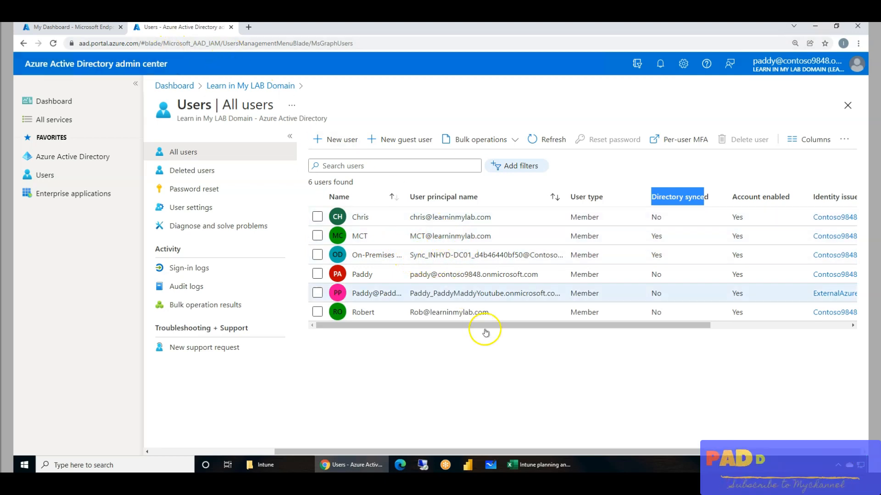
left_click_drag(615, 328, 522, 326)
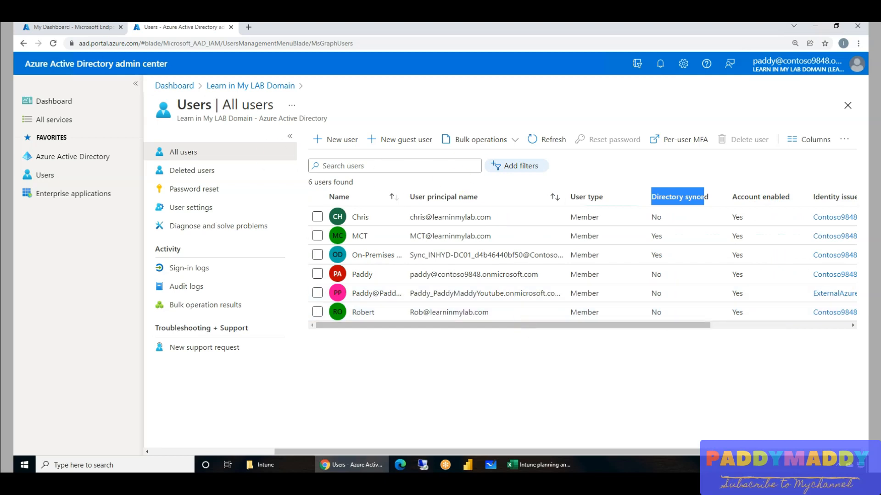
Open the MCT user's profile, set its usage location to United States, and save the change.
left_click(385, 236)
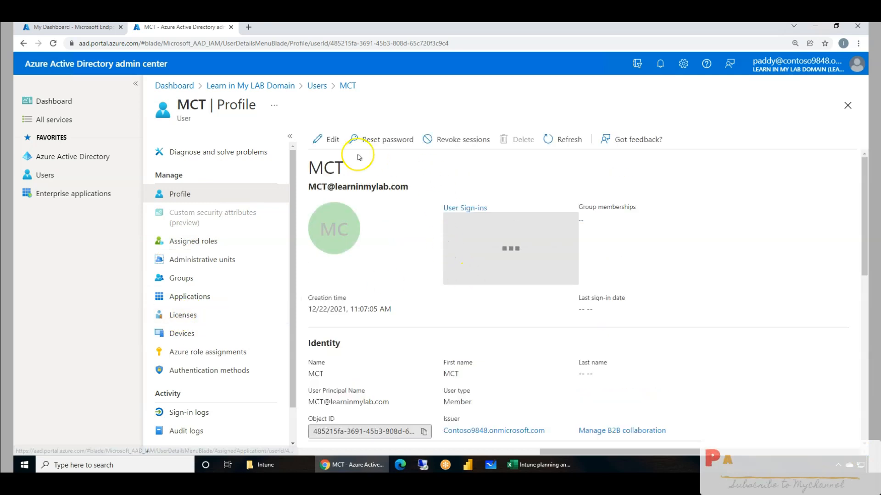
scroll(528, 376, "down", 4)
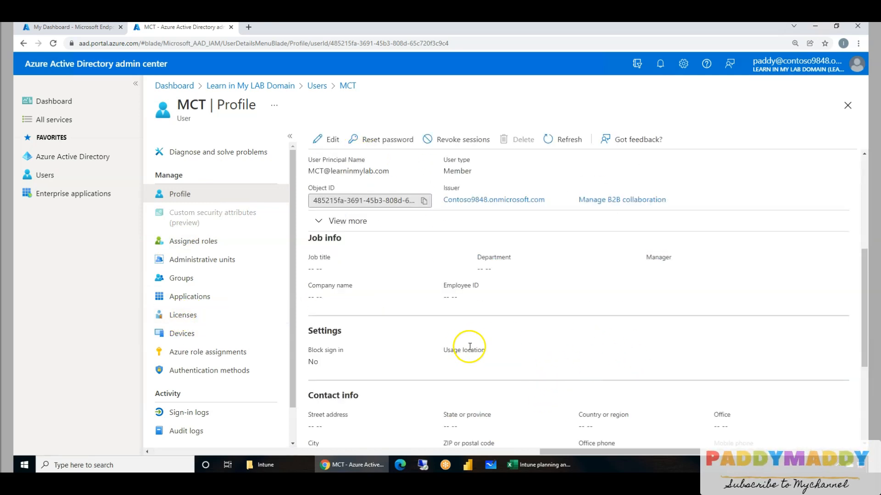
left_click_drag(439, 354, 497, 354)
left_click(455, 369)
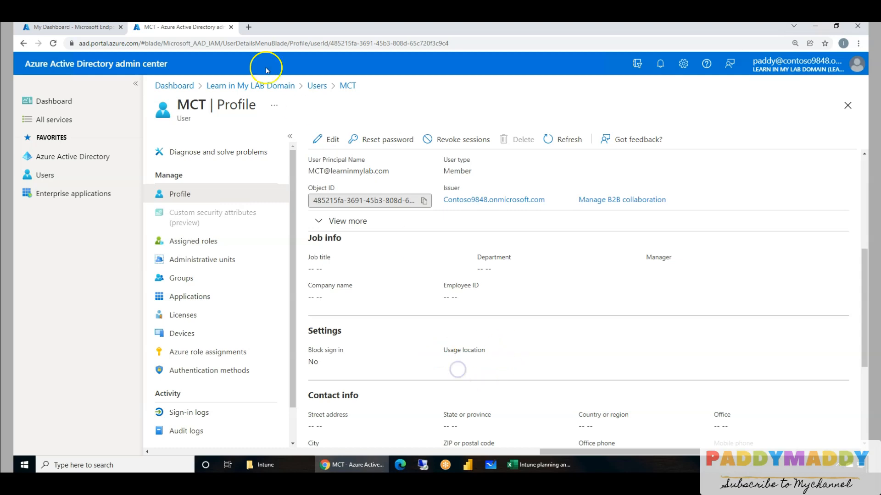
left_click(334, 142)
left_click(534, 366)
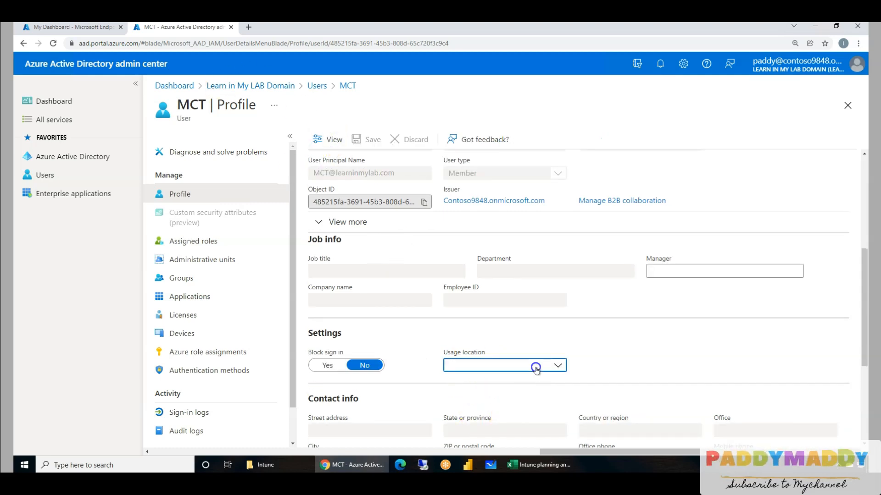
type("UNITE")
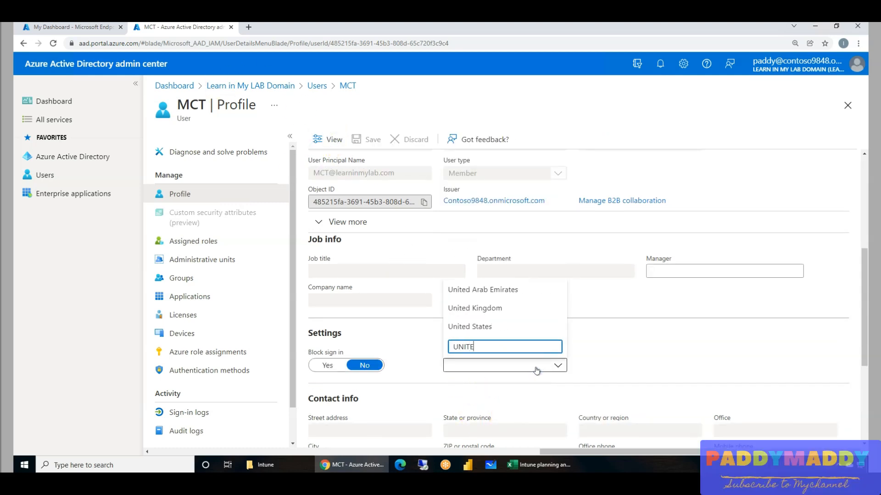
left_click(457, 325)
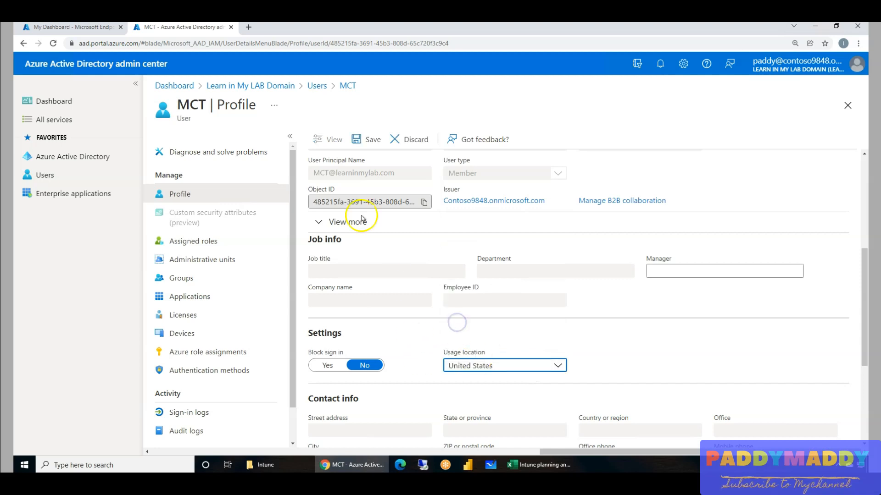
left_click(356, 141)
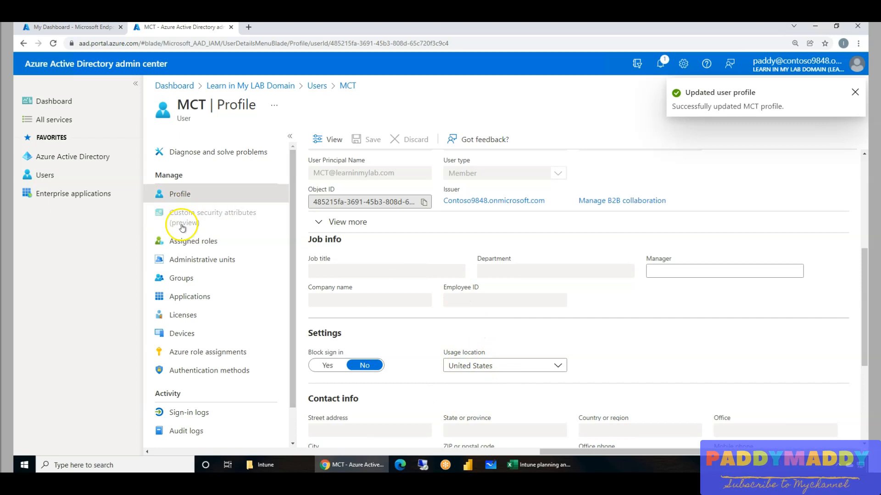
Assign the Enterprise Mobility + Security E5 license with all its services to the MCT user, save, and return to the users list.
left_click(211, 319)
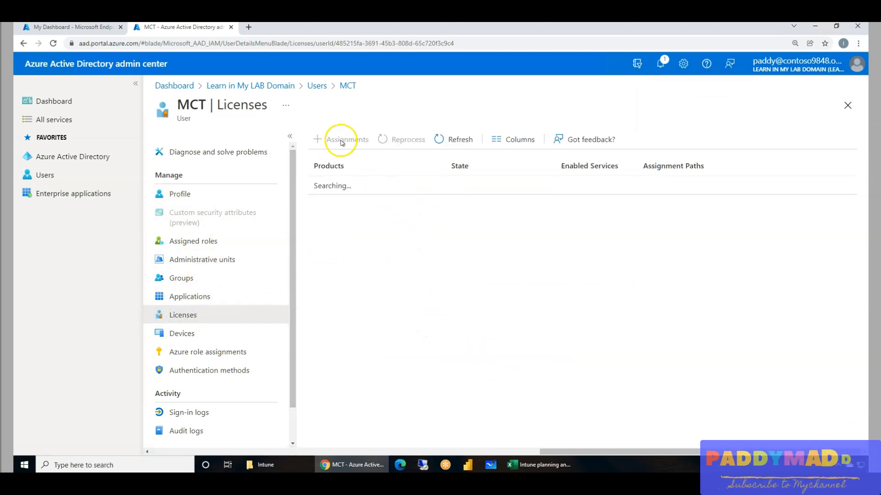
left_click(344, 139)
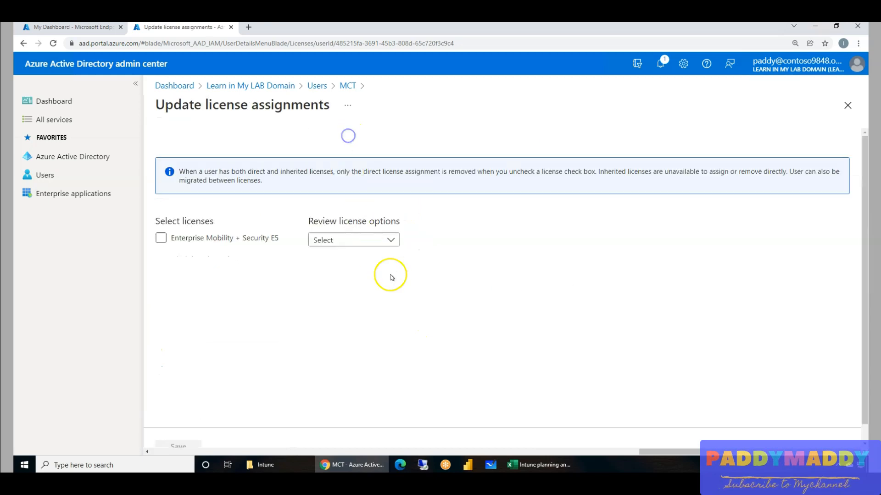
left_click(246, 238)
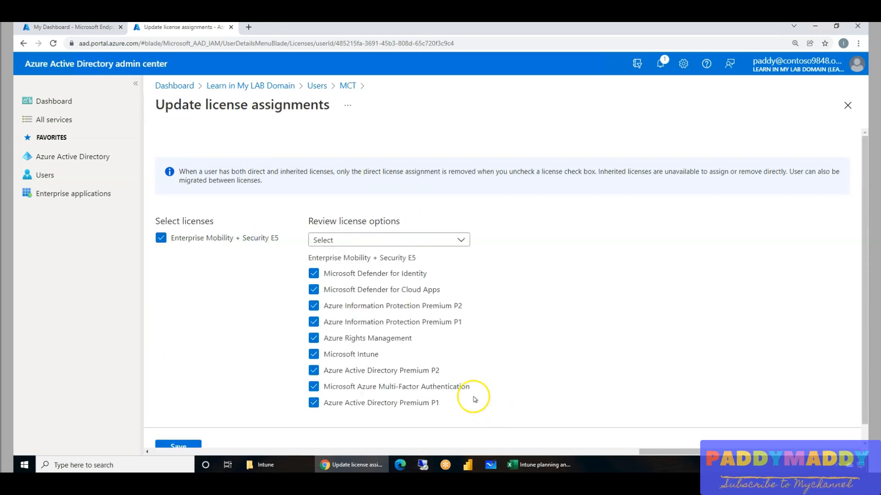
scroll(436, 367, "down", 1)
left_click(185, 432)
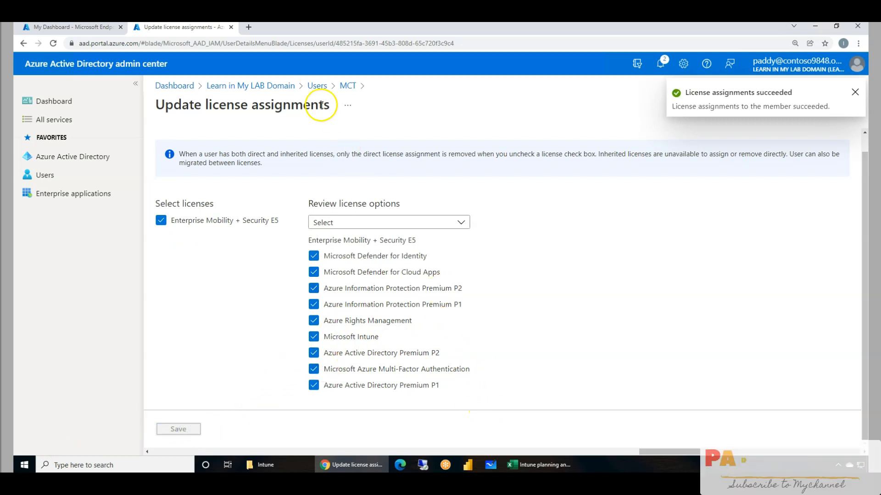
left_click(314, 87)
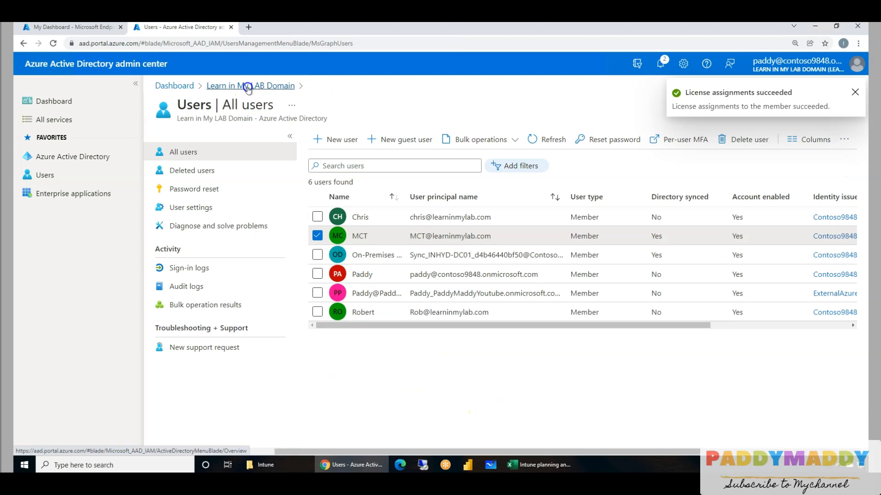
Return to the Learn in My LAB Domain tenant overview and open its Devices page.
left_click(248, 87)
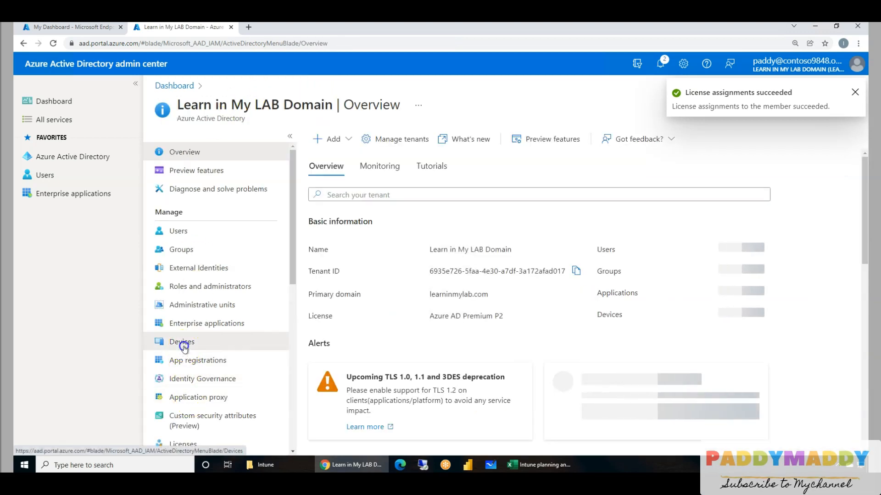
left_click(183, 343)
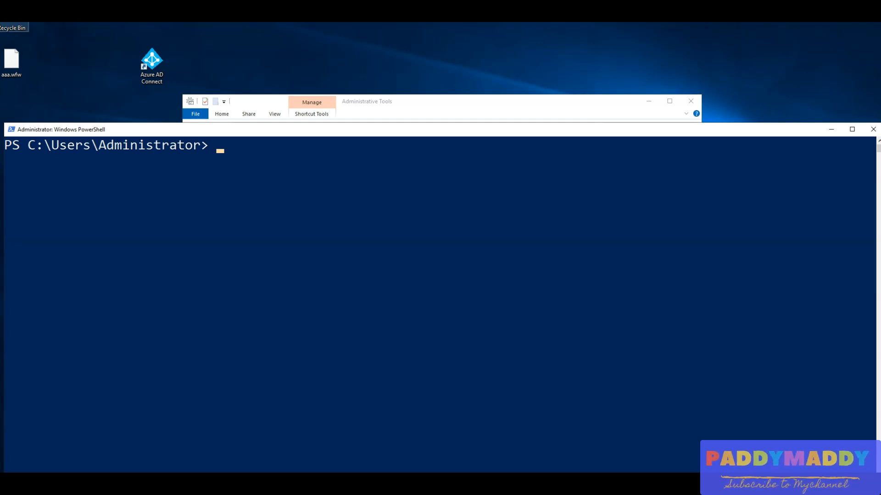
In PowerShell, create $scp as a System.DirectoryServices.DirectoryEntry object with Path "LDAP://CN=62a0ff2e-97b9-4513-943f-0d221bd30080,CN=Device Registration Configuration,CN=Services,CN=Configuration,DC=INDEMO,DC=LOCAL".
right_click(362, 255)
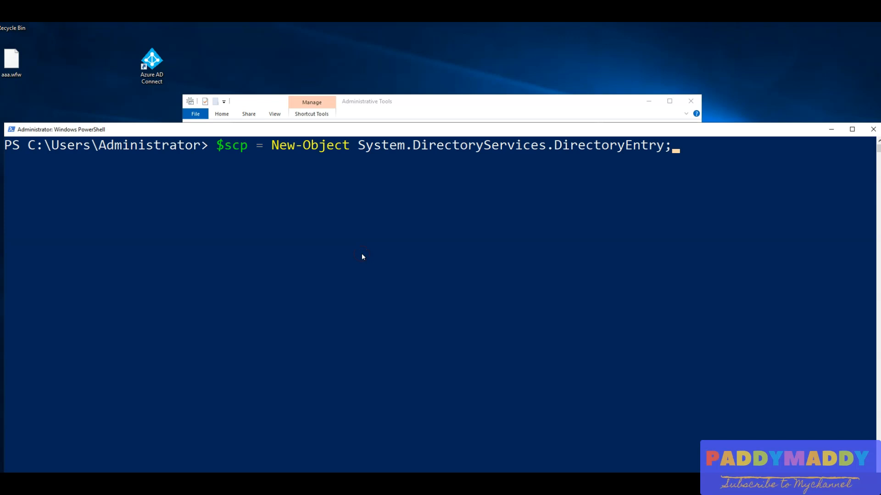
key("Return")
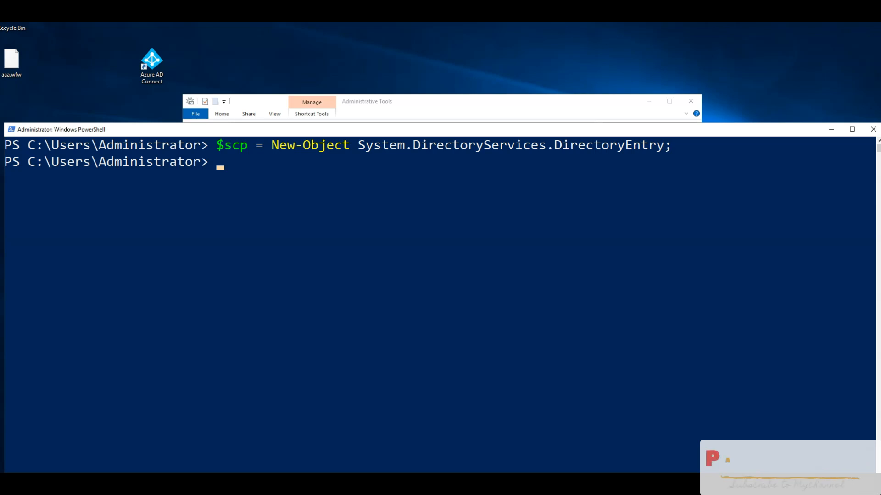
right_click(264, 243)
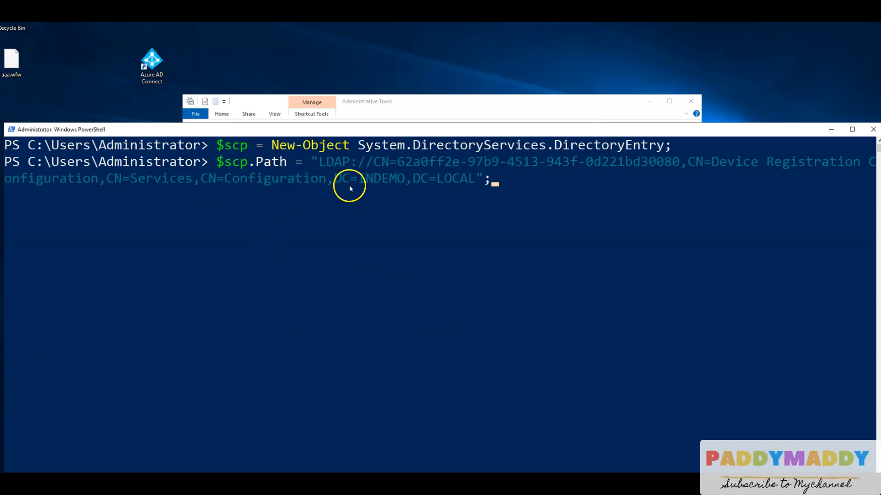
left_click_drag(363, 182, 470, 183)
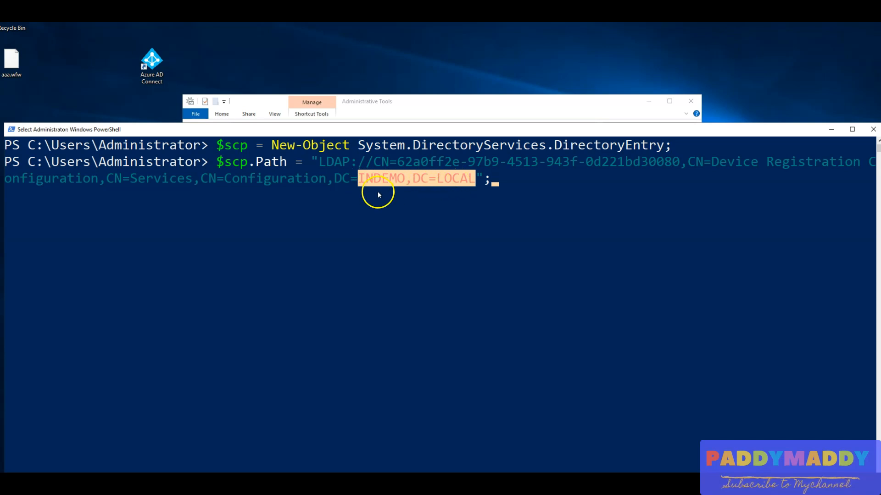
left_click(498, 183)
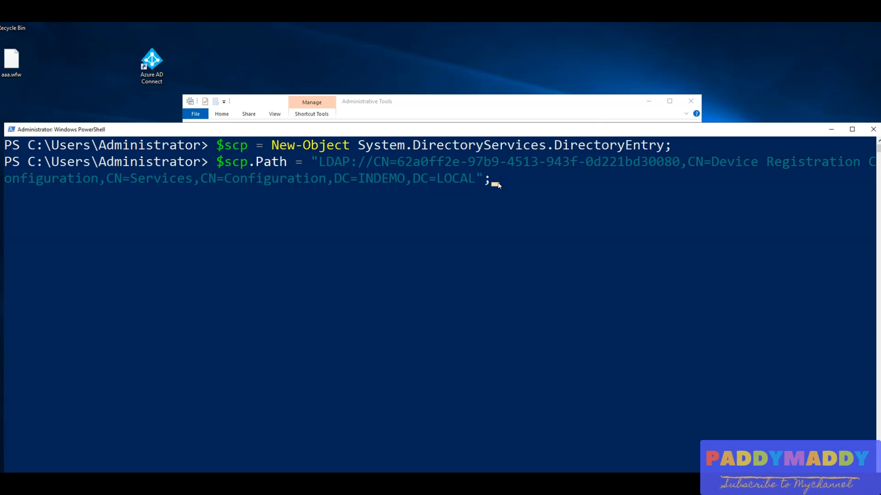
key("Return")
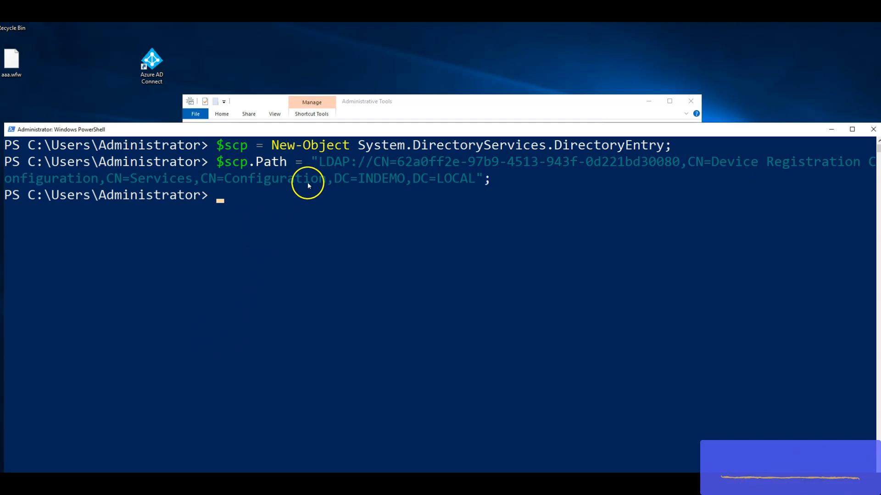
Run $scp.Keywords; and examine the Azure AD name and ID stored in the service connection point.
right_click(285, 227)
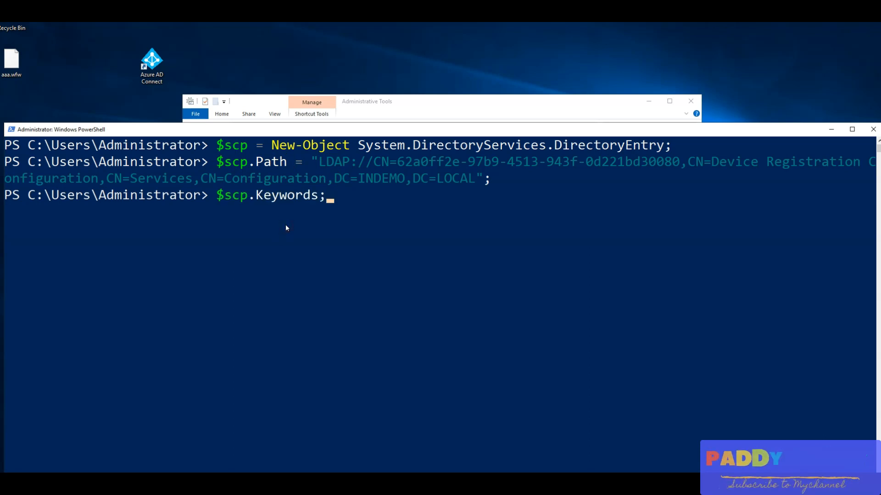
key("Return")
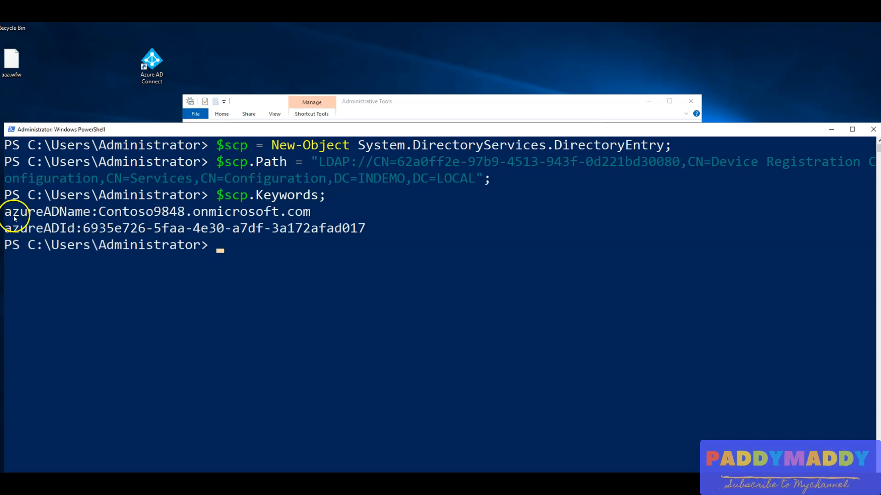
left_click_drag(8, 218, 381, 230)
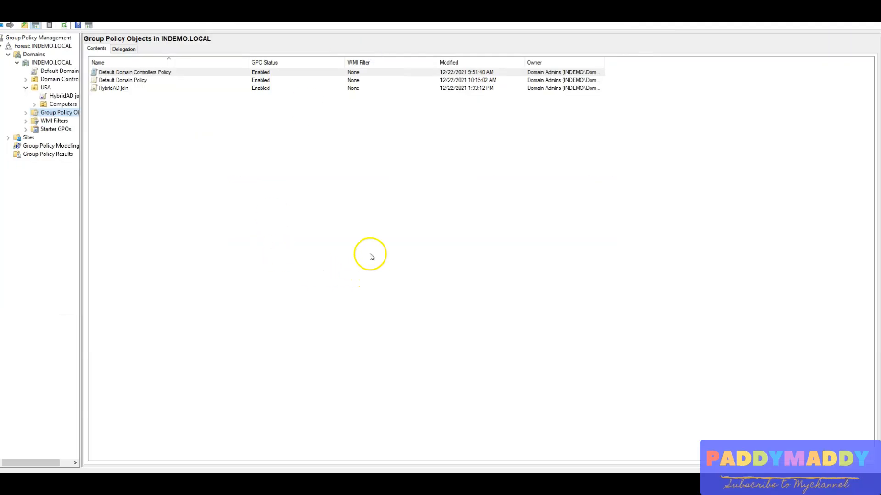
Open the HybridAD join GPO under the USA OU for editing and go to its computer policies for Windows Components, MDM.
left_click(73, 98)
right_click(74, 96)
left_click(87, 100)
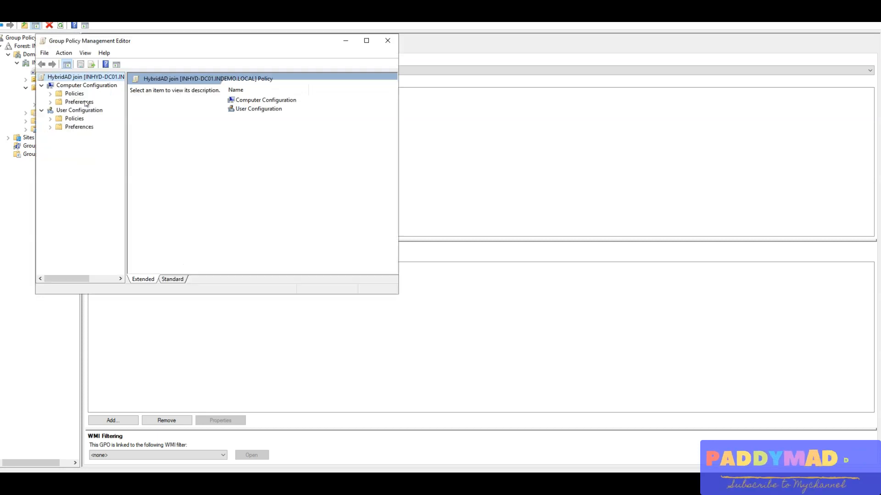
left_click(51, 101)
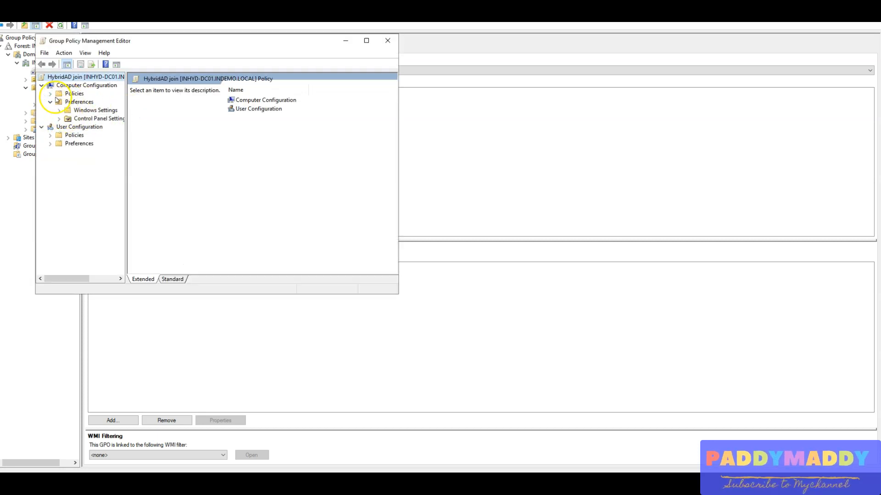
left_click(50, 94)
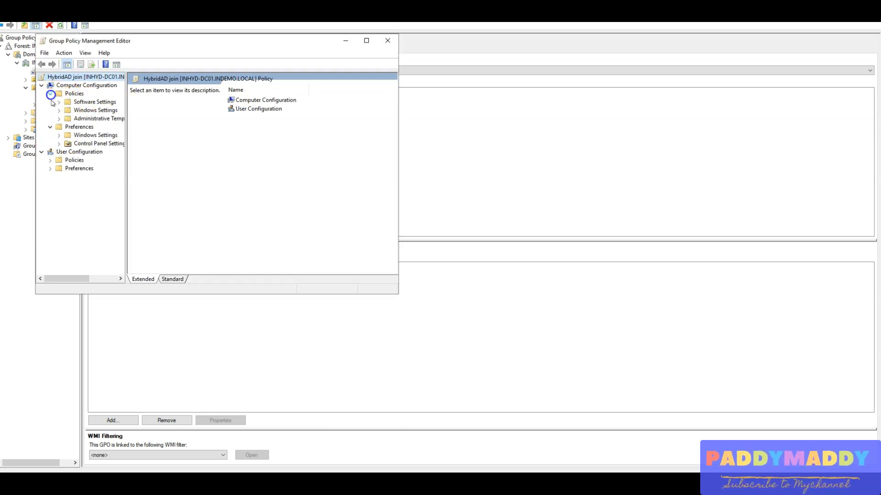
double_click(168, 43)
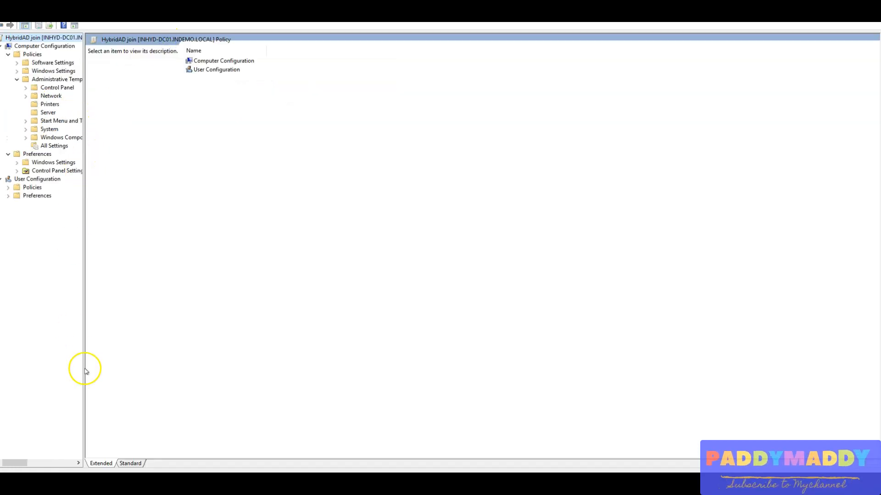
left_click_drag(85, 365, 136, 367)
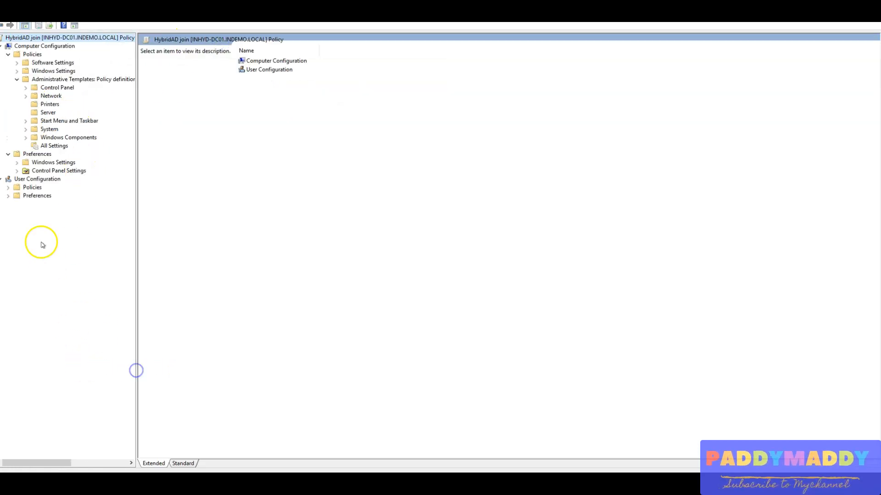
double_click(32, 139)
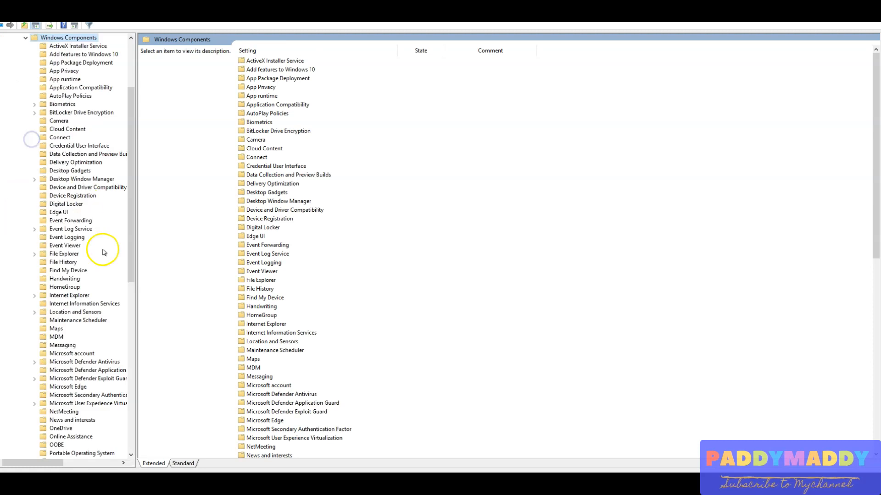
type("mdm")
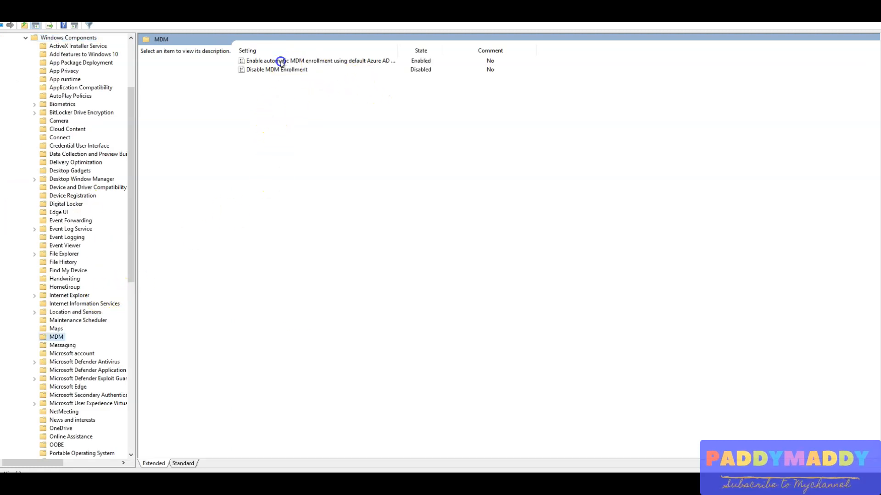
Review the automatic MDM enrollment and Disable MDM Enrollment policy settings, closing each without changes.
left_click(281, 63)
double_click(282, 63)
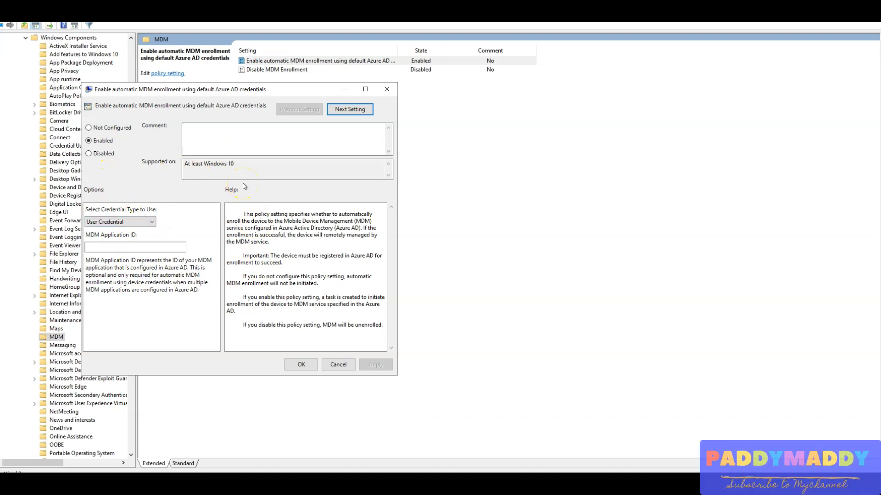
key("Escape")
double_click(282, 70)
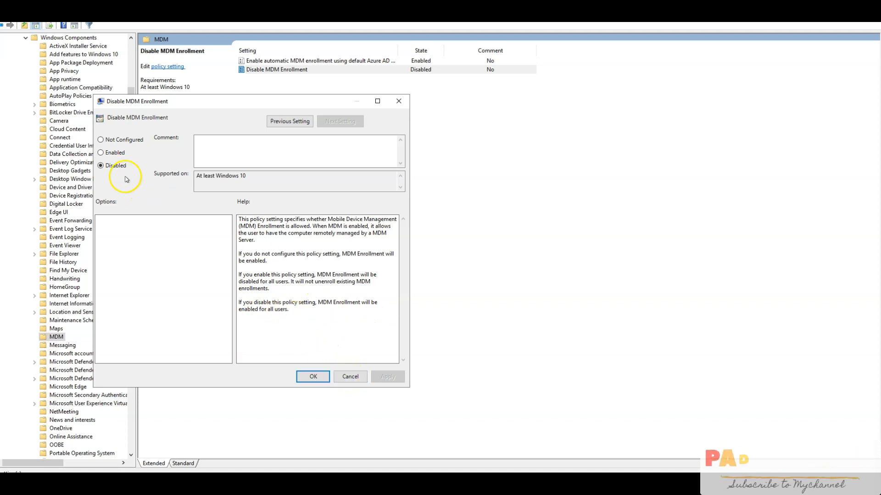
left_click(350, 377)
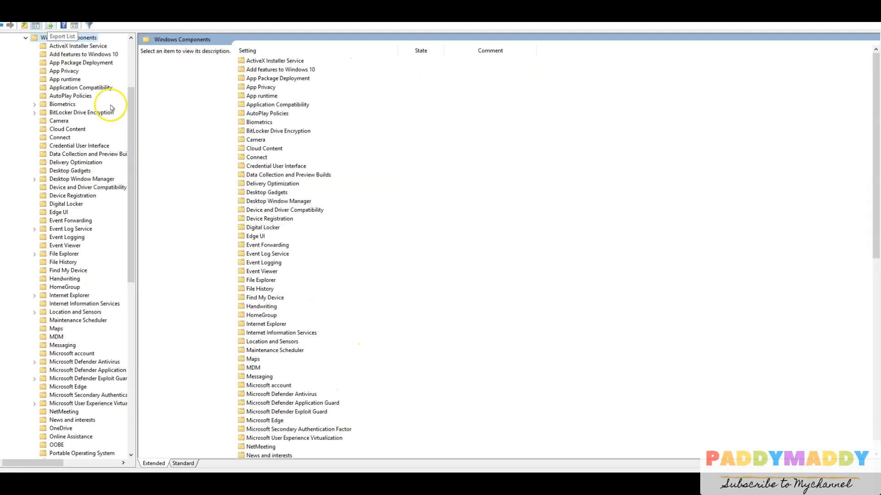
Open the Device Registration policies, review the Register domain joined computers as devices setting, and close it without changes.
left_click(77, 196)
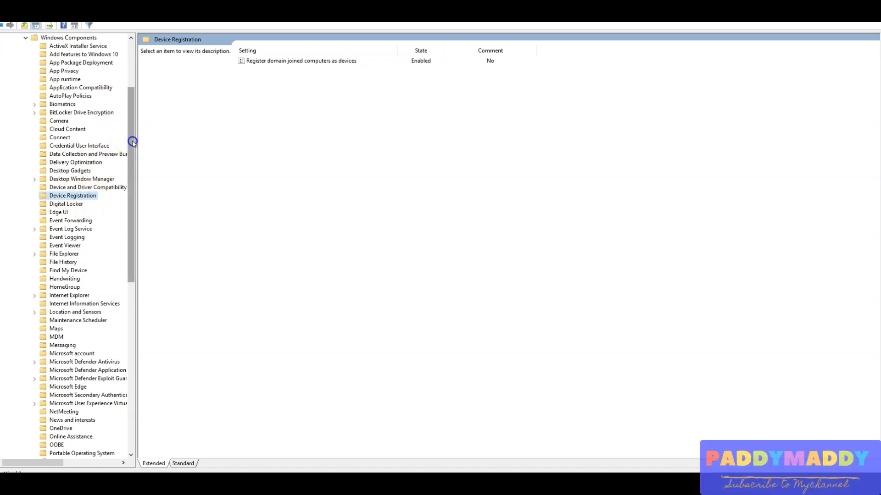
left_click_drag(133, 141, 133, 65)
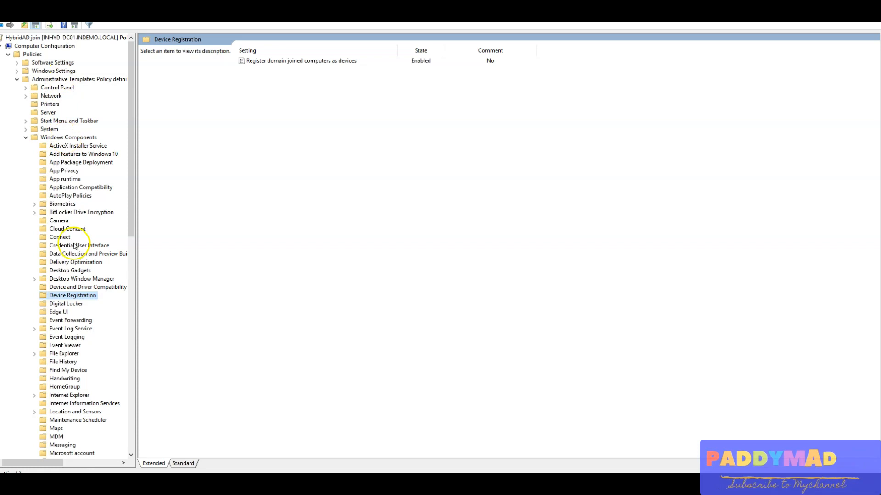
double_click(284, 61)
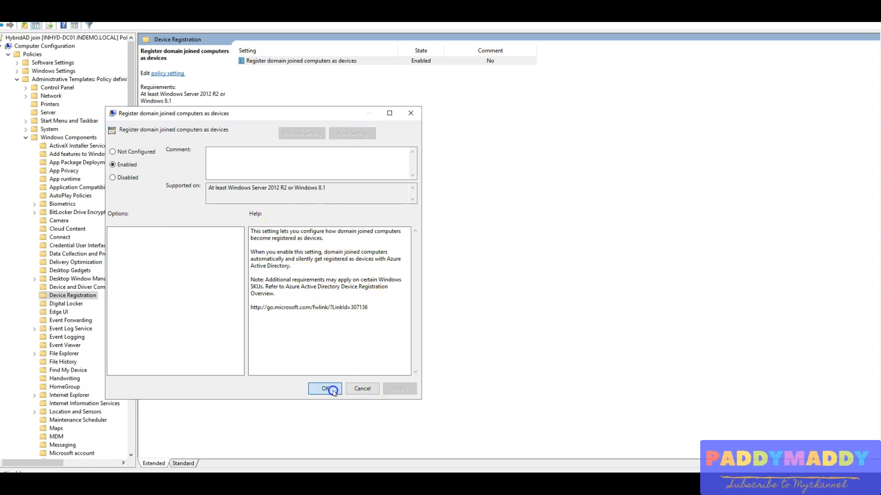
left_click(363, 389)
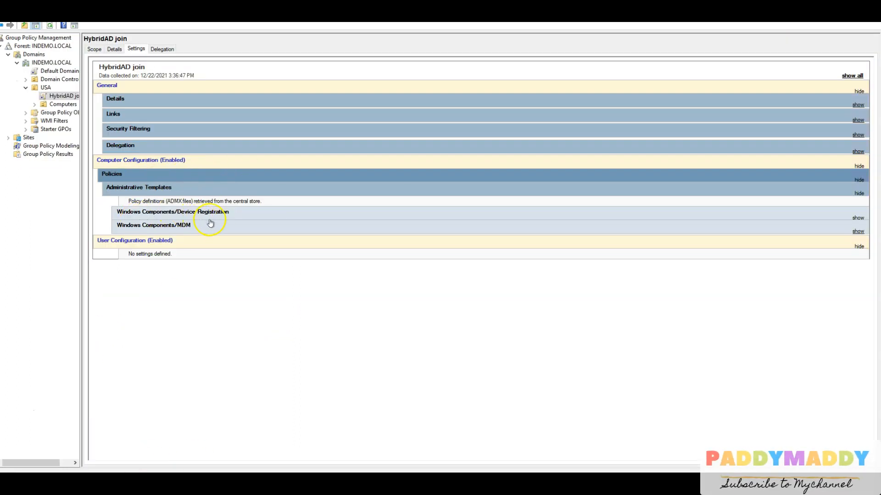
Expand the Device Registration and MDM sections in the HybridAD join GPO's settings report and check the policies and the GPO's location.
left_click(217, 213)
left_click(216, 253)
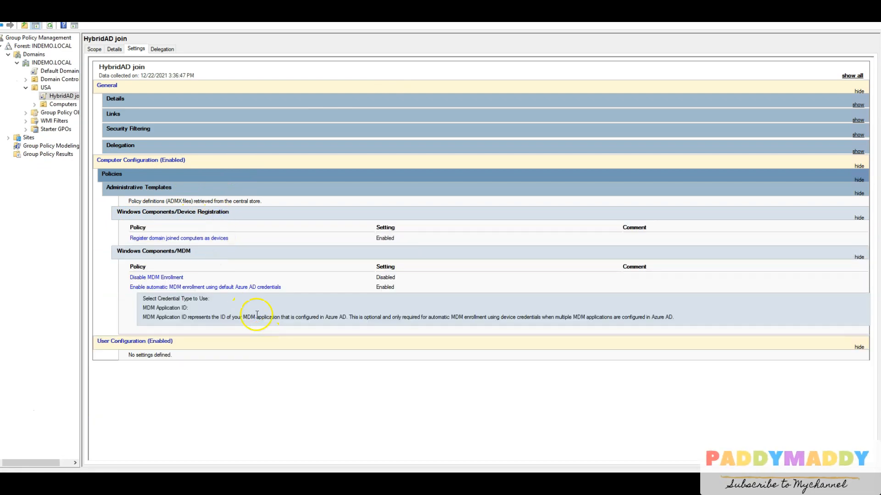
left_click_drag(80, 183, 177, 184)
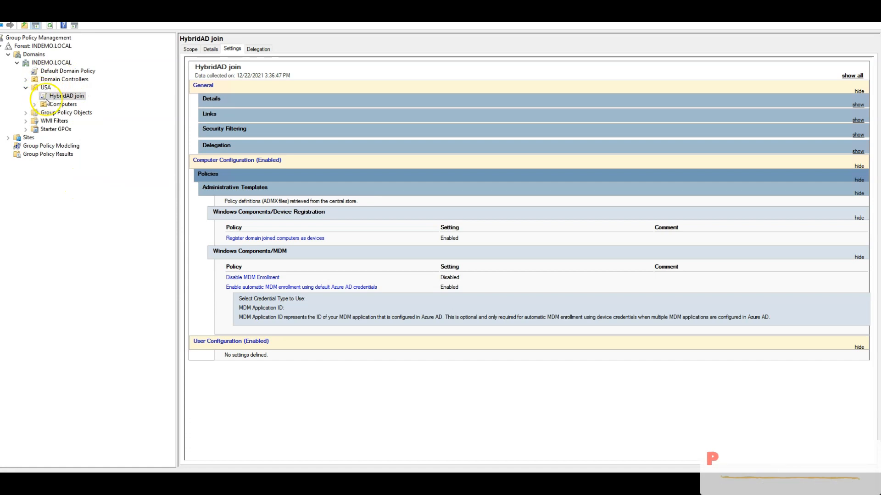
Launch dsa.msc and view the computers in the Computers OU under USA in the INDEMO.LOCAL domain.
key("super+r")
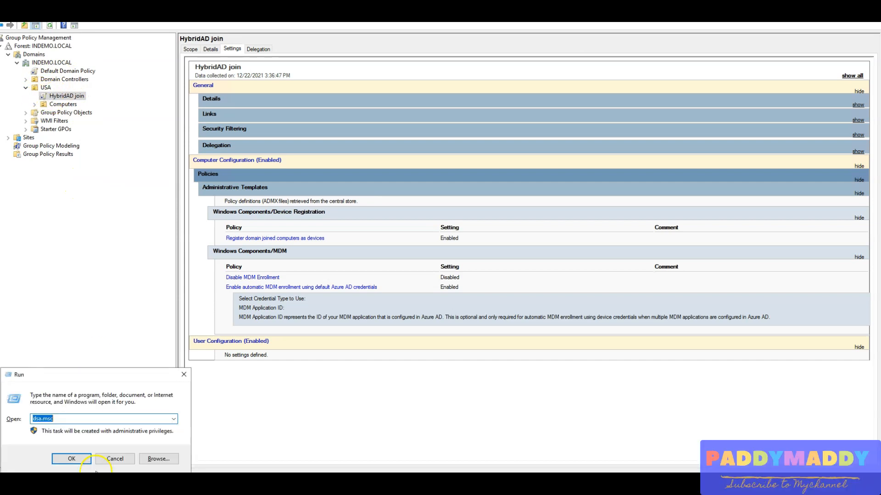
key("Return")
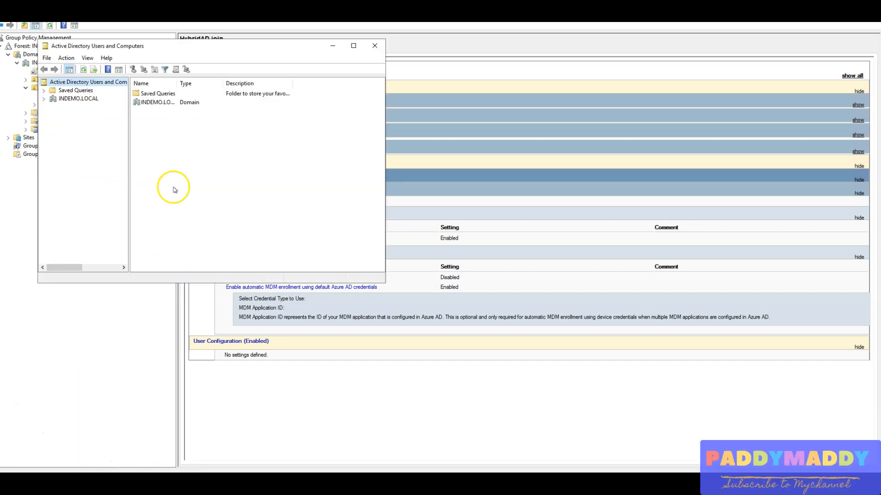
double_click(76, 100)
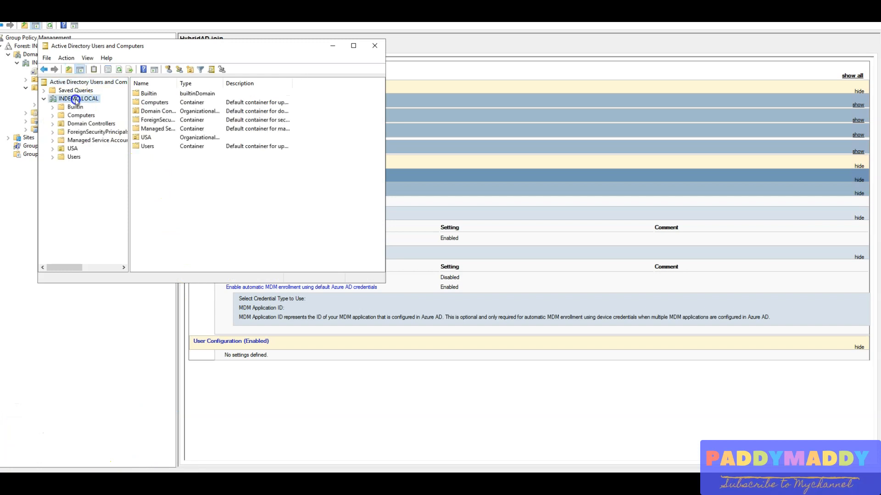
double_click(76, 150)
left_click(84, 157)
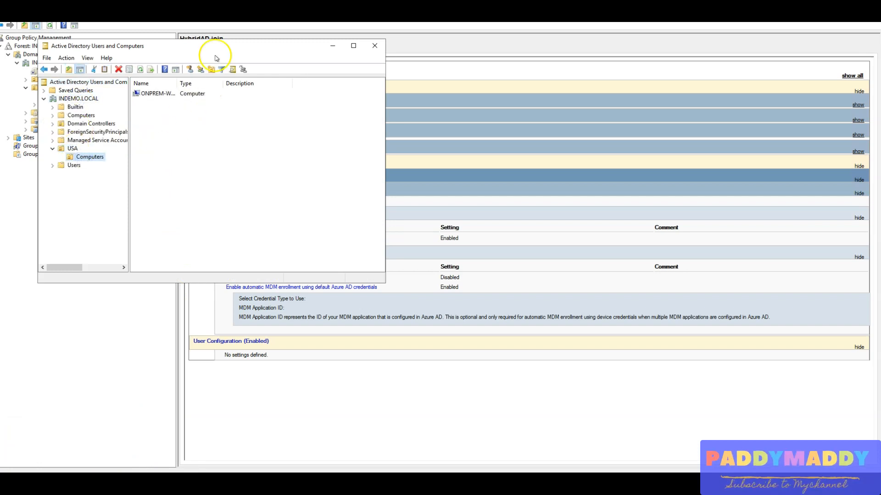
double_click(225, 47)
left_click_drag(133, 37, 181, 38)
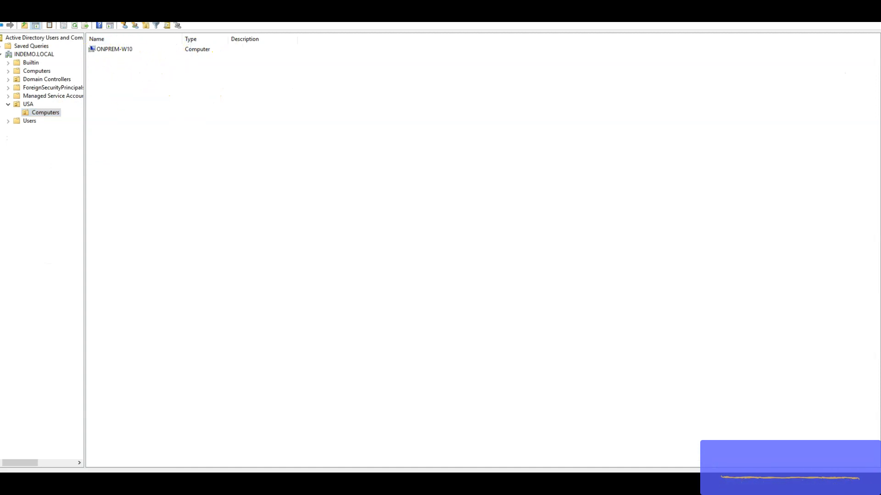
Switch to Event Viewer on the Design-DC-Client virtual machine and display the DeviceManagement-Enterprise-Diagnostics-Provider logs.
key("alt+Tab")
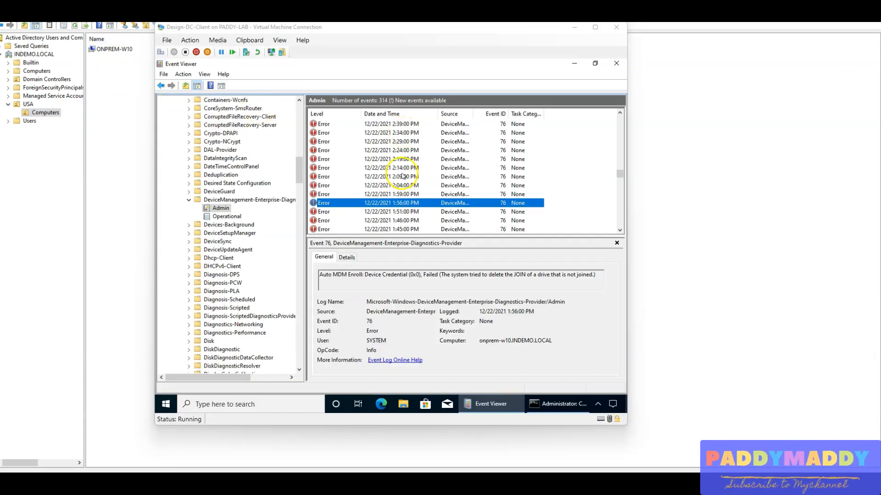
left_click(222, 200)
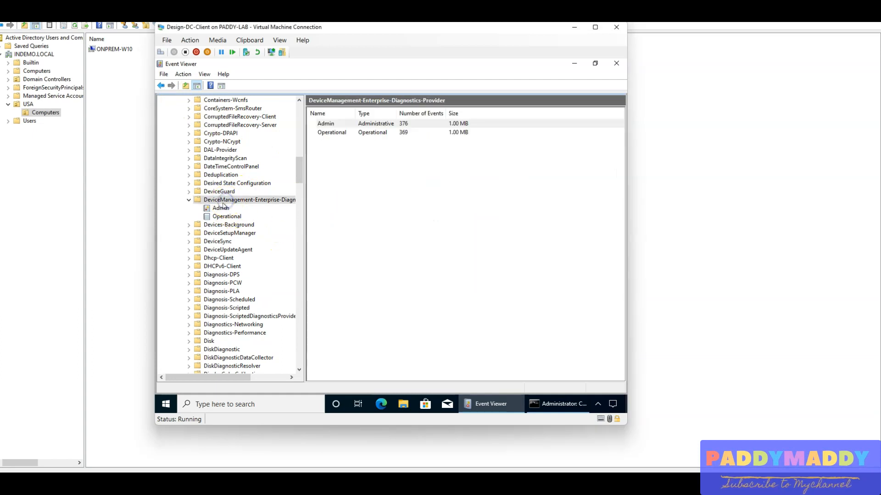
left_click_drag(304, 209, 357, 212)
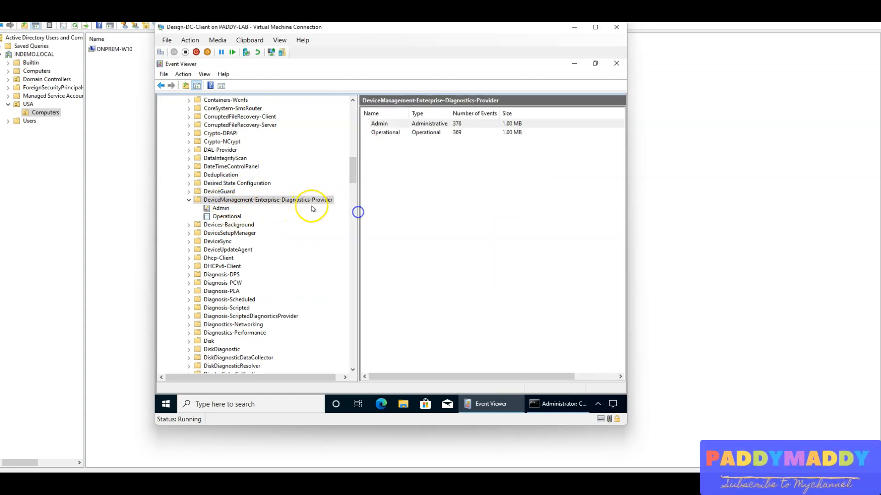
Open the DeviceManagement-Enterprise-Diagnostics-Provider Admin log and display the properties of the event 76 error logged at 2:09:00 PM.
left_click(228, 209)
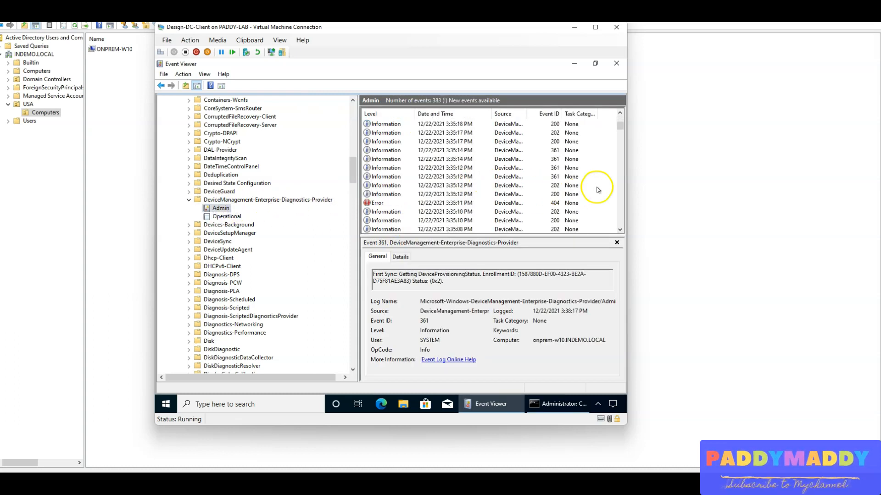
left_click_drag(620, 122, 618, 195)
scroll(463, 181, "up", 10)
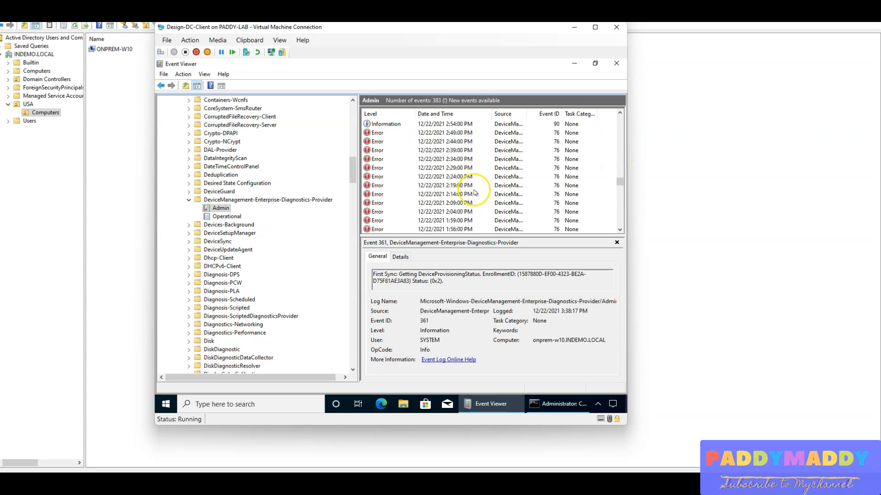
left_click(419, 177)
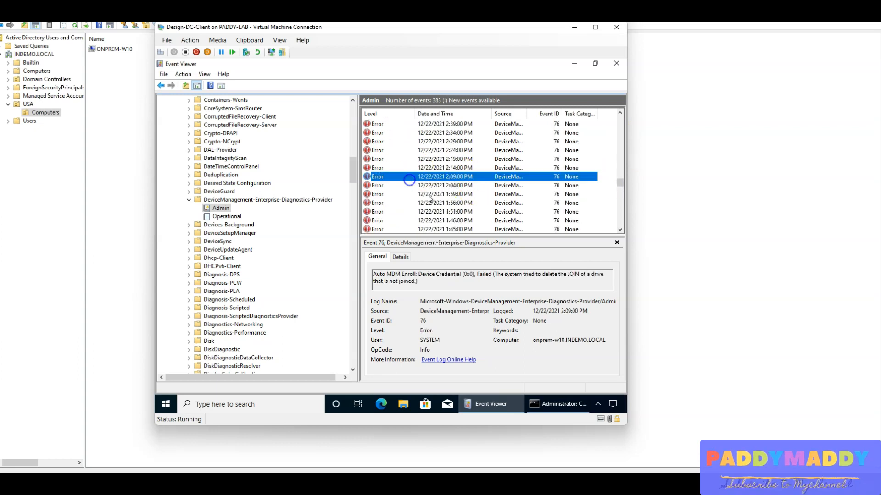
double_click(415, 178)
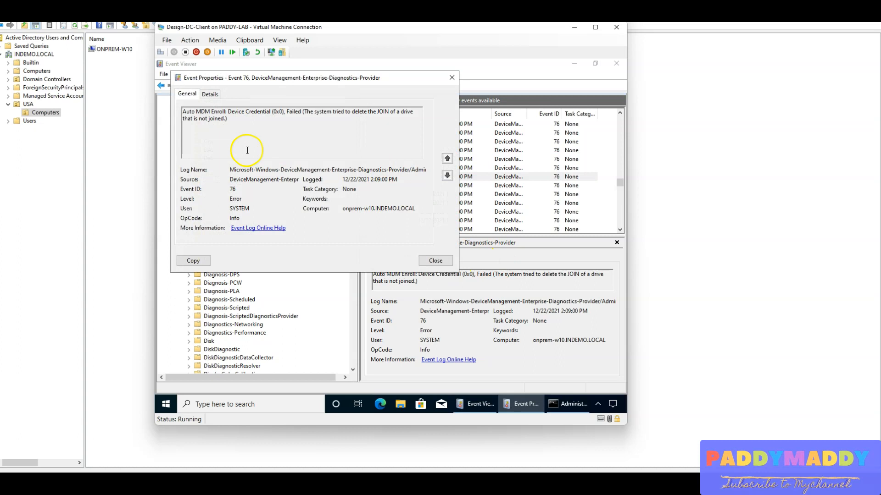
Step through the newer Auto MDM Enroll events up to the one logged at 3:09:00 PM, reading their messages, and close the properties.
left_click(448, 158)
left_click(448, 158)
left_click(448, 158)
left_click(449, 158)
left_click(448, 158)
left_click(448, 158)
left_click(448, 158)
left_click(448, 158)
left_click(447, 177)
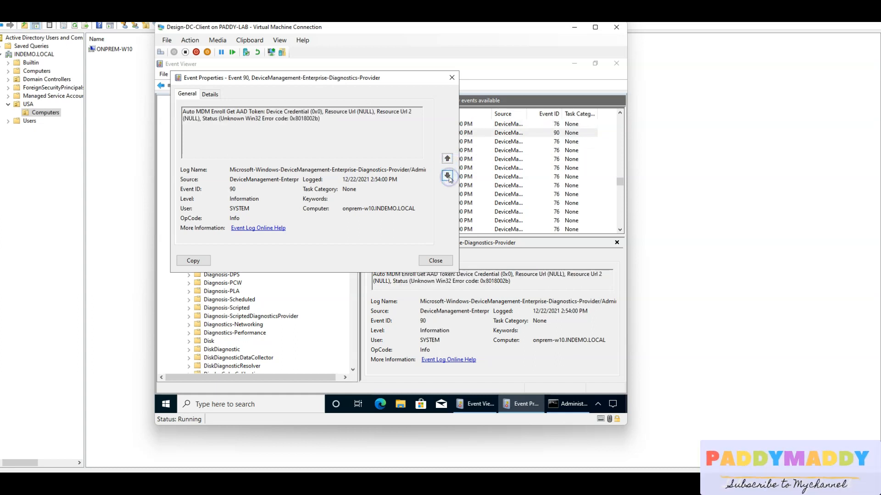
left_click_drag(228, 115, 447, 167)
left_click(448, 158)
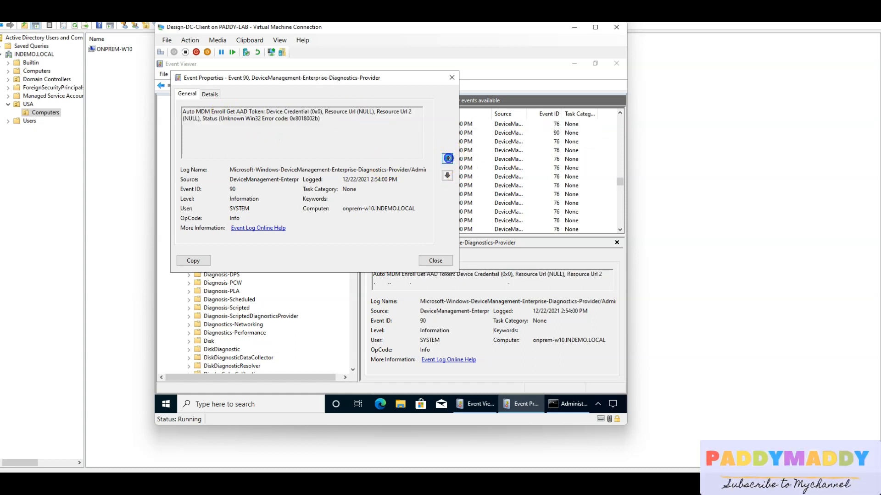
left_click(448, 158)
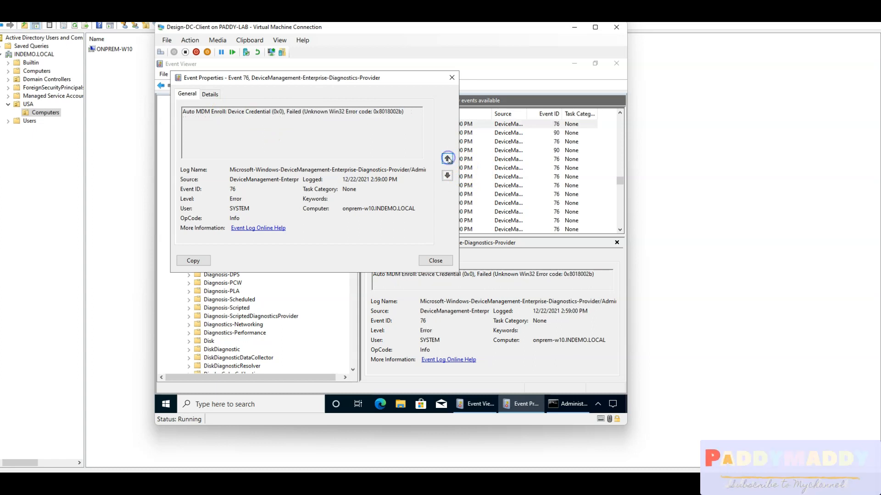
left_click(447, 159)
left_click(447, 159)
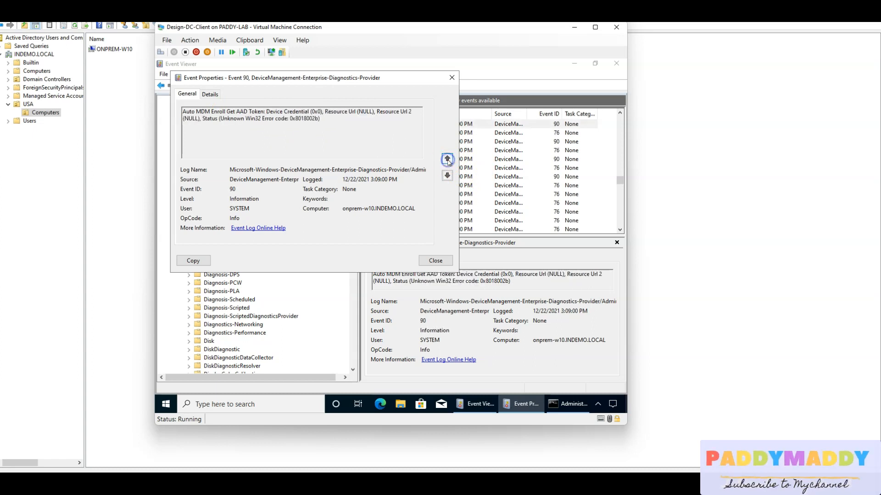
key("Escape")
Review the properties of the event 5 error logged at 3:29:48 PM, close them, and return to the newest event.
scroll(460, 184, "up", 6)
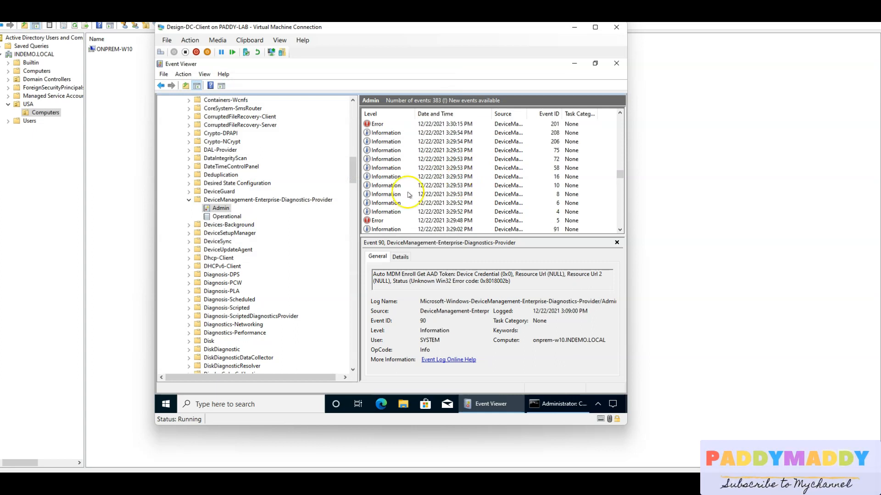
double_click(386, 220)
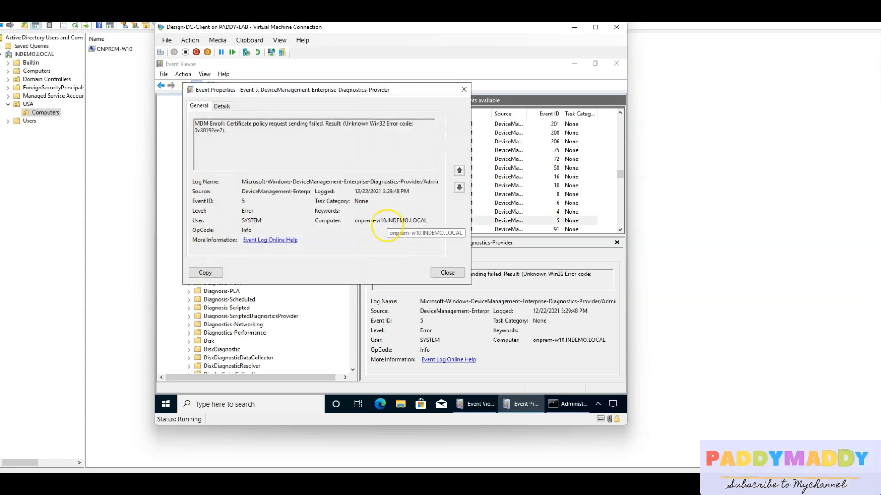
left_click(456, 272)
left_click(453, 192)
key("Home")
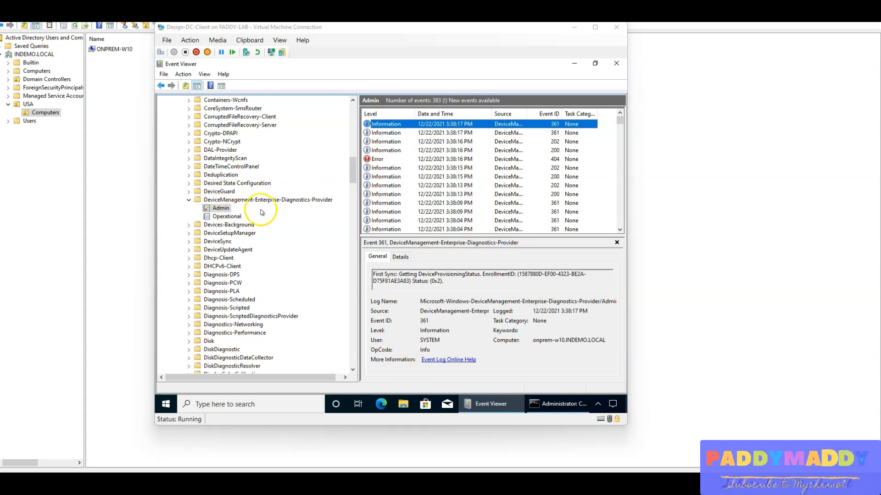
Locate User Device Registration among the Windows logs and open its Admin log.
left_click(355, 175)
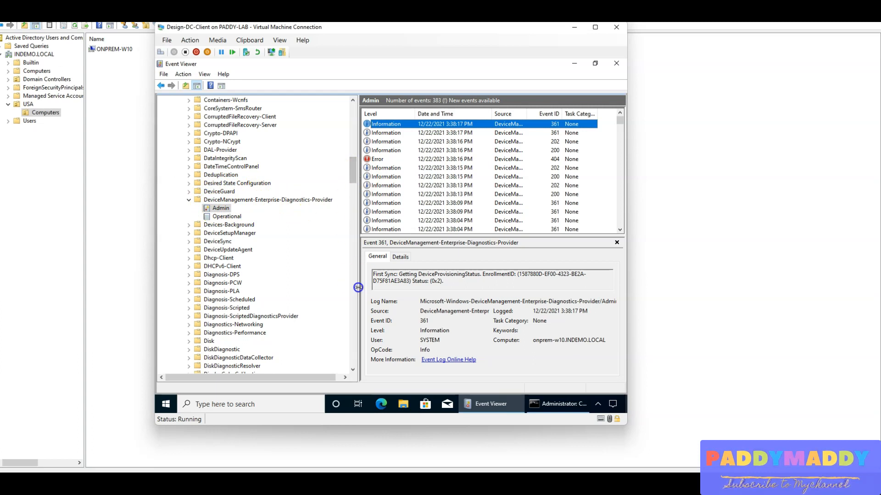
left_click_drag(358, 348, 360, 348)
left_click(354, 353)
left_click(355, 353)
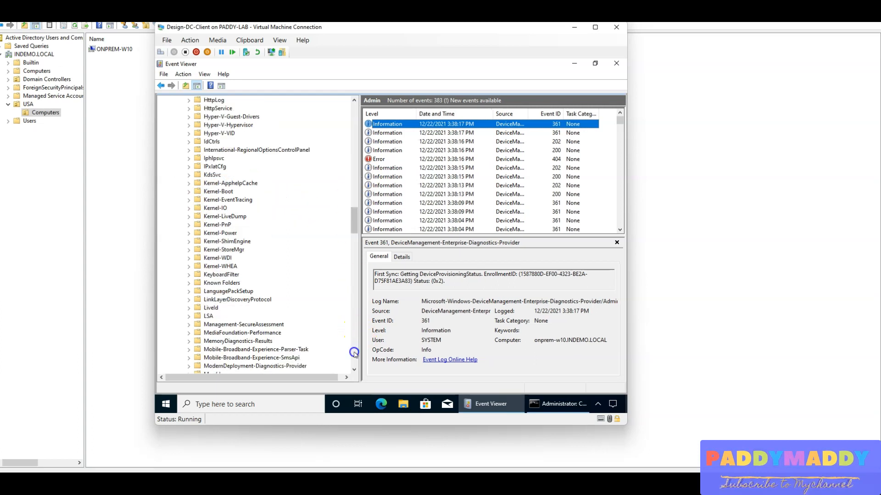
left_click(354, 352)
left_click(354, 353)
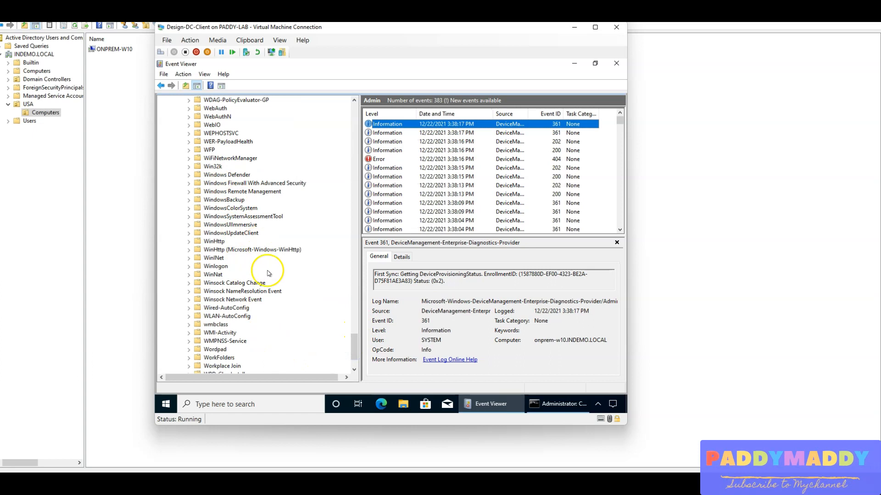
scroll(268, 273, "up", 8)
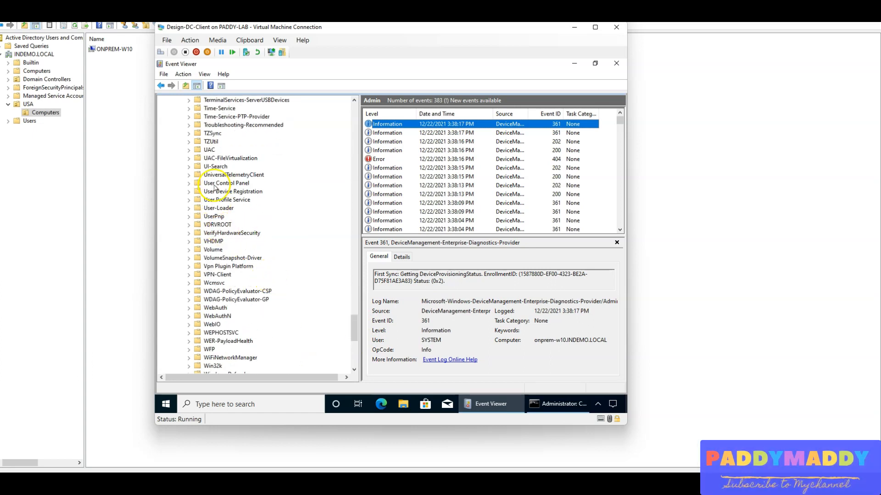
double_click(229, 192)
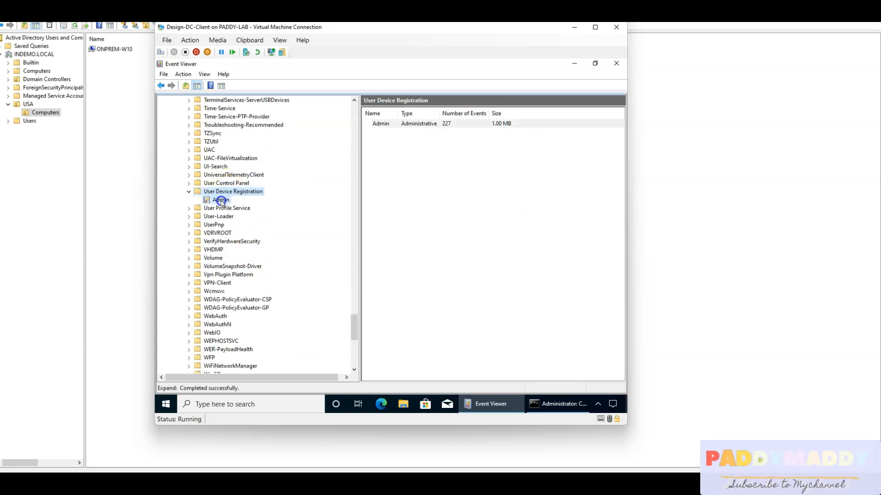
left_click(220, 201)
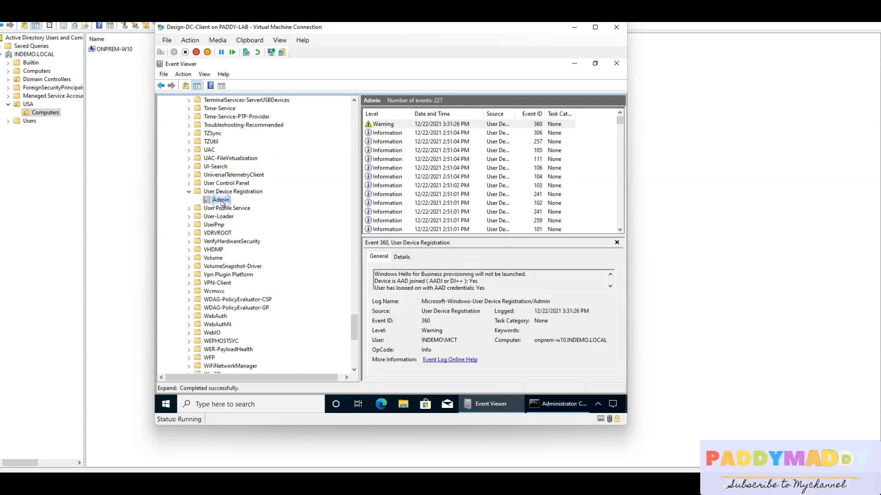
Examine the error events in the User Device Registration log, including events 309 and 201 logged at 1:59:43 PM.
left_click(402, 168)
scroll(410, 174, "down", 5)
left_click(379, 160)
left_click(384, 151)
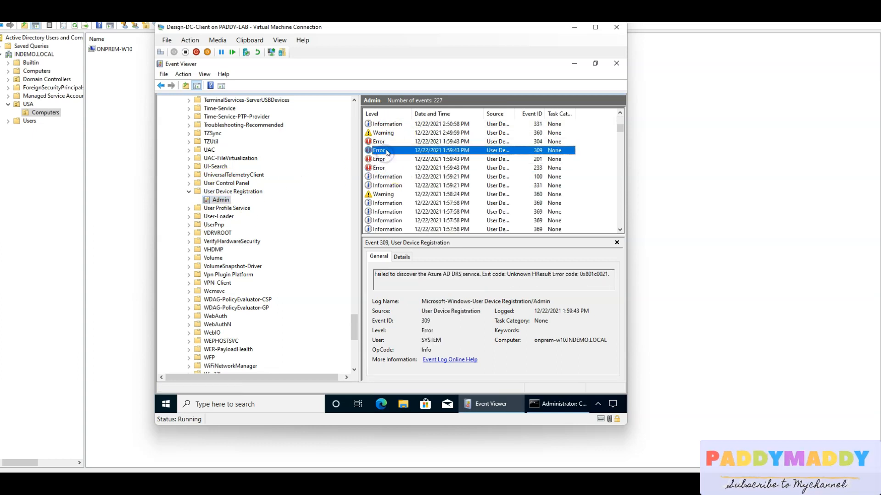
left_click(390, 159)
scroll(394, 179, "down", 20)
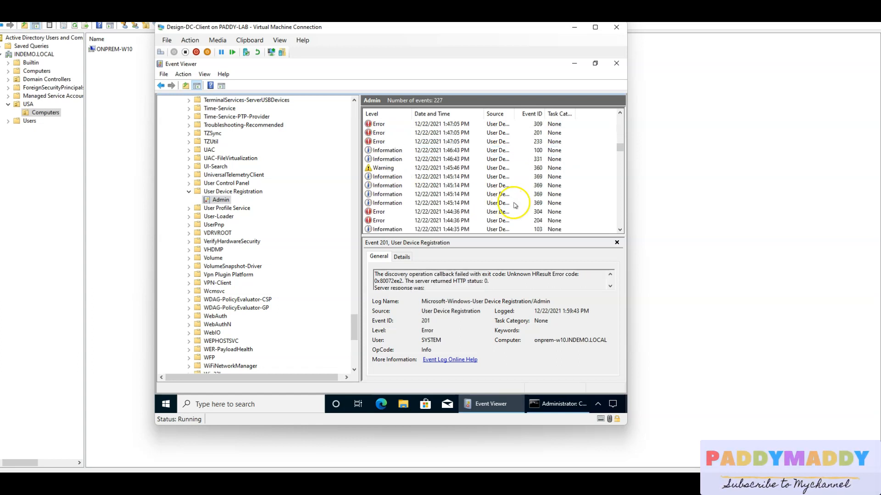
scroll(395, 193, "up", 5)
Read the details of the event 233 error logged at 1:39:18 PM, step through the newer errors to event 304, and close the properties.
double_click(382, 211)
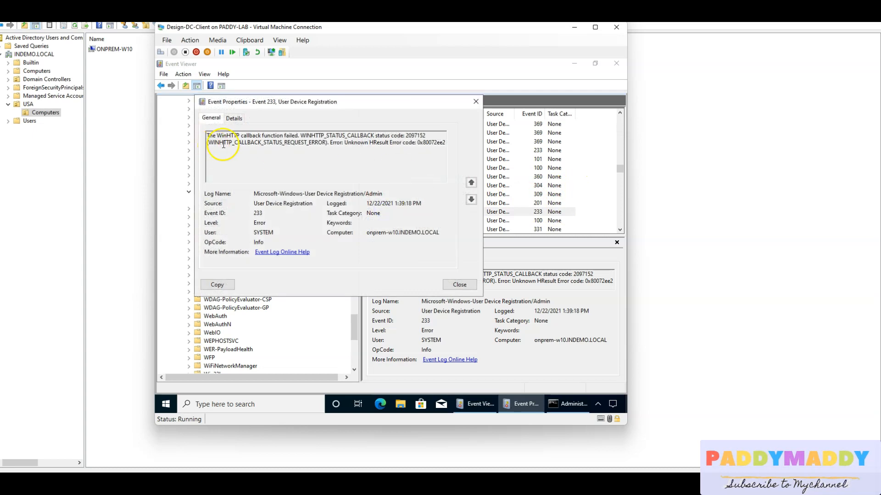
left_click_drag(223, 145, 361, 151)
left_click(422, 142)
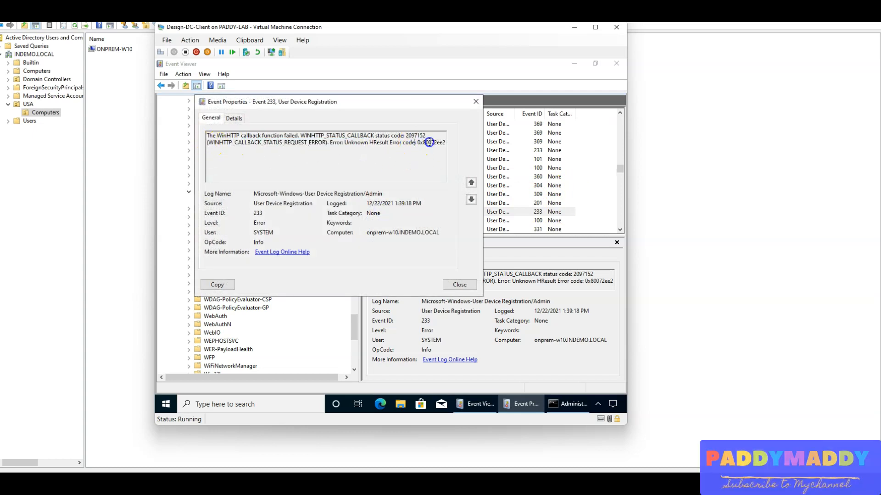
left_click(472, 183)
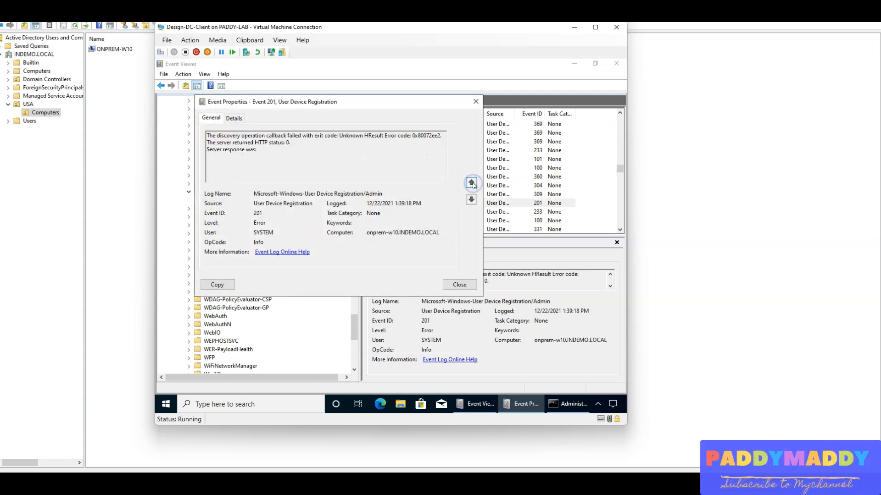
left_click(472, 184)
key("Escape")
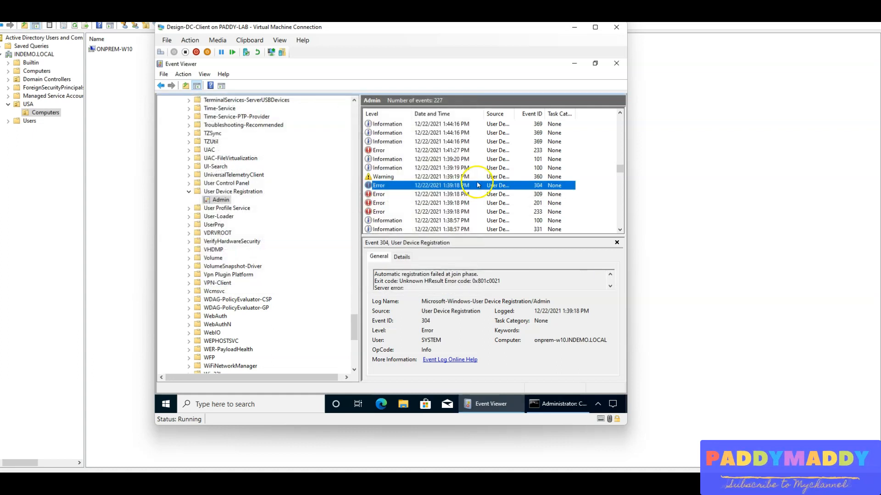
Review the newer registration events, including the 1:44:23 PM event 304 error and event 111 logged at 2:51:04 PM.
scroll(445, 200, "up", 2)
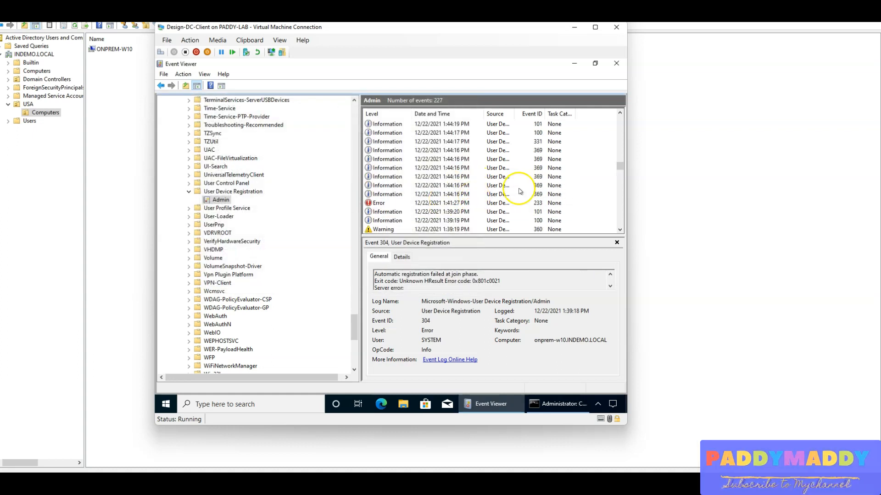
scroll(532, 213, "up", 4)
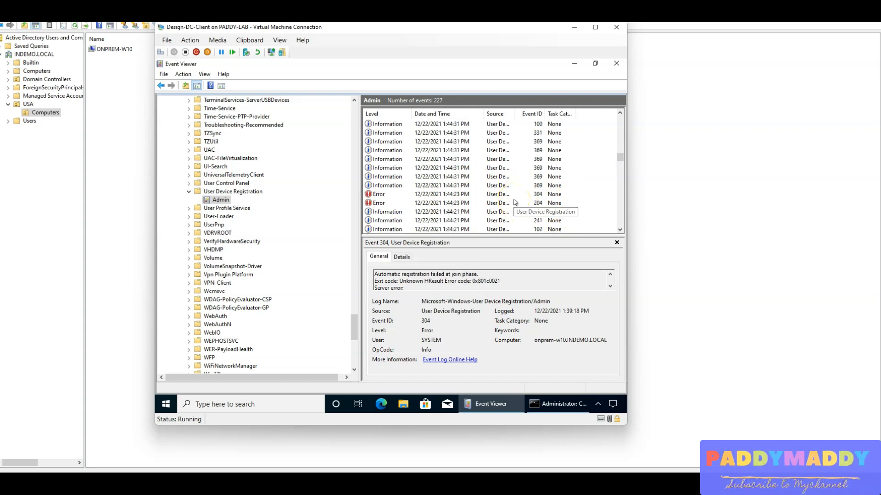
left_click(406, 194)
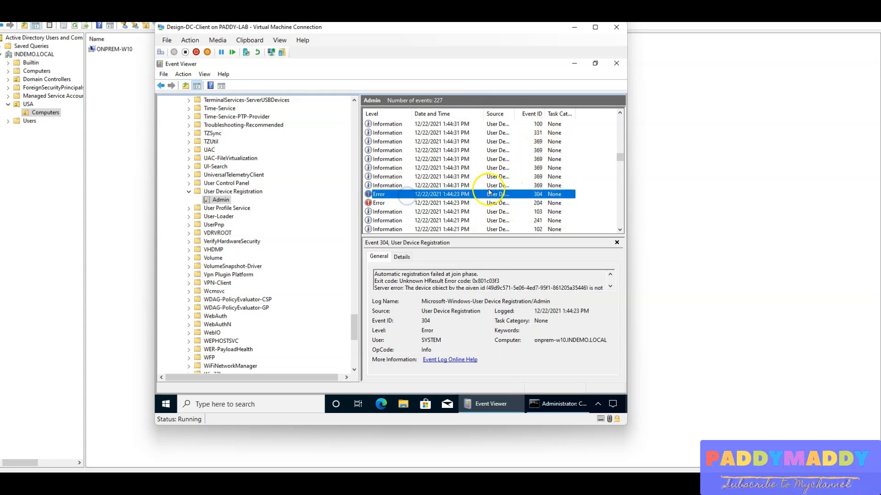
scroll(489, 192, "up", 5)
left_click(404, 158)
left_click(403, 168)
scroll(463, 202, "up", 5)
scroll(468, 211, "up", 3)
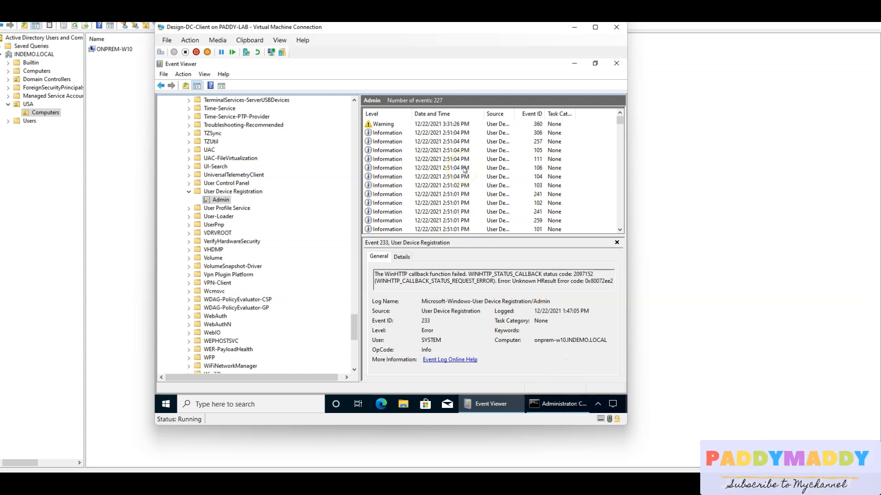
left_click(403, 159)
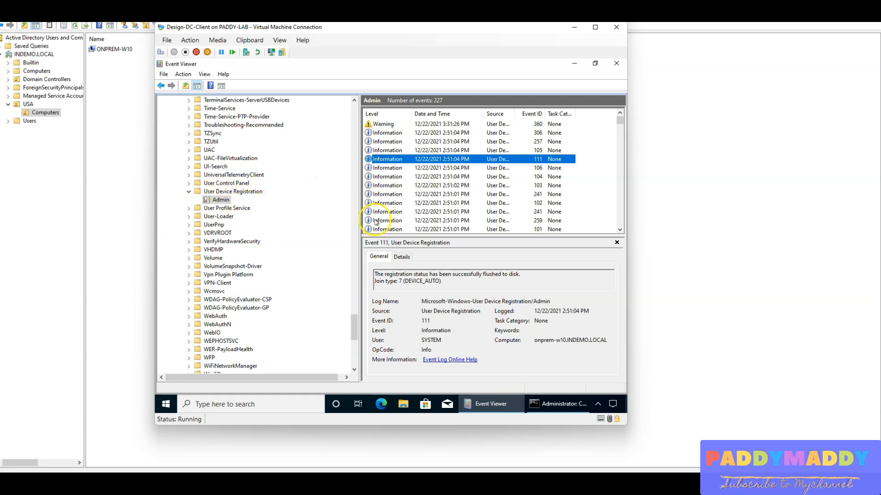
Reopen the DeviceManagement-Enterprise-Diagnostics-Provider Admin log and check its latest events, including event 361 logged at 3:38:54 PM.
scroll(275, 270, "up", 20)
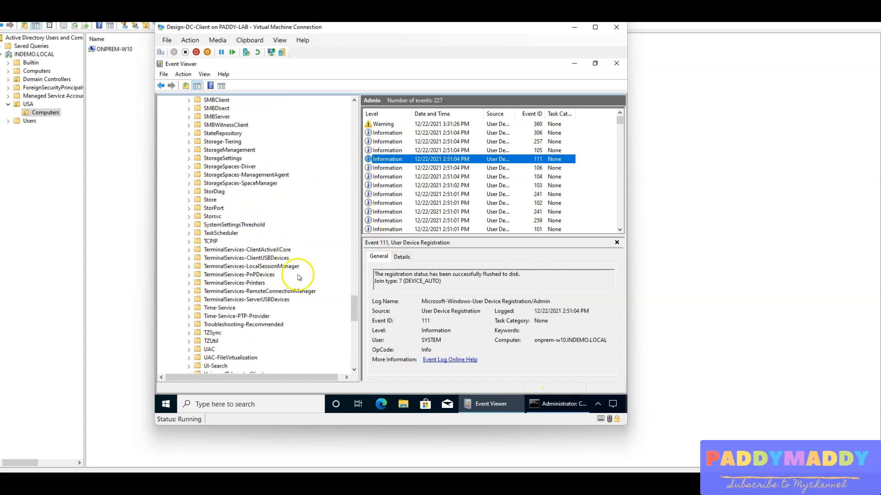
scroll(298, 278, "up", 15)
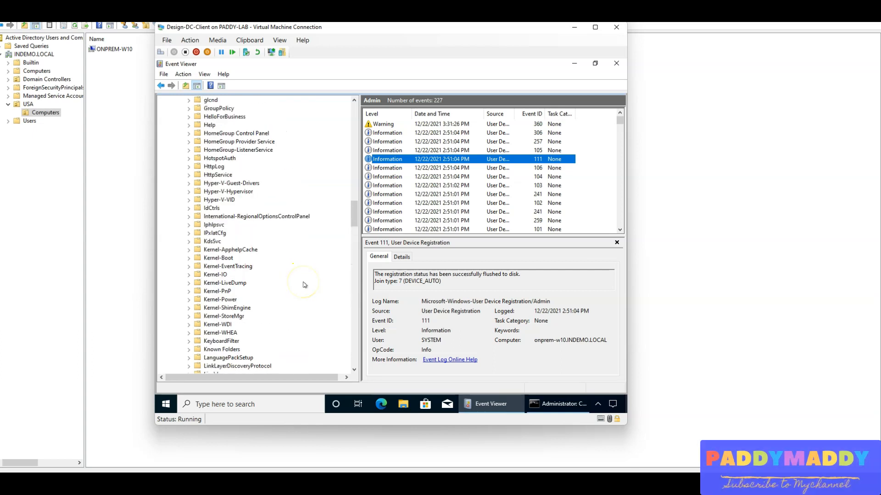
scroll(305, 283, "up", 18)
scroll(304, 283, "down", 5)
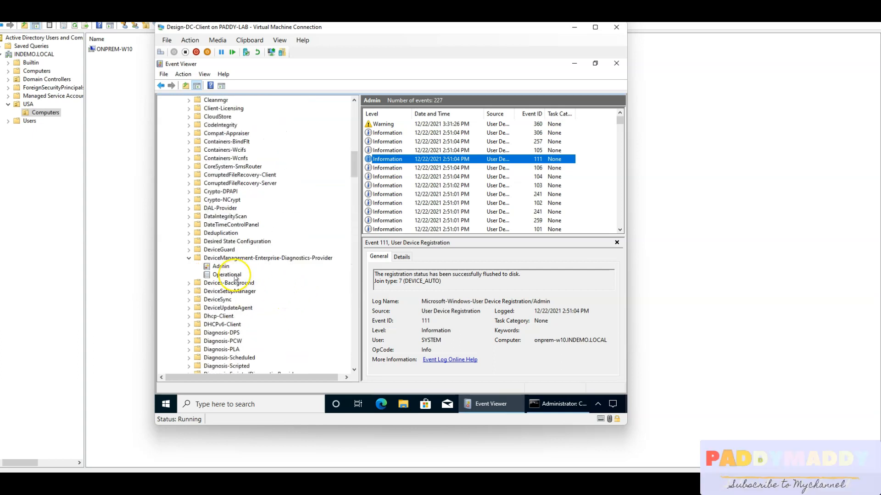
left_click(251, 258)
left_click(230, 266)
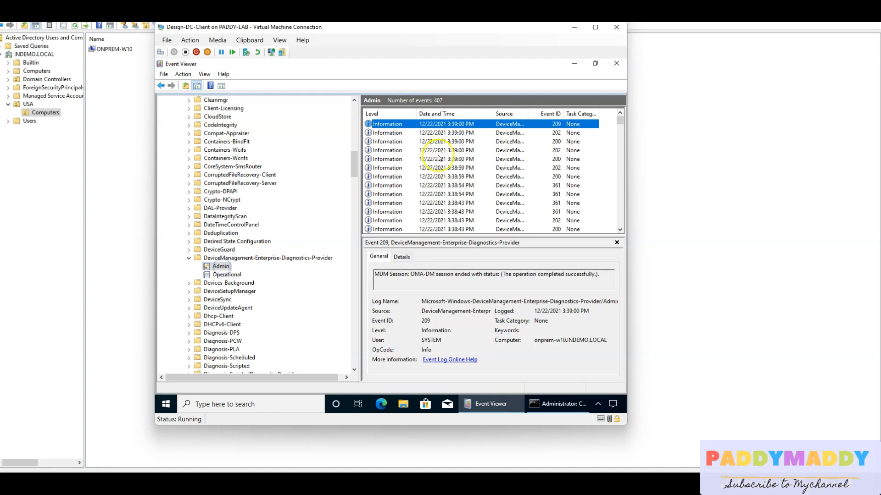
left_click(418, 142)
left_click(423, 159)
left_click(431, 185)
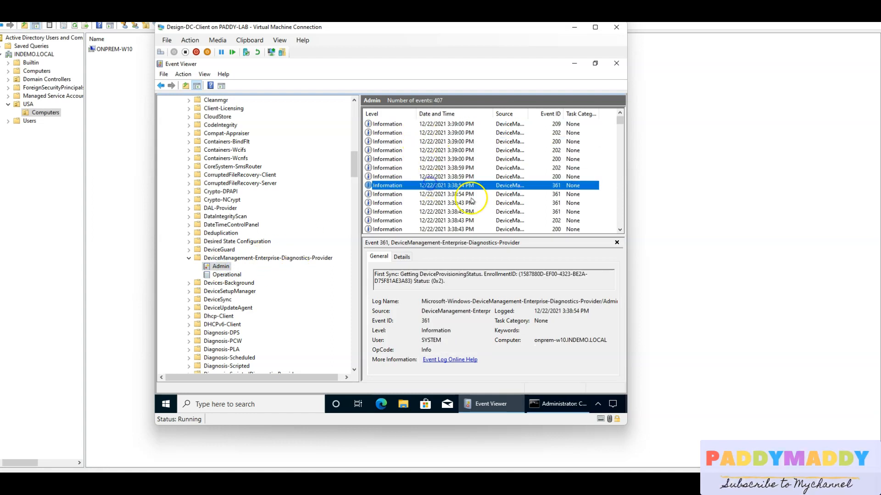
Switch to the administrator Command Prompt and review the DSREGCMD /STATUS output from its beginning.
left_click(537, 405)
scroll(367, 287, "up", 15)
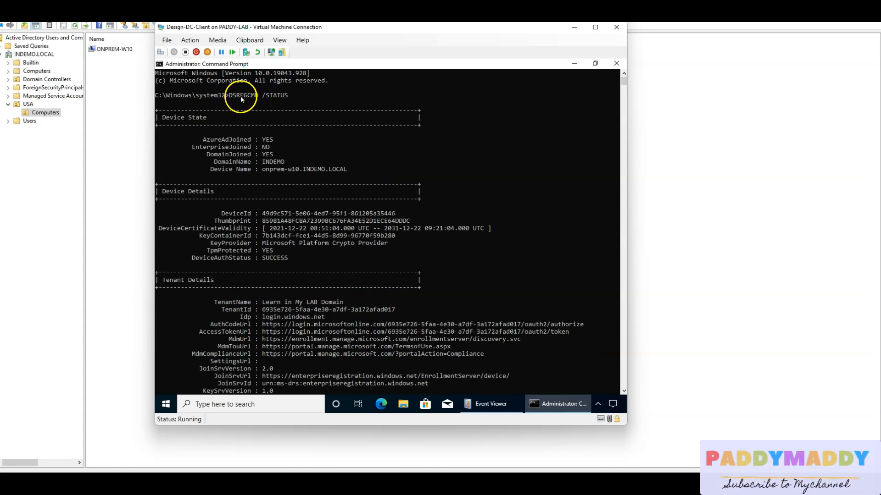
left_click_drag(238, 98, 243, 95)
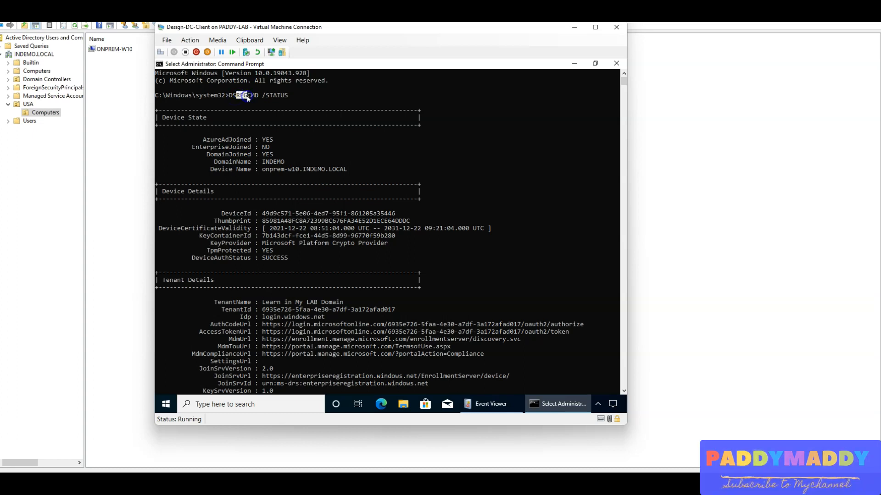
Examine the Device State section of the DSREGCMD /STATUS output and highlight the AzureAdJoined line.
left_click_drag(227, 97, 232, 97)
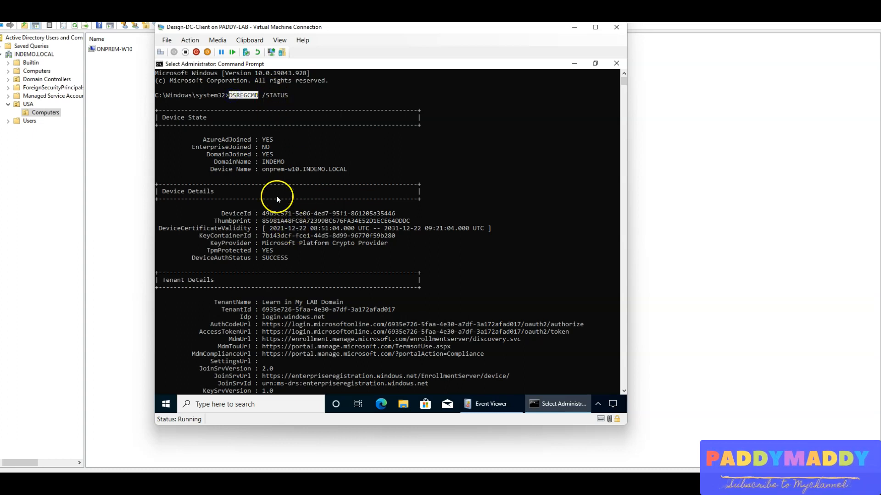
left_click_drag(195, 136, 303, 177)
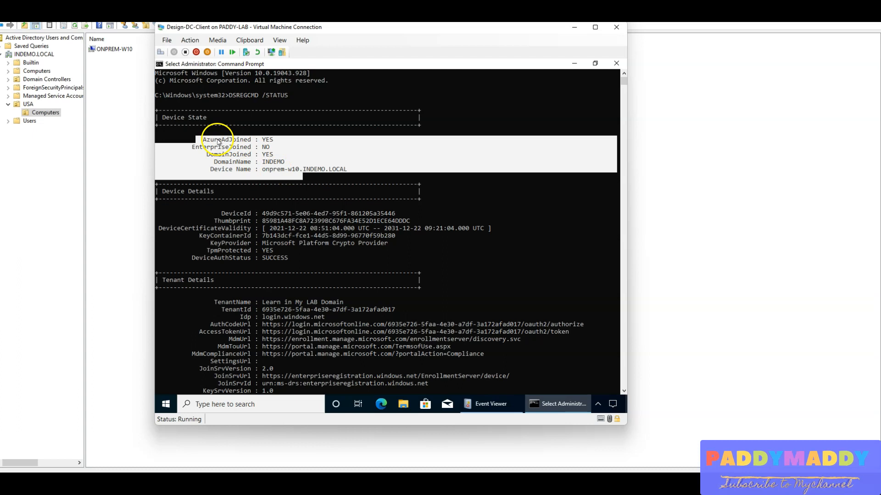
left_click(237, 169)
left_click_drag(231, 142, 274, 149)
left_click(257, 173)
left_click_drag(199, 139, 214, 142)
left_click_drag(280, 144, 280, 143)
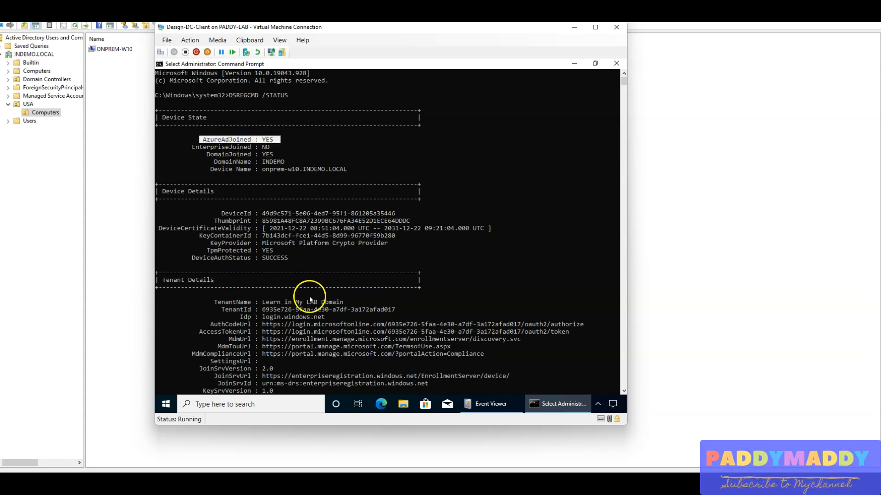
Look through the rest of the DSREGCMD output and highlight the AzureAdPrt line under SSO State.
scroll(299, 250, "down", 14)
scroll(299, 252, "up", 8)
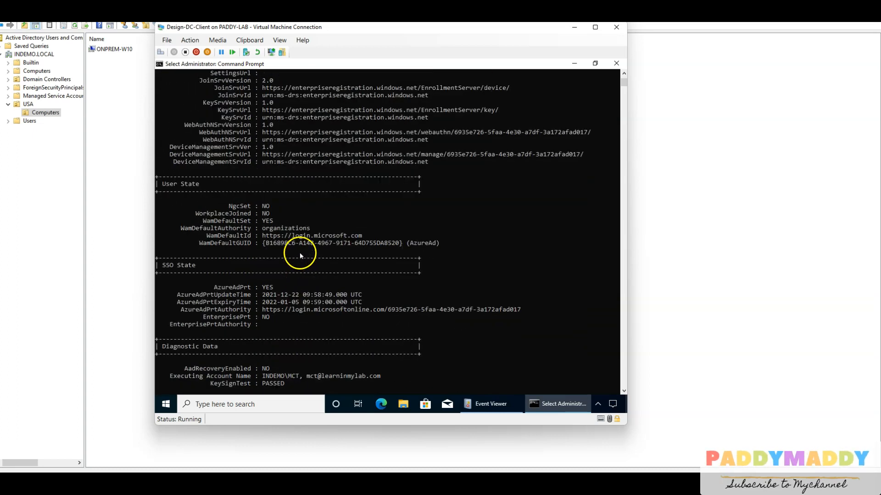
scroll(326, 254, "down", 12)
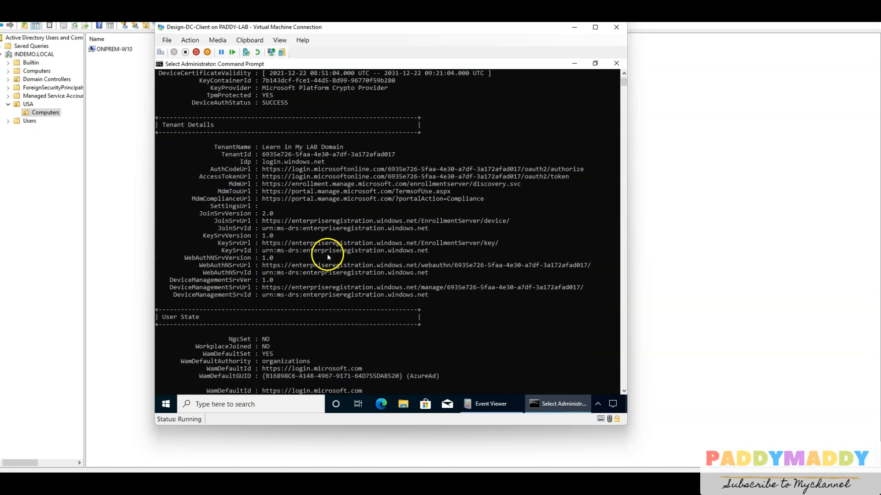
scroll(327, 254, "down", 10)
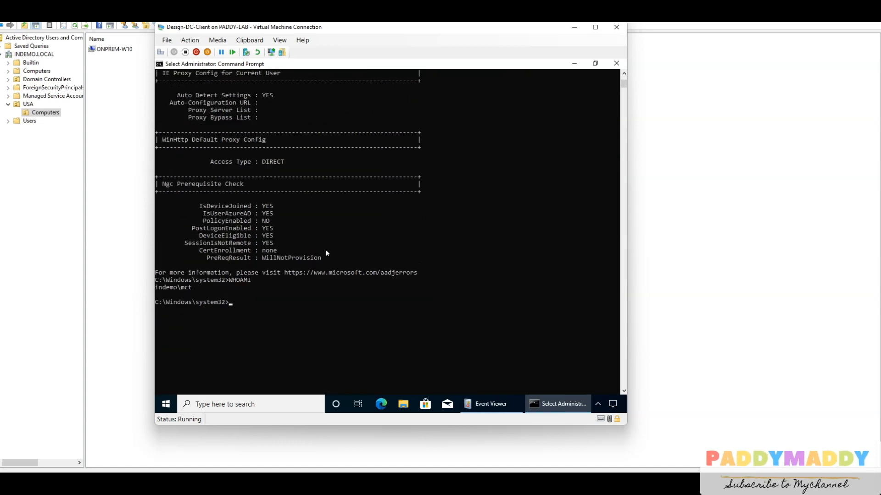
scroll(310, 303, "up", 5)
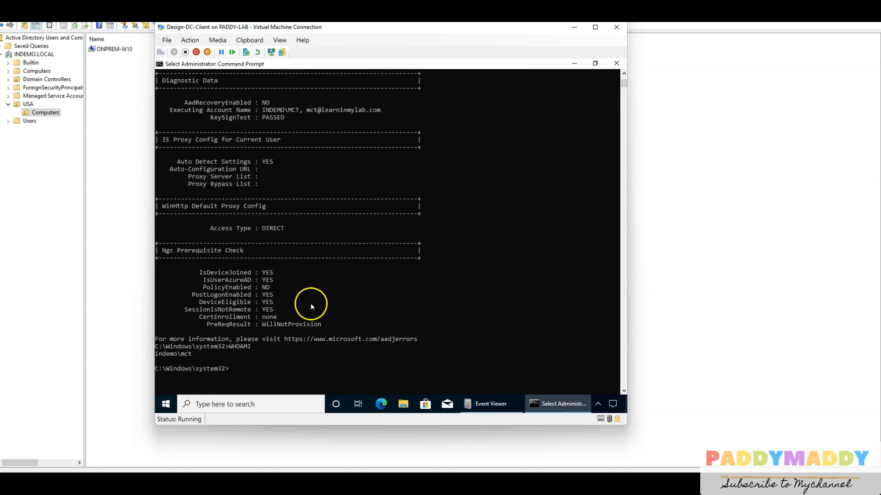
scroll(321, 266, "up", 6)
left_click_drag(210, 199, 273, 202)
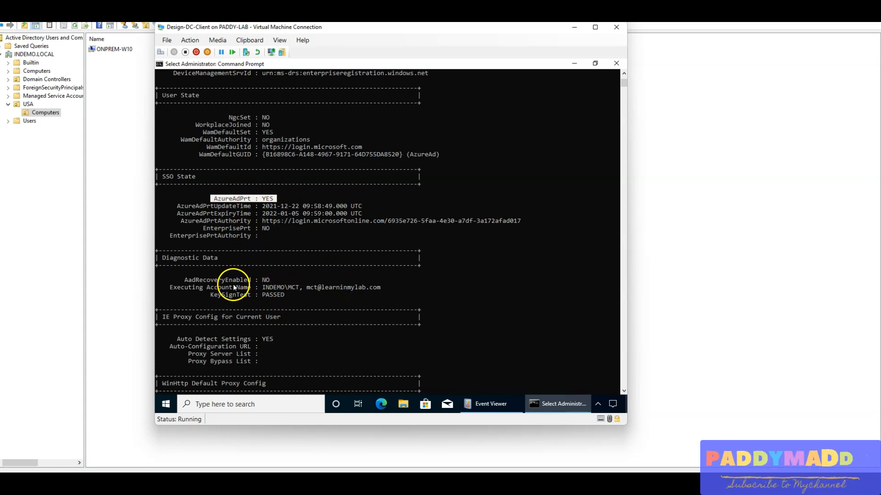
left_click_drag(214, 198, 273, 198)
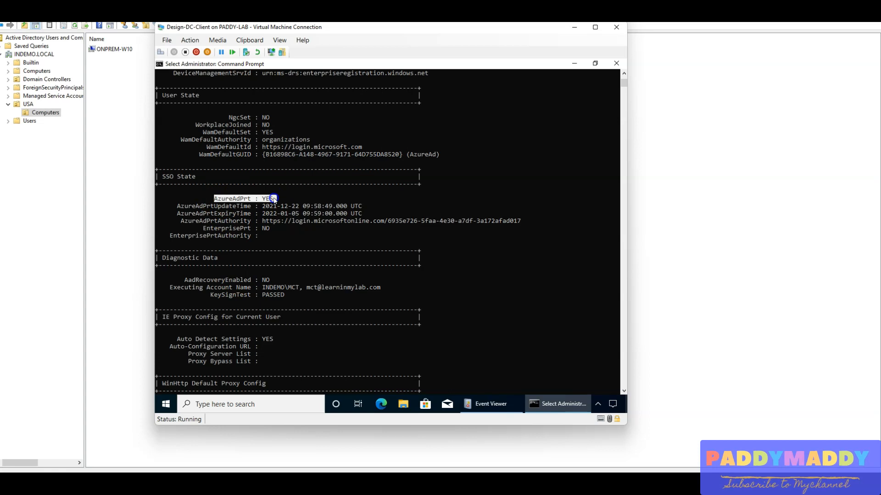
Review the Tenant Details section with its MDM URLs, then the remaining sections to the end of the output.
scroll(307, 273, "up", 8)
scroll(311, 273, "up", 1)
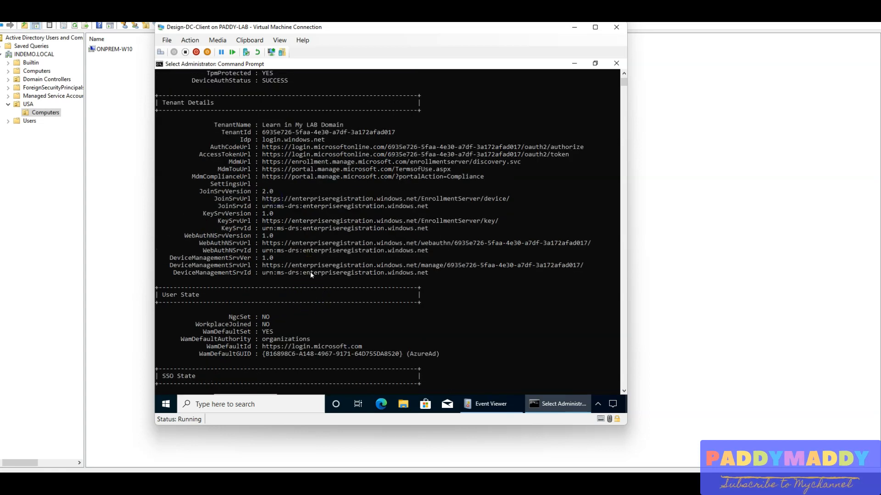
left_click_drag(243, 125, 338, 293)
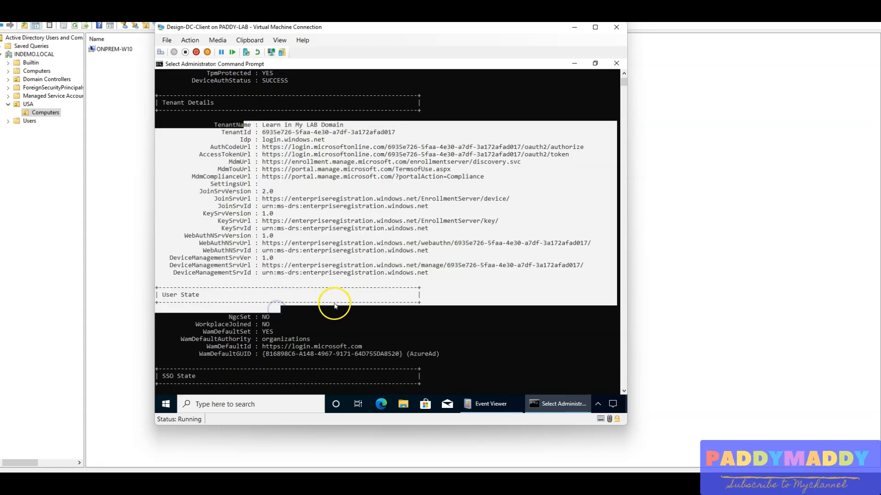
scroll(333, 281, "down", 4)
left_click_drag(230, 220, 277, 294)
scroll(314, 278, "down", 15)
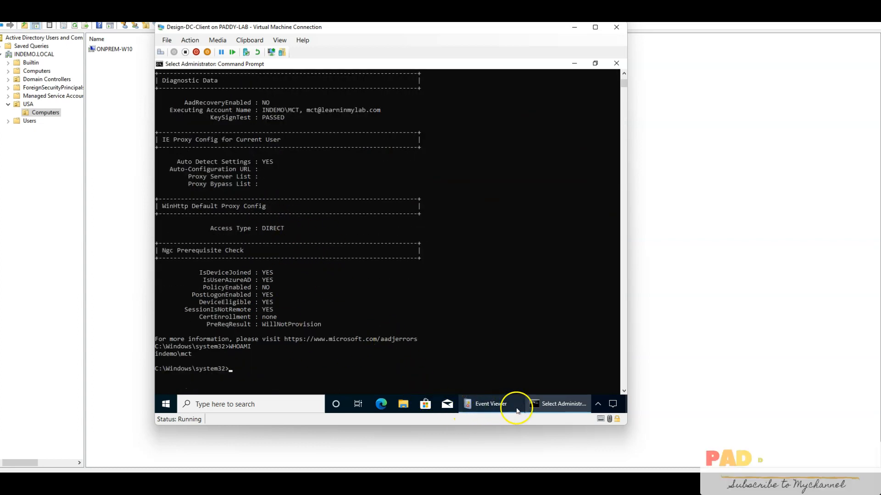
Open the Access work or school page in the client's Windows account settings.
left_click(166, 404)
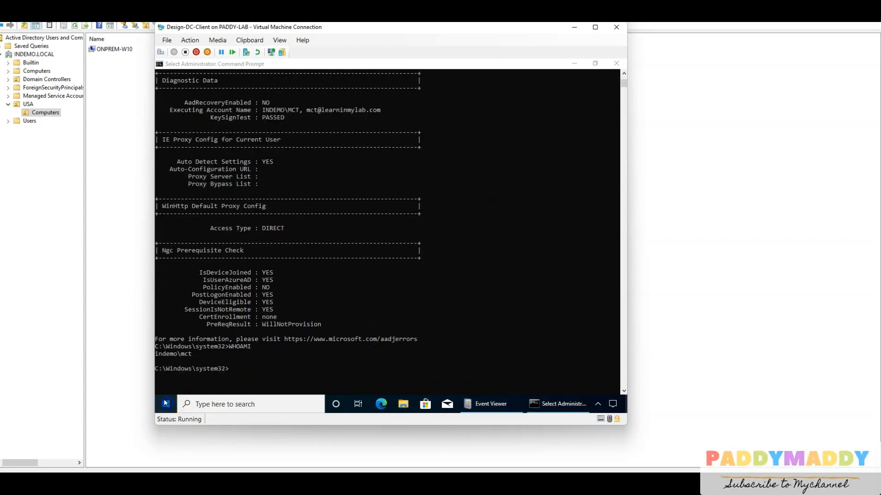
left_click(165, 361)
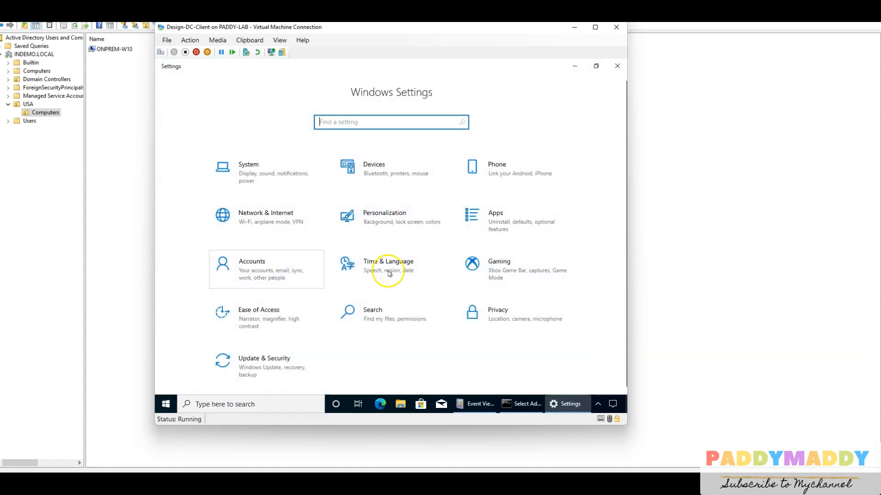
left_click(264, 263)
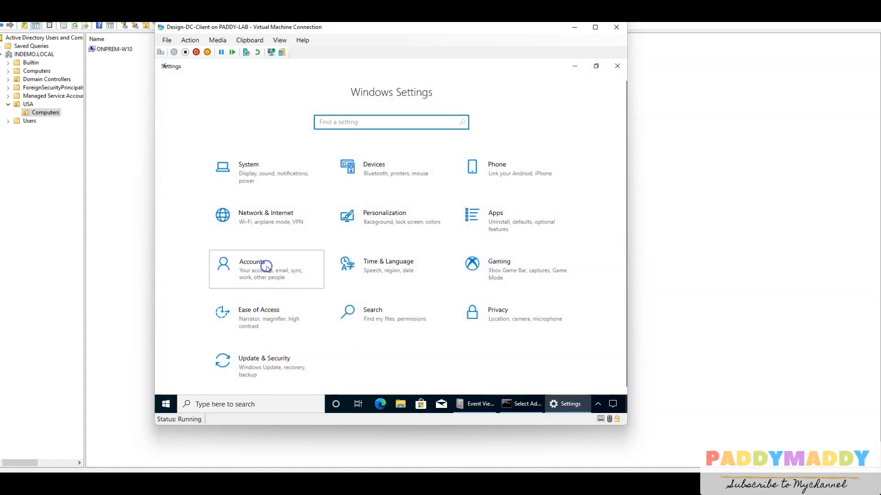
left_click(202, 230)
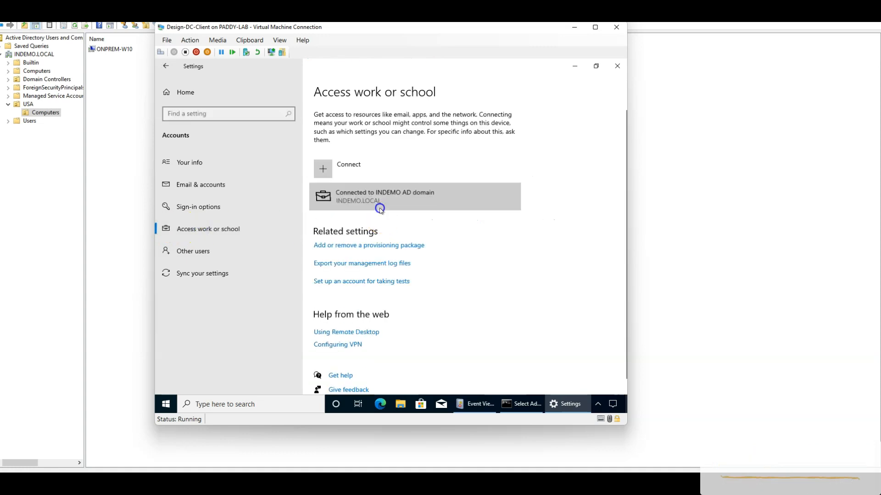
Open the info page of the INDEMO AD domain connection and review its managed policies and connection info.
left_click(379, 205)
left_click(445, 226)
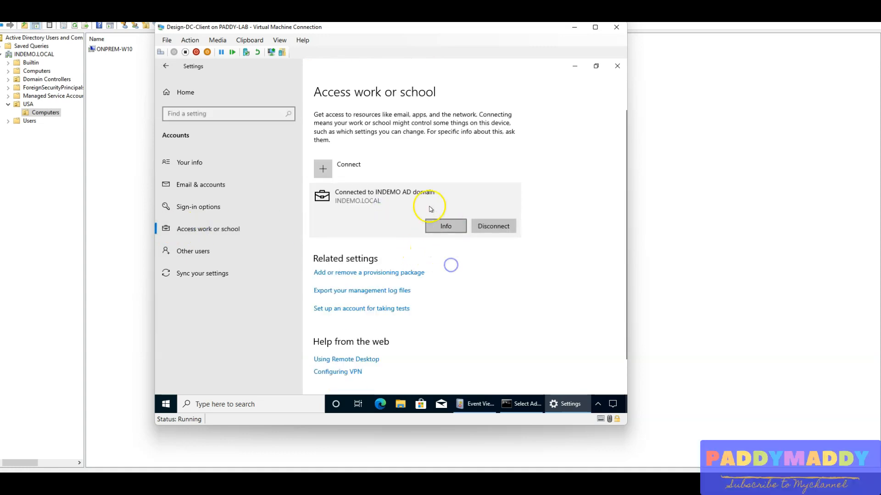
left_click(444, 226)
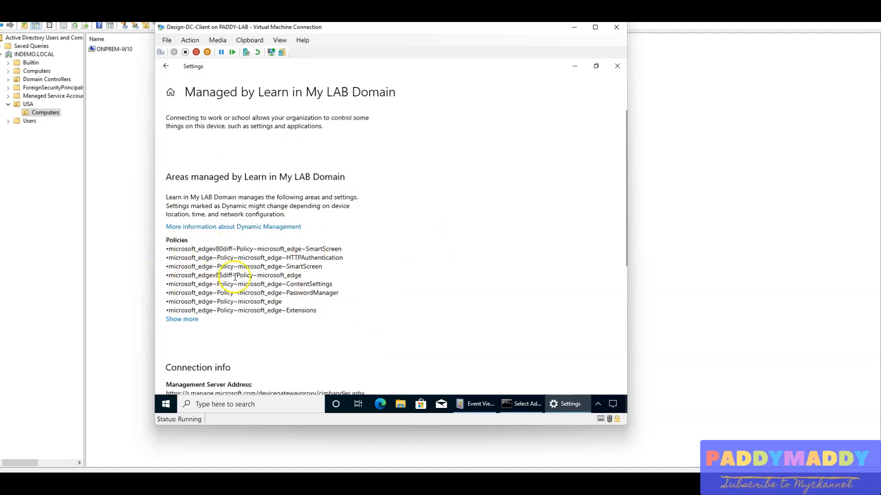
scroll(235, 278, "down", 5)
left_click(186, 287)
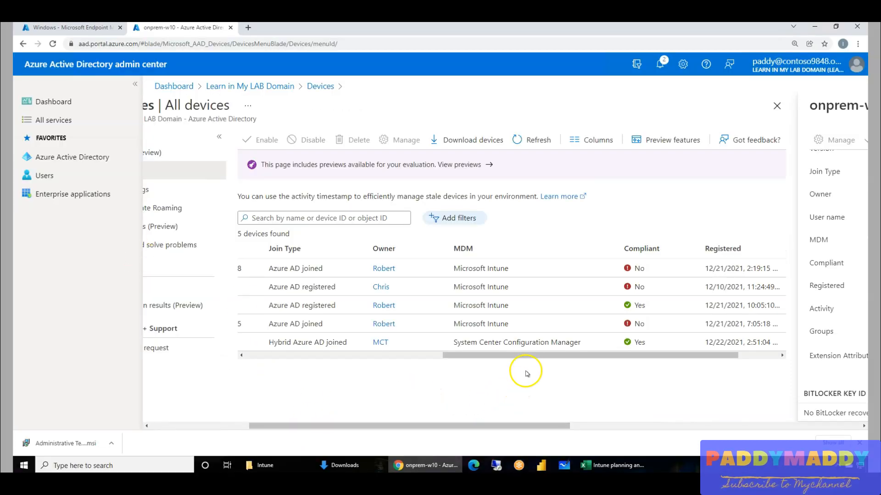
In the Azure Active Directory admin center, refresh the All devices list and check the onprem-w10 device's join type and MDM.
left_click_drag(517, 355, 250, 356)
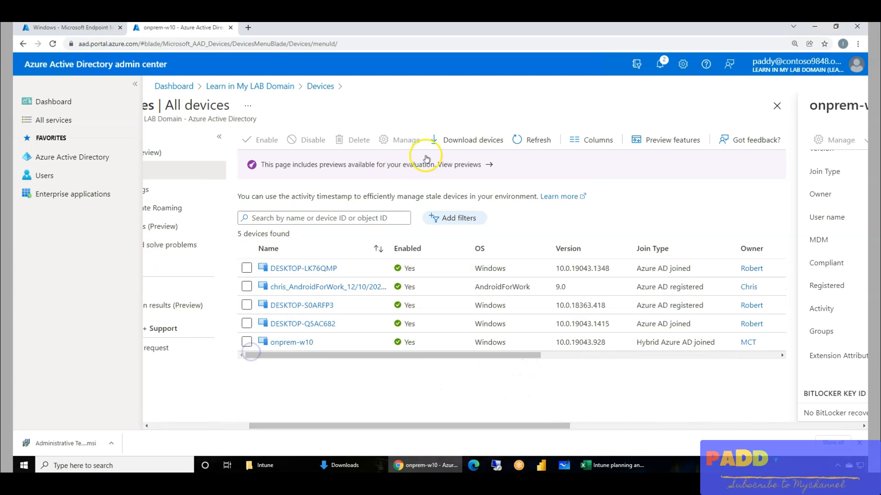
left_click(515, 138)
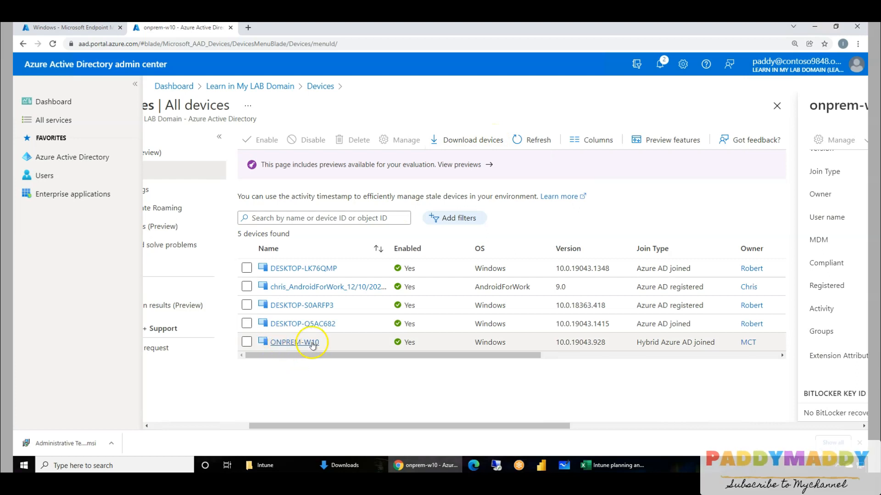
left_click_drag(296, 356, 260, 363)
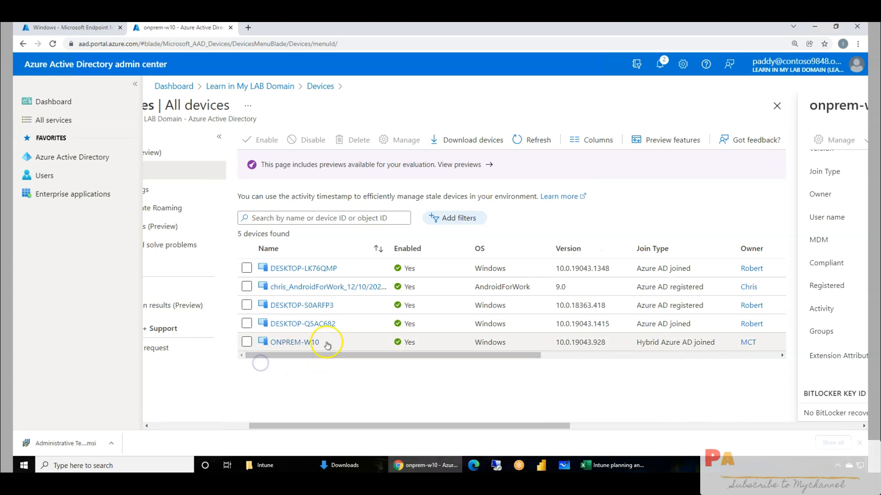
left_click_drag(413, 356, 520, 361)
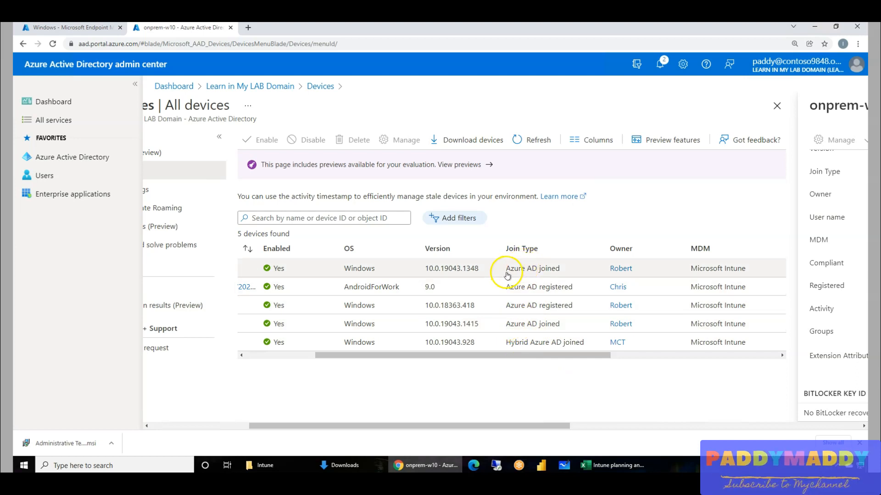
left_click(525, 270)
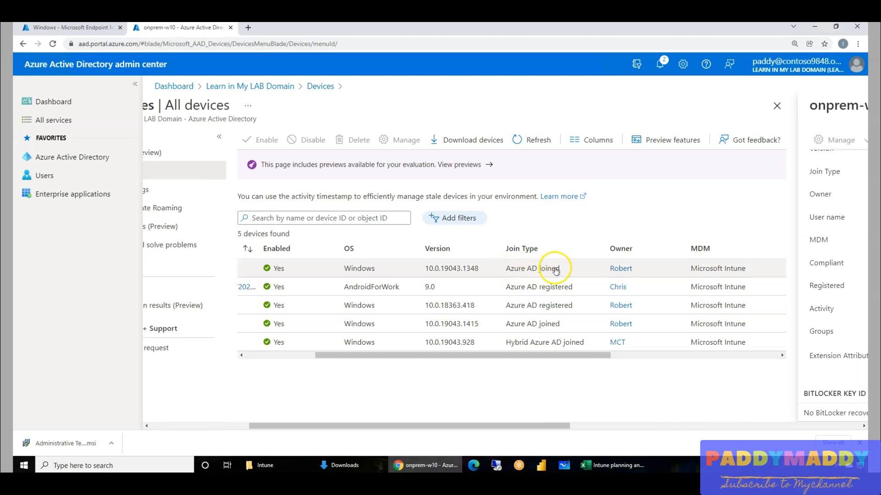
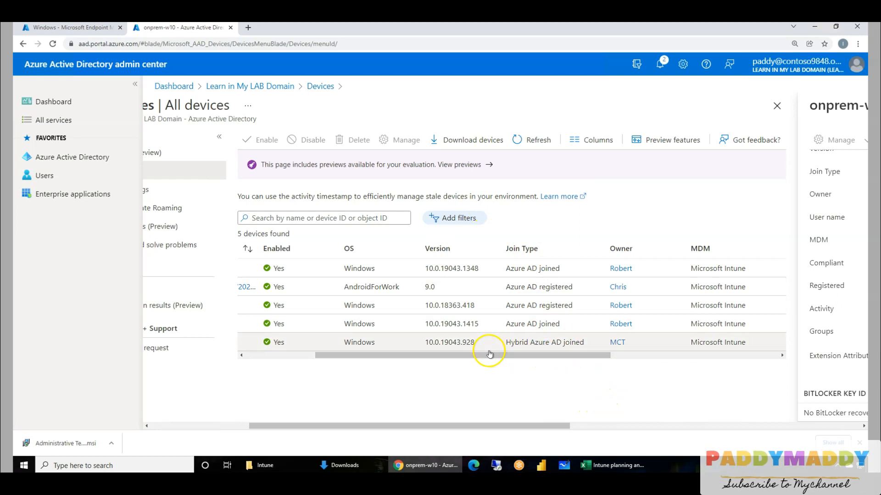
Check onprem-w10's compliance in the All devices list, and refresh Endpoint Manager's Windows devices list and open ONPREM-W10.
left_click_drag(450, 355, 590, 355)
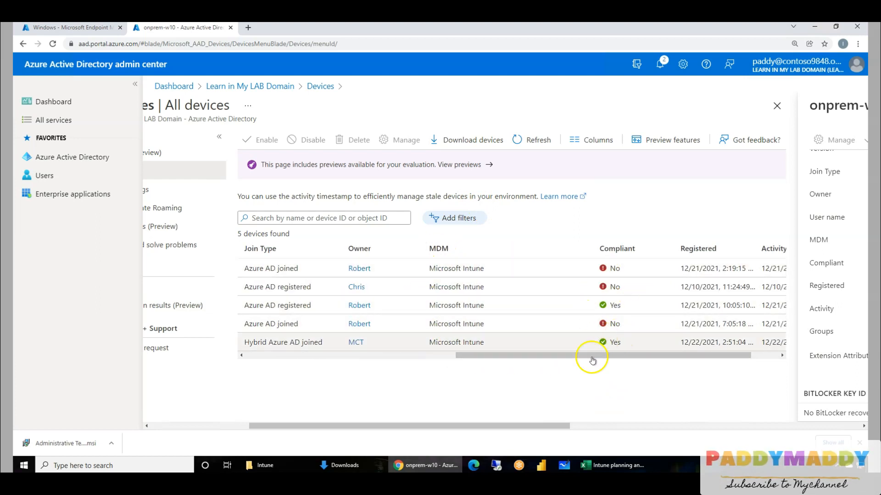
left_click(86, 28)
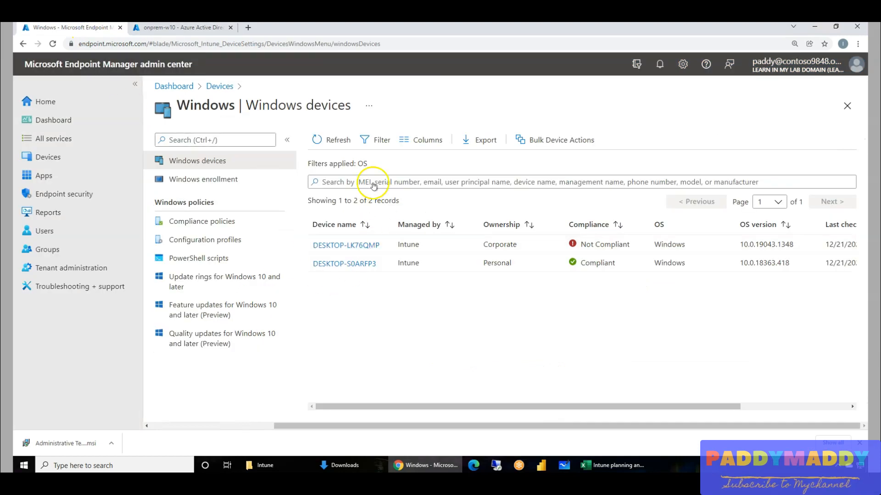
left_click(323, 140)
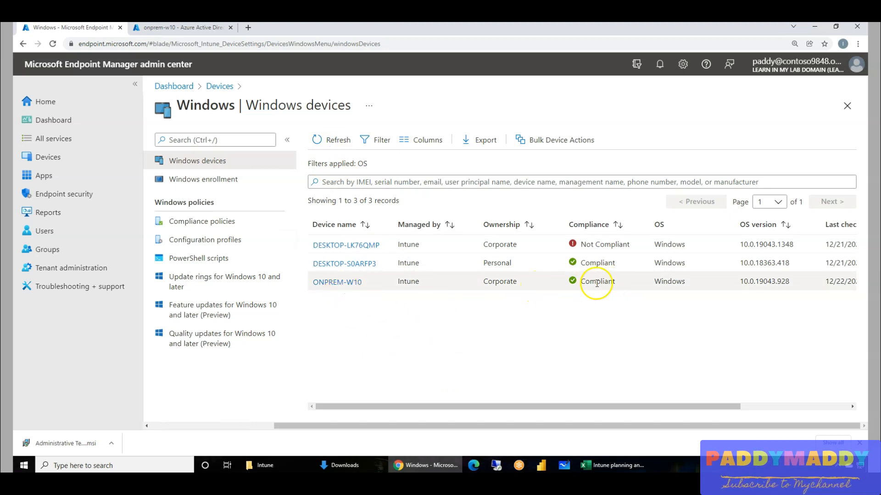
left_click(344, 283)
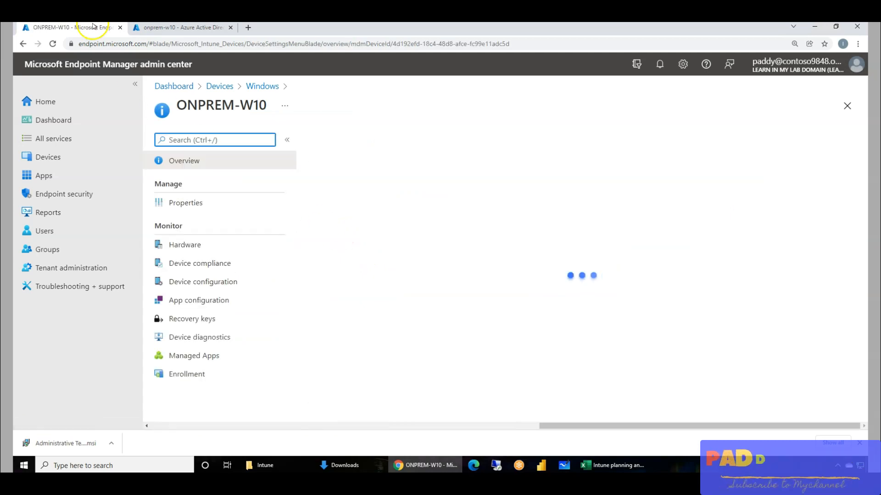
Switch to the Intune planning workbook in Excel and review the Hybrid AD join entry on the Hybrid AD join sheet.
left_click(612, 466)
left_click(83, 188)
left_click(156, 186)
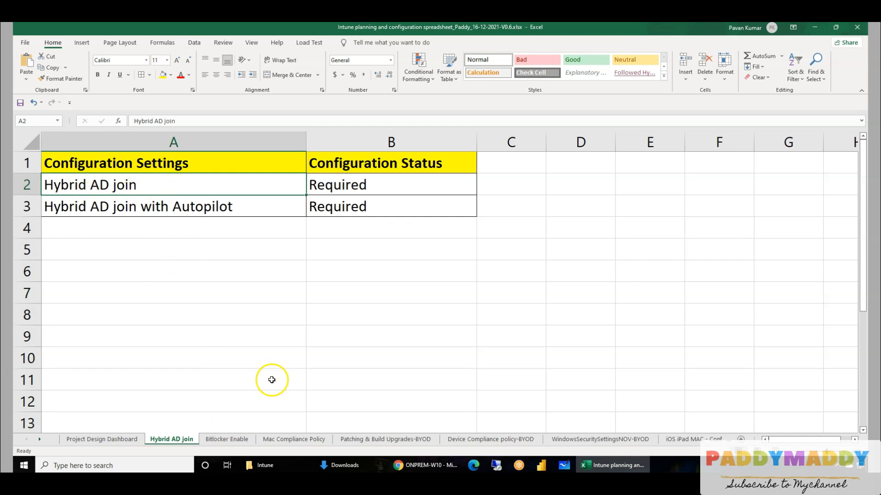
left_click(256, 354)
left_click(98, 185)
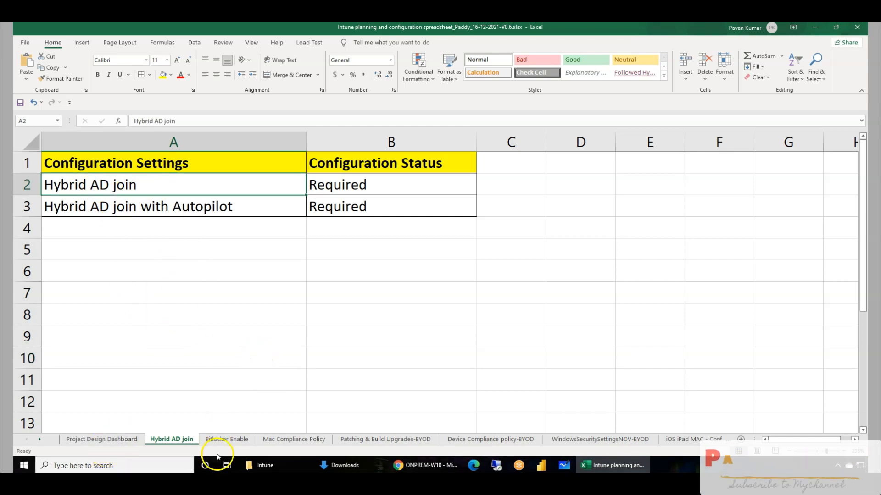
left_click(151, 263)
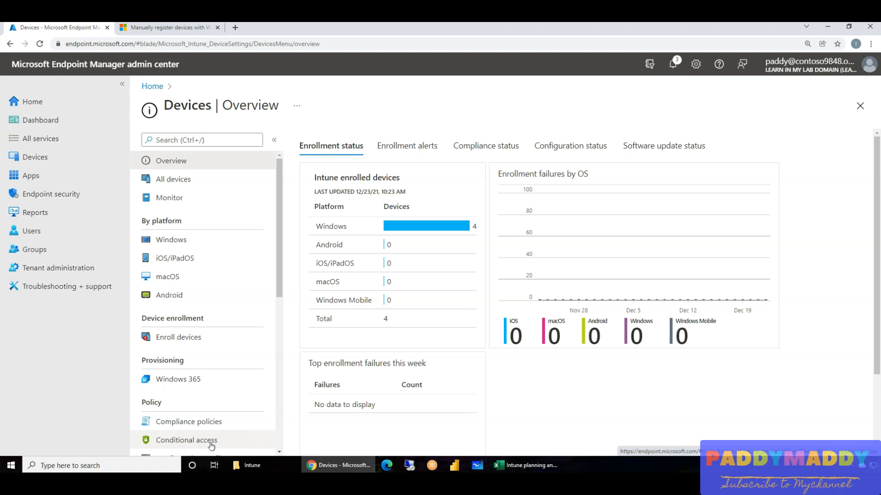
In Endpoint Manager's Windows enrollment settings, open Intune Connector for Active Directory and start adding a connector.
left_click(179, 246)
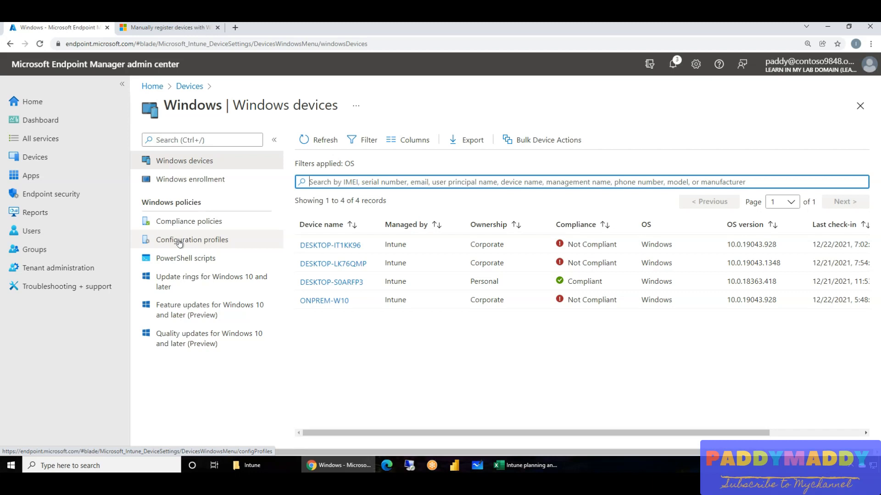
left_click(195, 177)
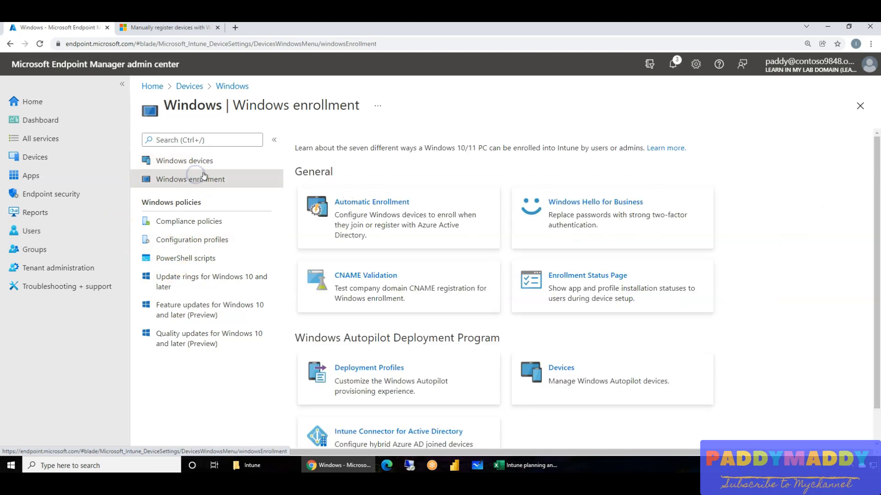
scroll(541, 409, "down", 1)
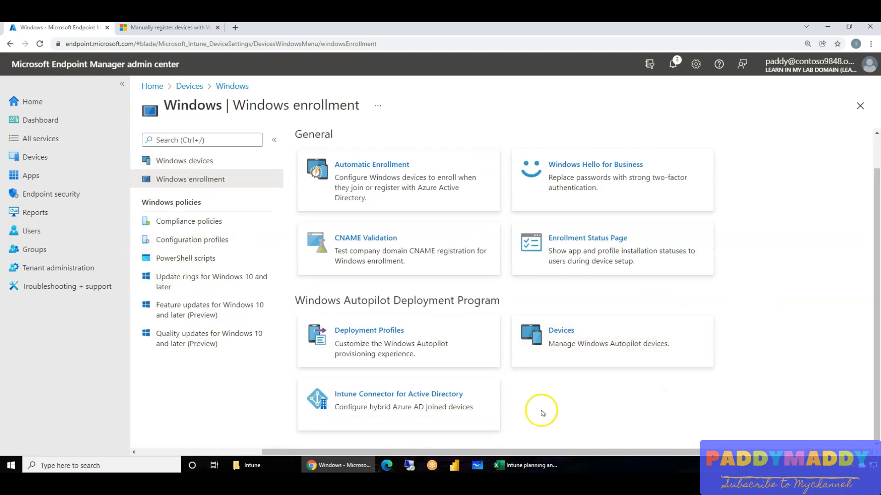
left_click(368, 398)
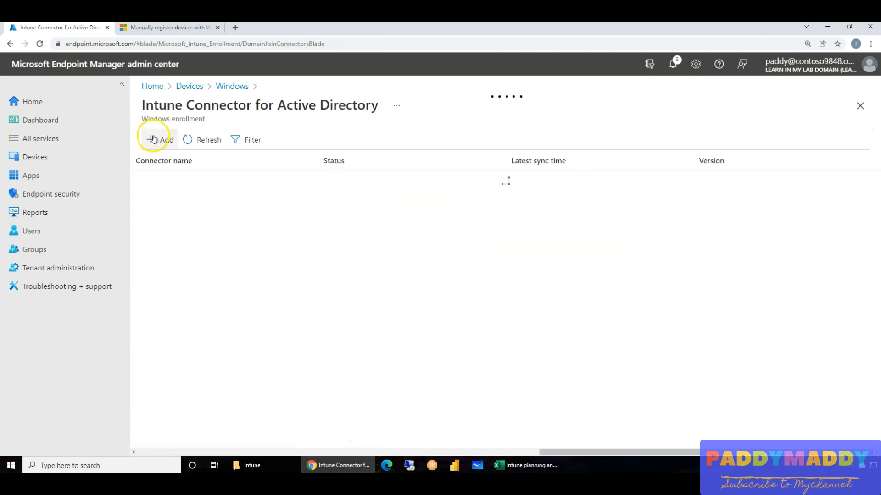
left_click(155, 139)
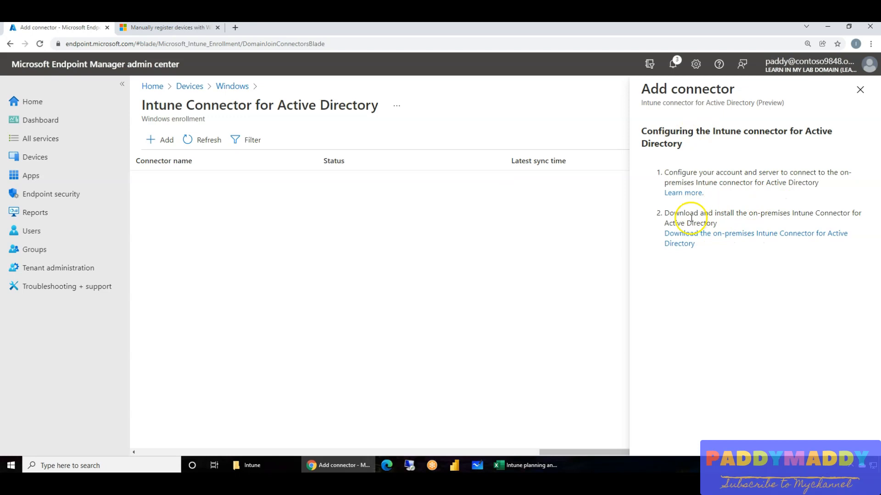
Copy the link address for downloading the on-premises Intune Connector for Active Directory.
left_click(698, 235)
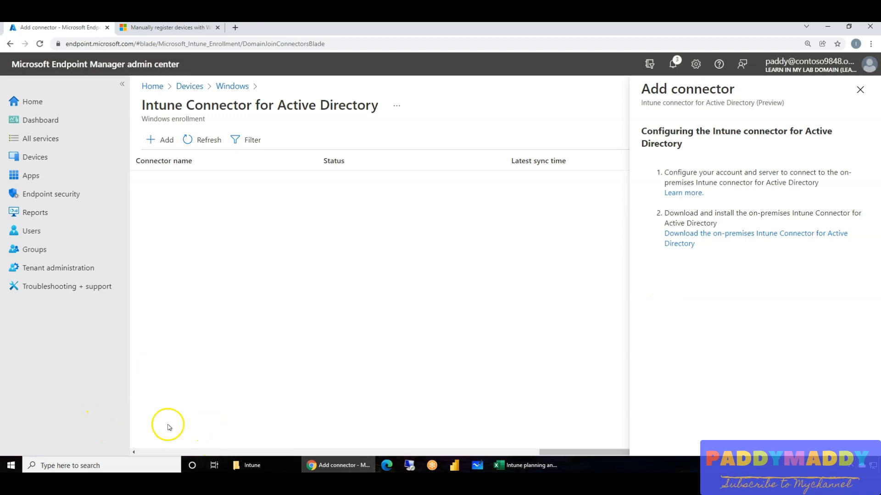
right_click(706, 233)
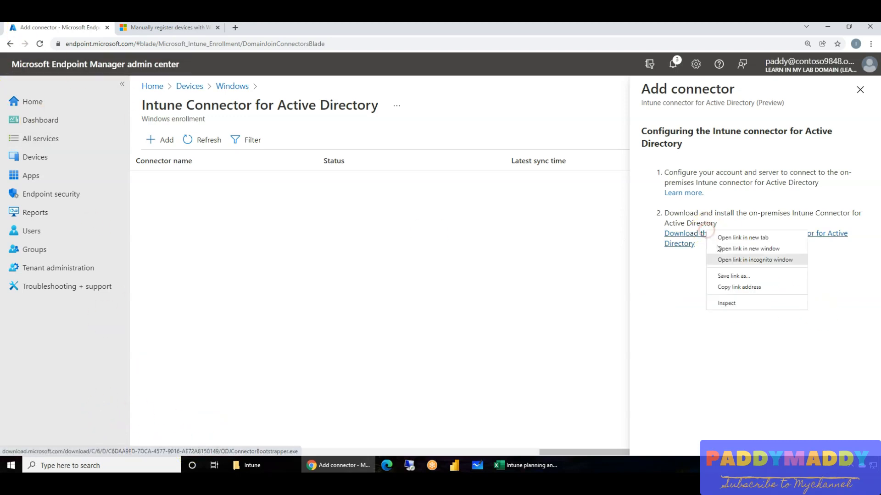
left_click(739, 287)
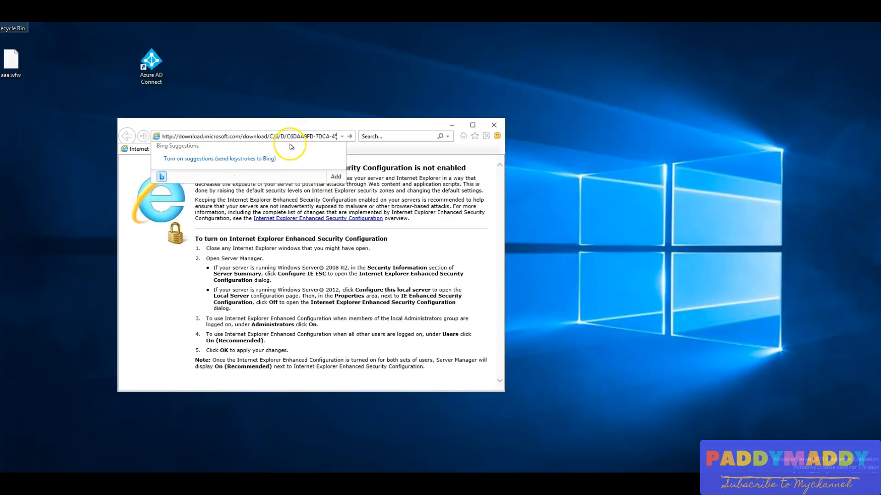
On the server, load the copied link in Internet Explorer, download ODJConnectorBootstrapper and open its download folder.
left_click(328, 126)
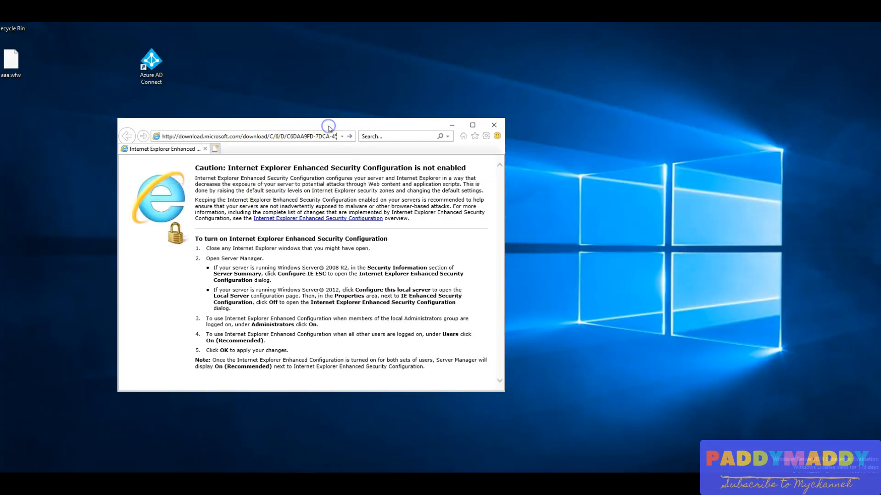
left_click(473, 125)
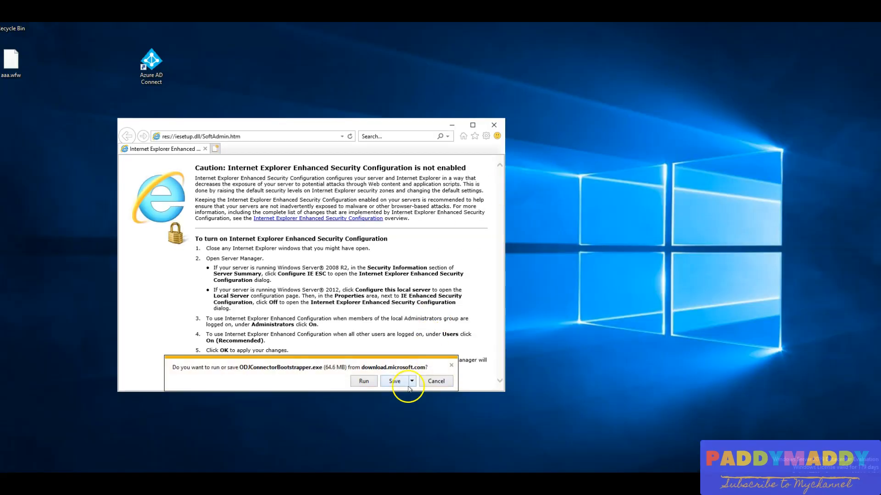
left_click(394, 381)
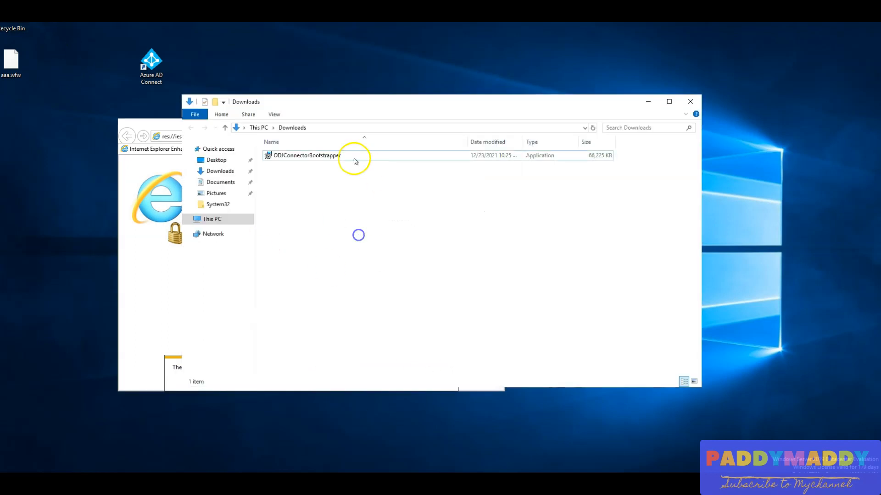
Run ODJConnectorBootstrapper, agree to the license terms and install the Intune Connector for Active Directory.
left_click(296, 157)
double_click(295, 157)
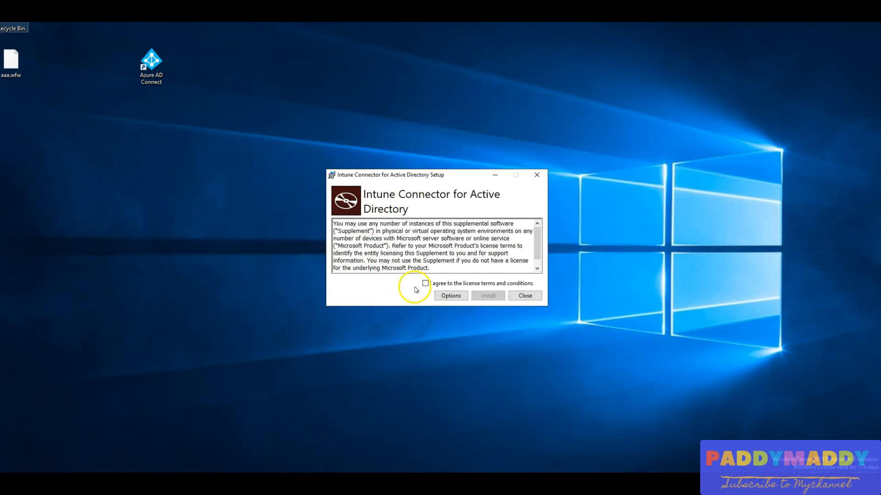
left_click(429, 284)
left_click(489, 296)
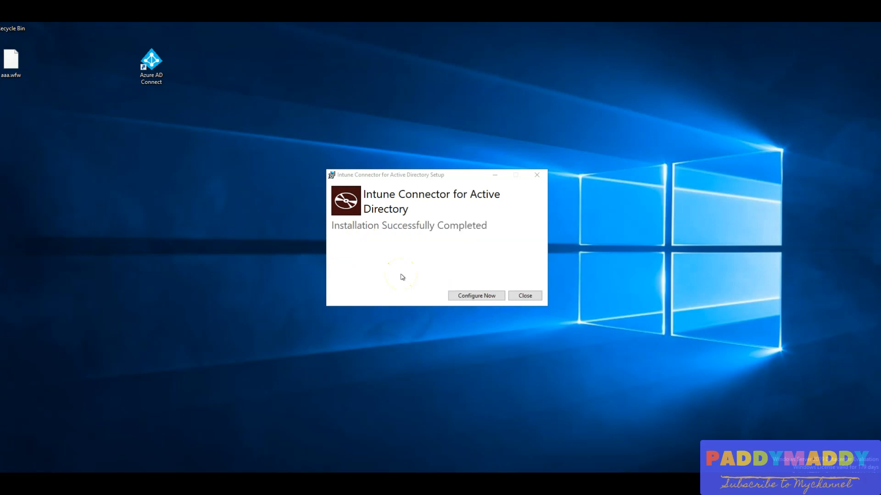
Open the Windows Services console on the server with services.msc.
left_click(449, 294)
key("super+r")
type("s")
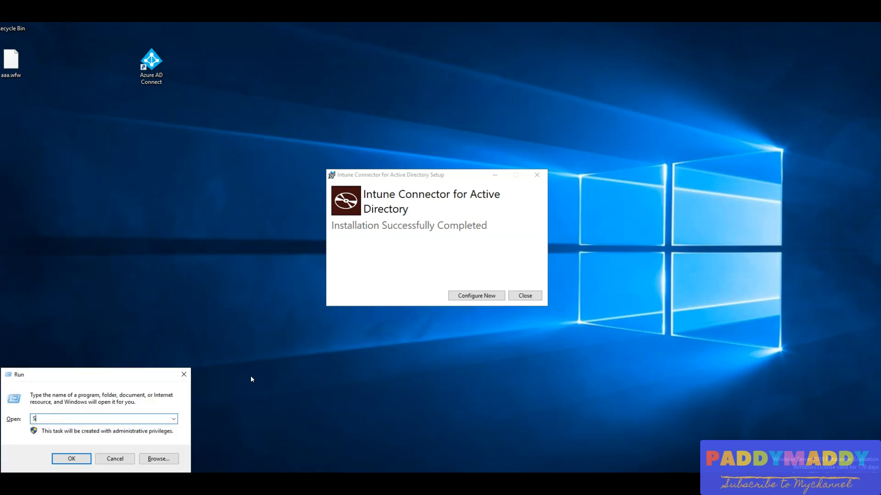
type("ERVICES.MSC")
key("Return")
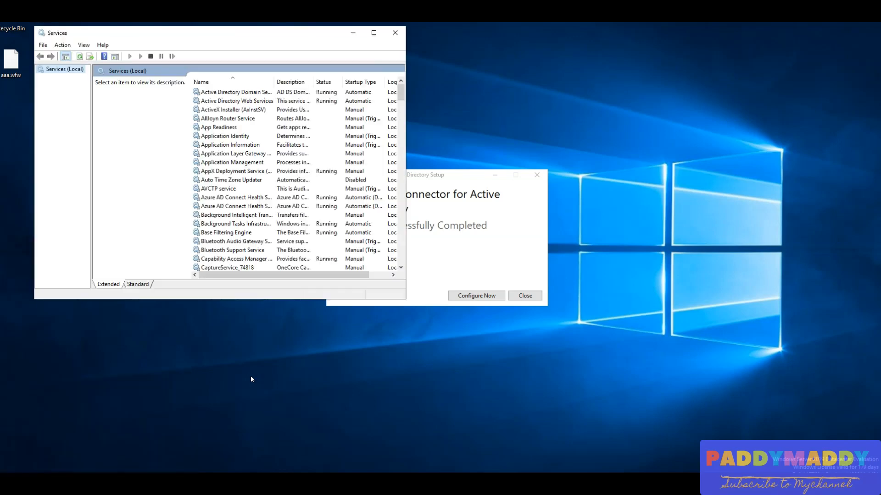
Find and select the Intune ODJConnector Service in the services list, moving the setup window clear of it.
left_click(237, 180)
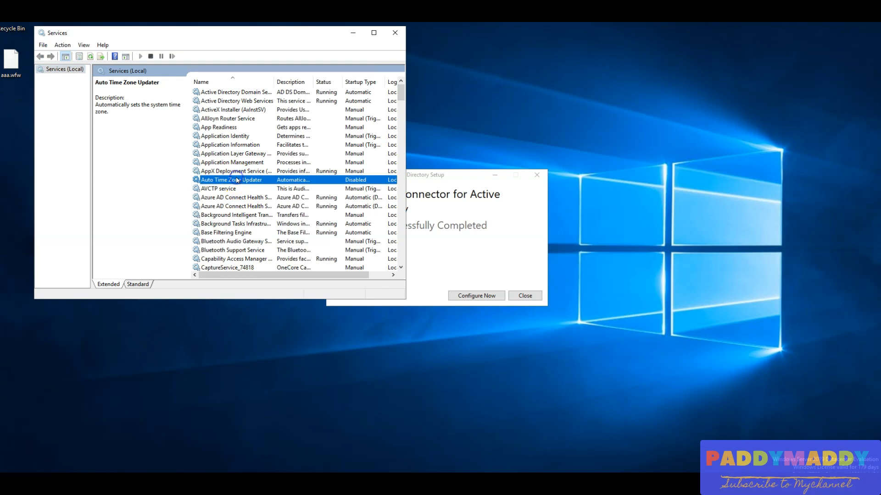
left_click_drag(423, 178, 564, 192)
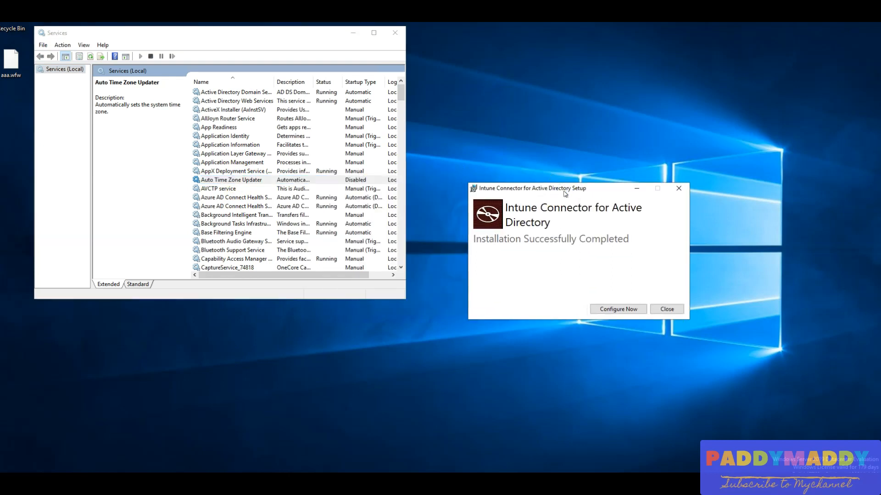
left_click(304, 198)
type("in")
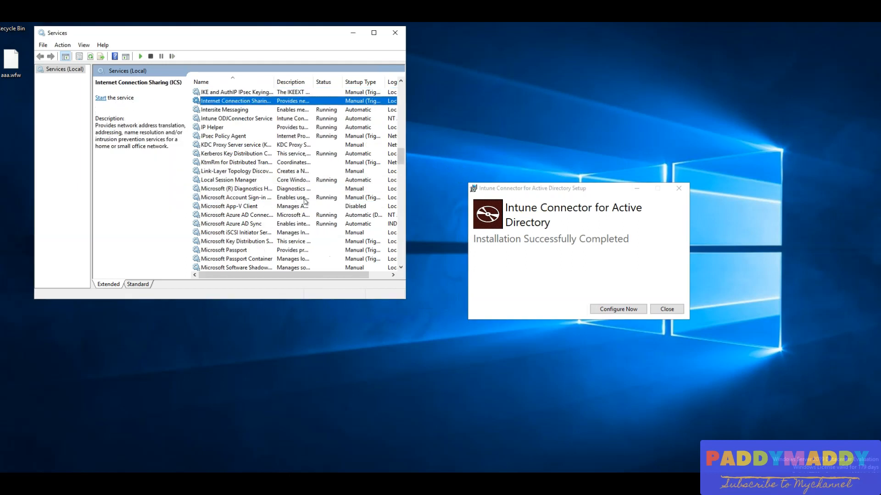
type("tu")
left_click(232, 102)
left_click(233, 120)
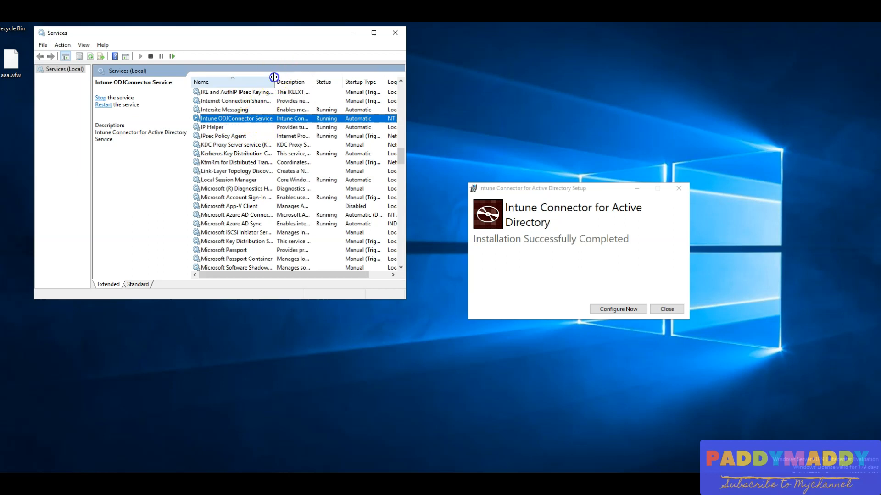
Widen the Name column, review the Intune ODJConnector Service's properties and executable path, and close the Services console.
left_click_drag(274, 77, 319, 78)
double_click(247, 119)
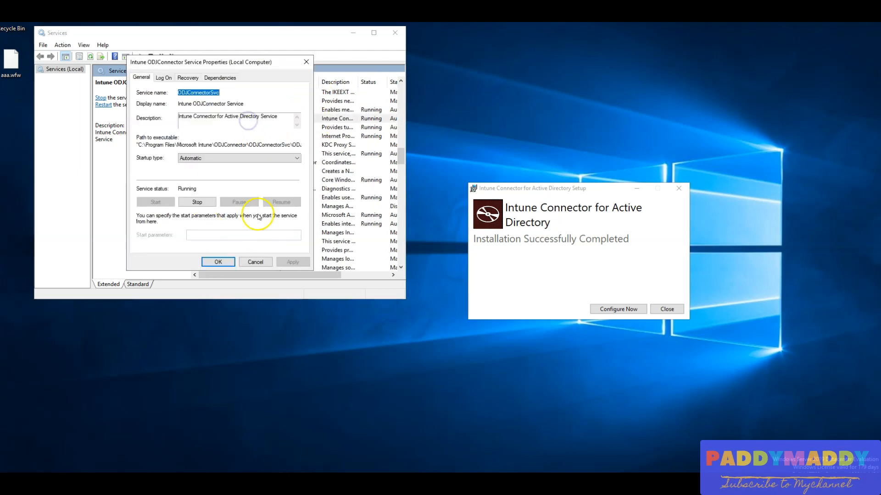
left_click_drag(141, 145, 305, 145)
left_click(252, 262)
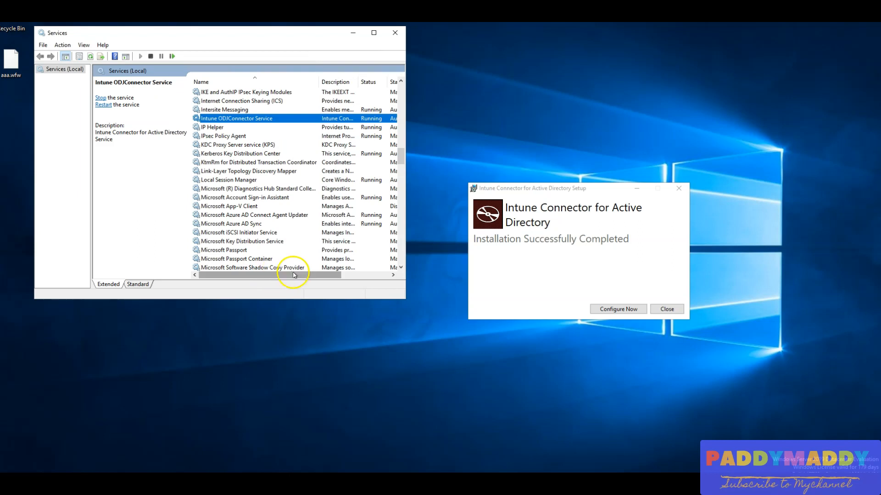
left_click(395, 32)
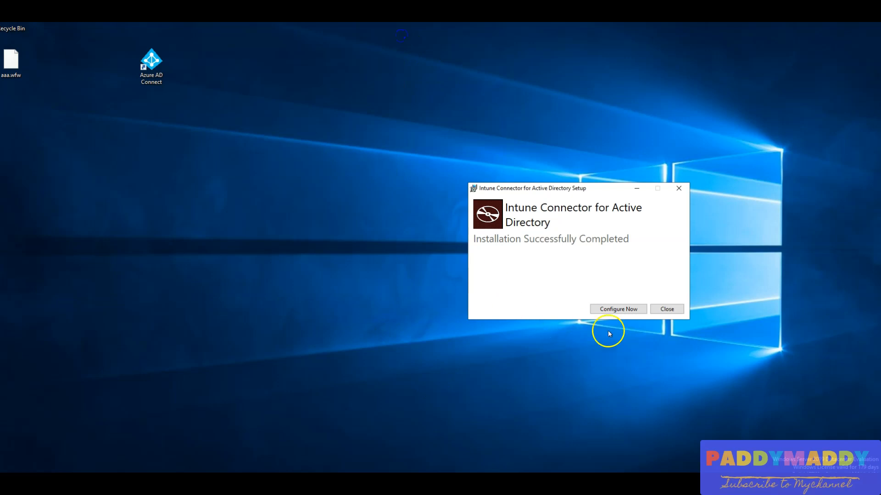
Launch the installed Intune connector's configuration to open its enrollment window.
left_click(620, 309)
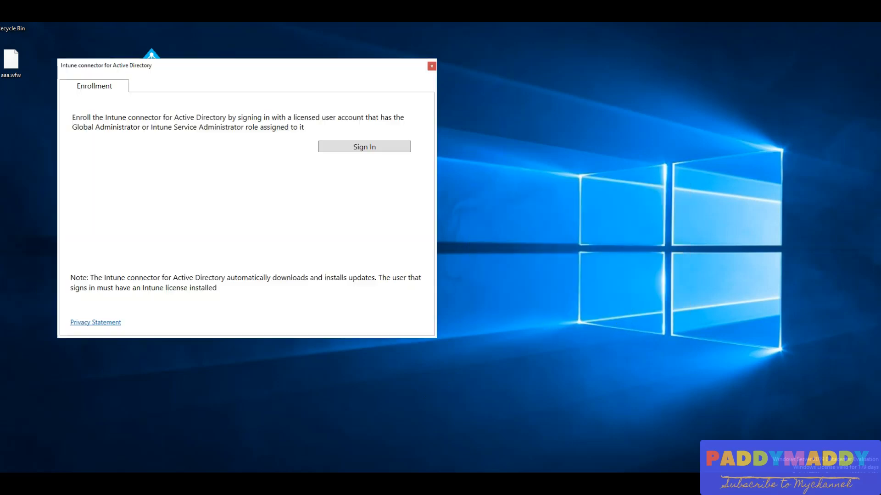
key("alt+Tab")
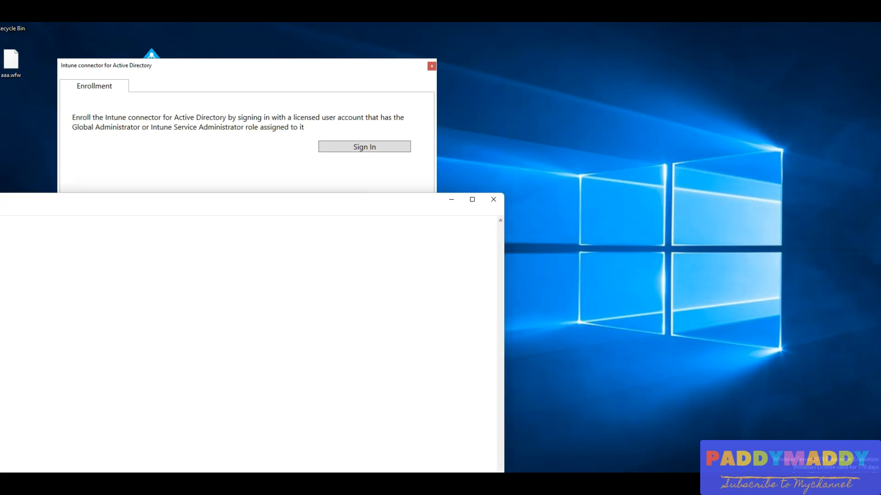
left_click_drag(280, 201, 0, 152)
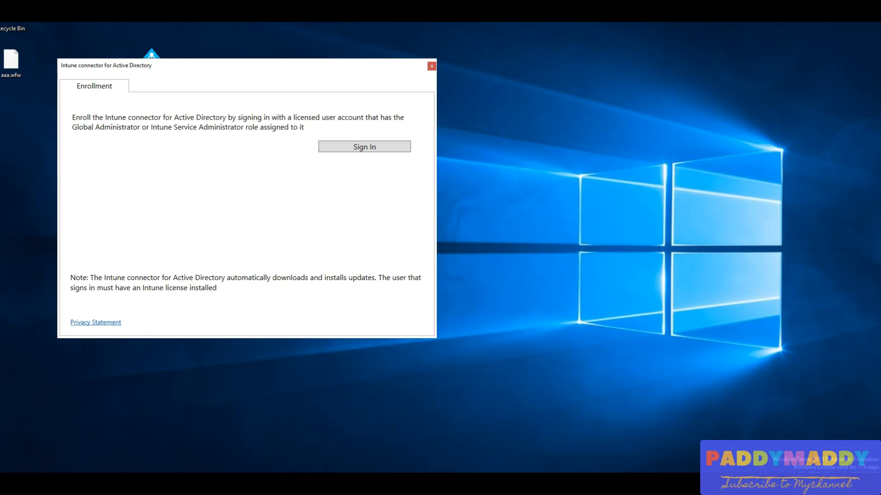
Sign in to the Intune connector with the administrator account by entering its password, and decline to save the password.
left_click(393, 147)
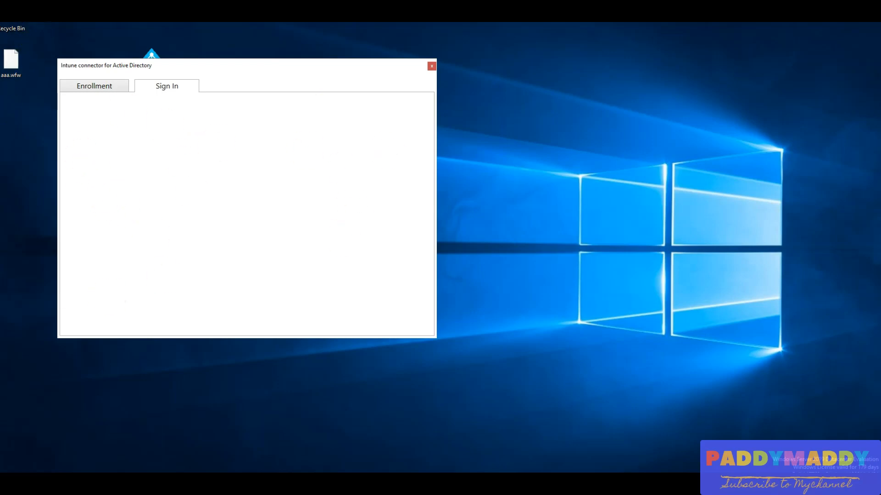
left_click(262, 247)
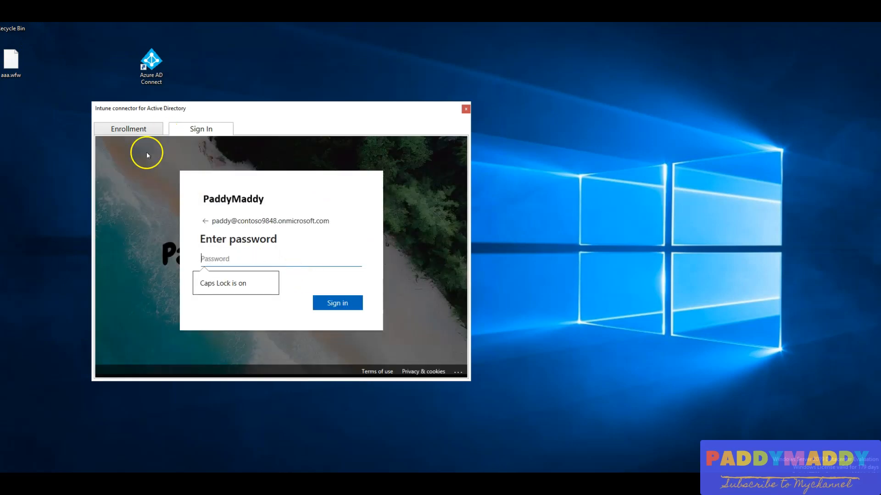
left_click(216, 254)
key("ctrl+v")
left_click(335, 303)
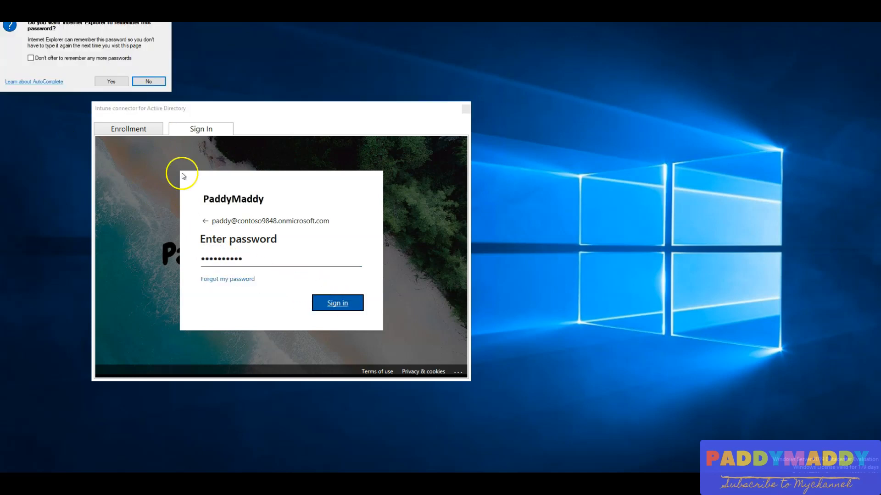
left_click(148, 81)
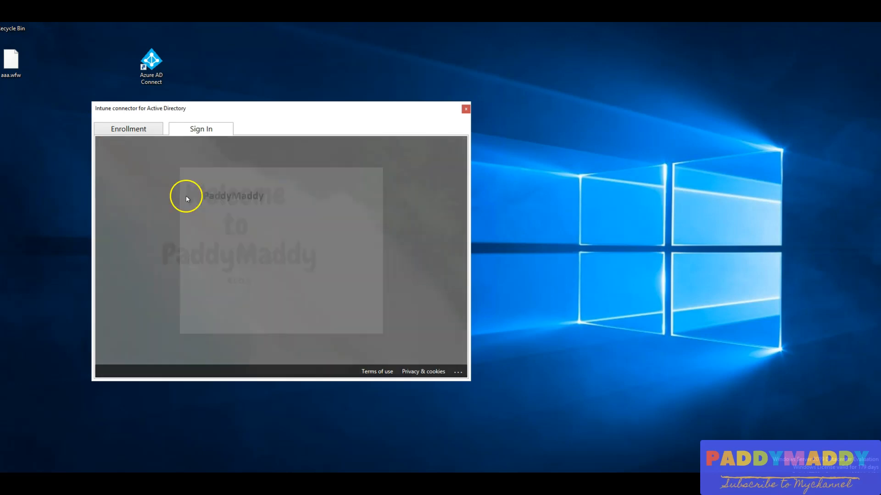
left_click(248, 283)
left_click(333, 312)
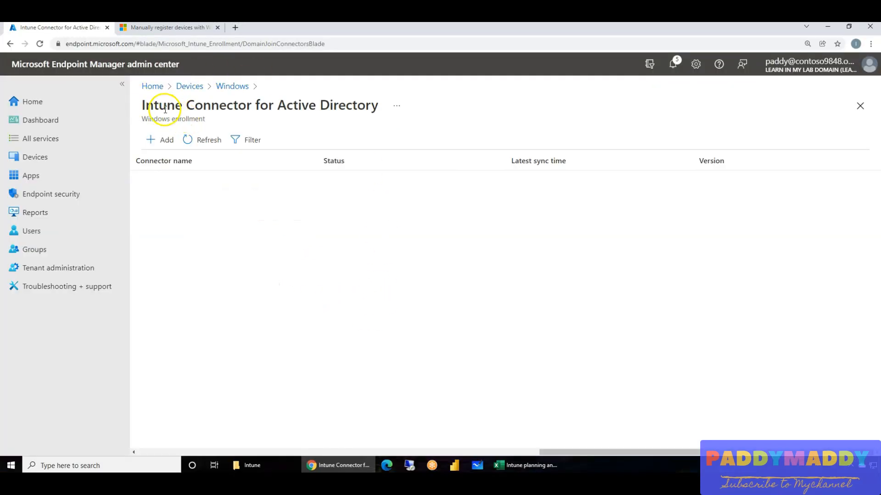
Check the Intune Connector for Active Directory page in the admin center, and close the enrolled connector's window on the server.
left_click_drag(352, 108, 256, 101)
left_click(247, 217)
left_click(259, 244)
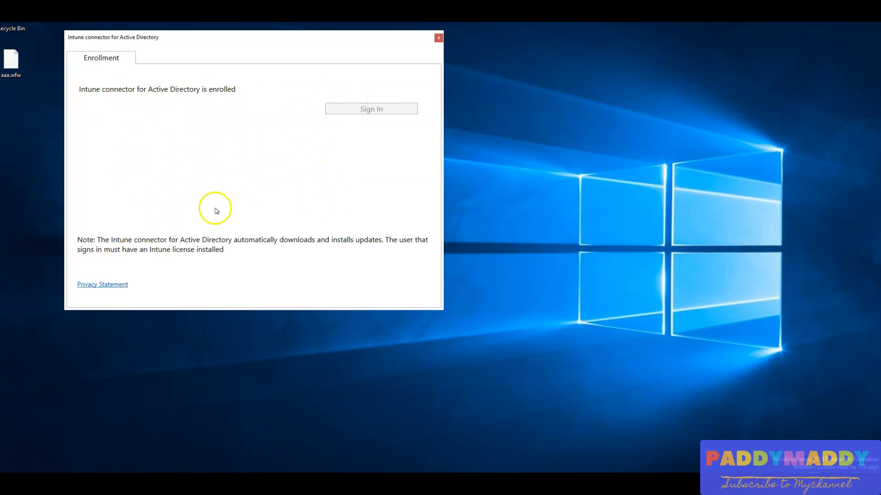
left_click(514, 305)
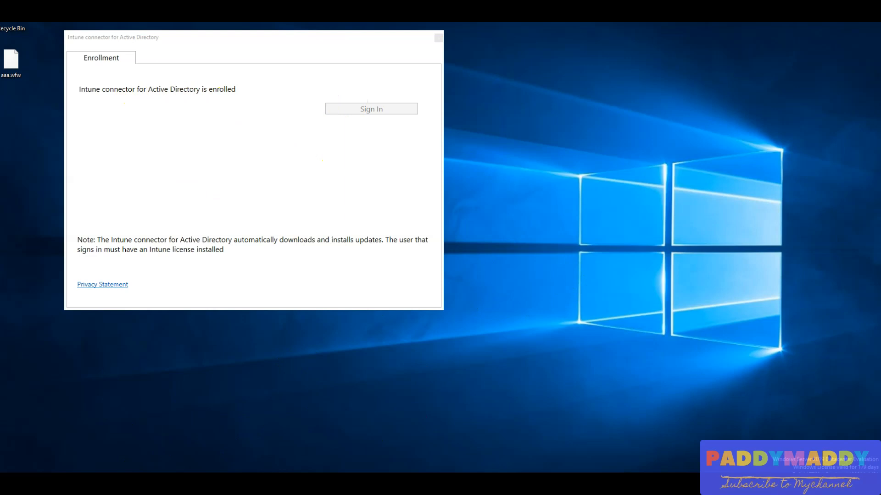
left_click(118, 483)
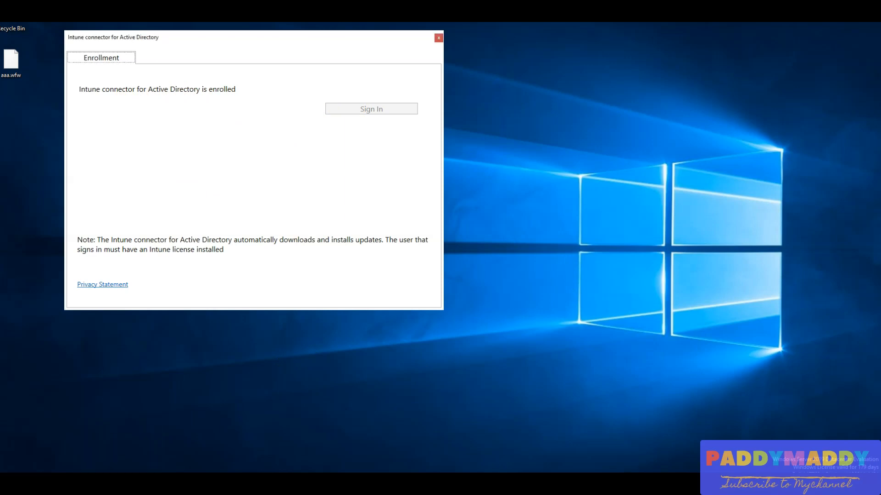
left_click(439, 38)
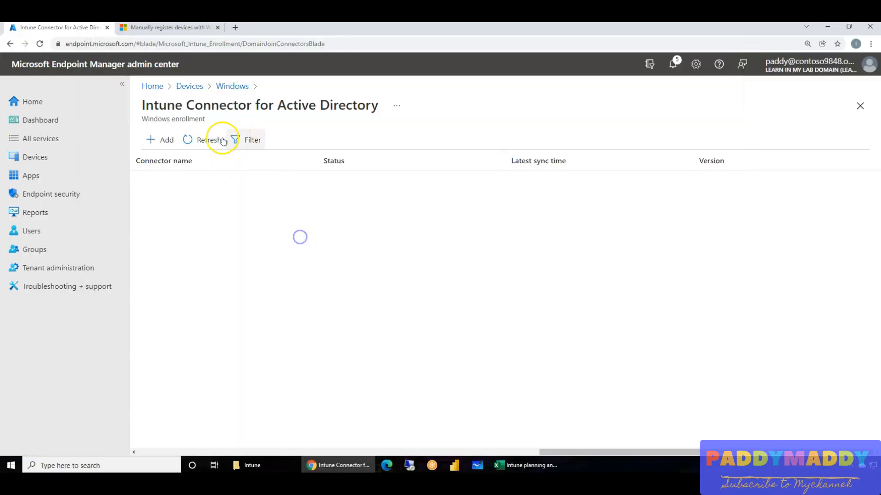
Refresh the Intune Connector for Active Directory list in the admin center and reload the page to check the connector's status.
left_click(205, 140)
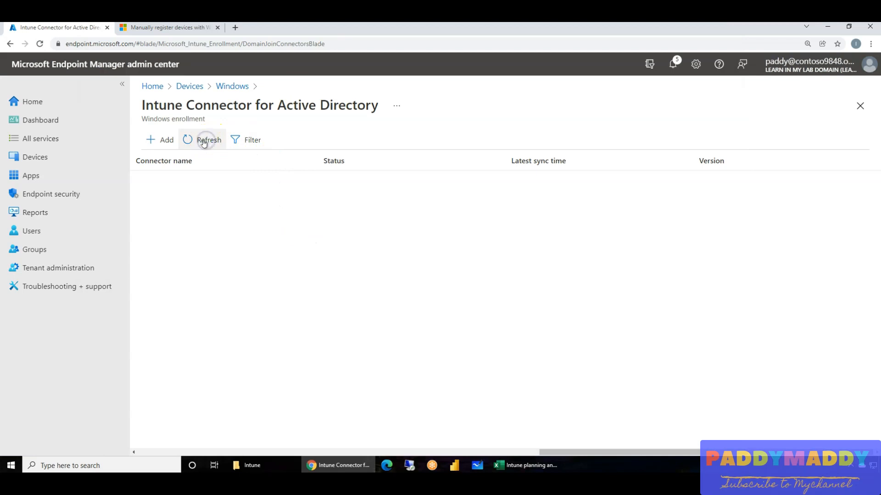
left_click(39, 44)
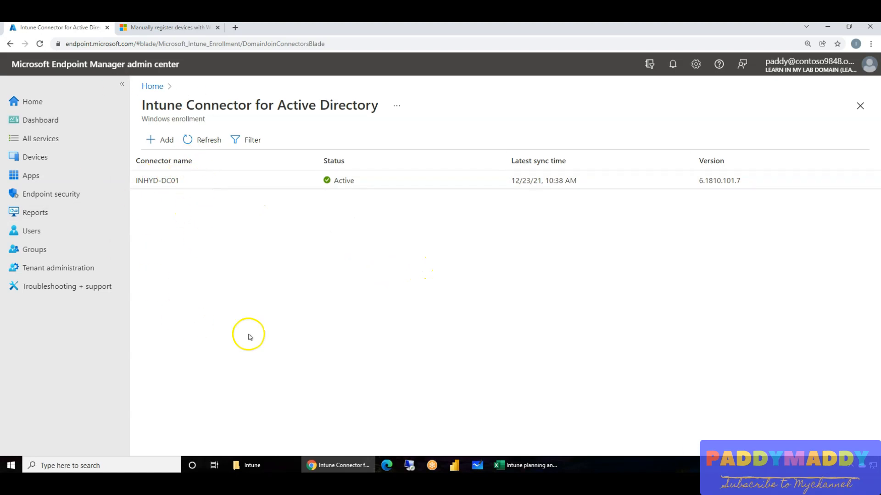
left_click(201, 138)
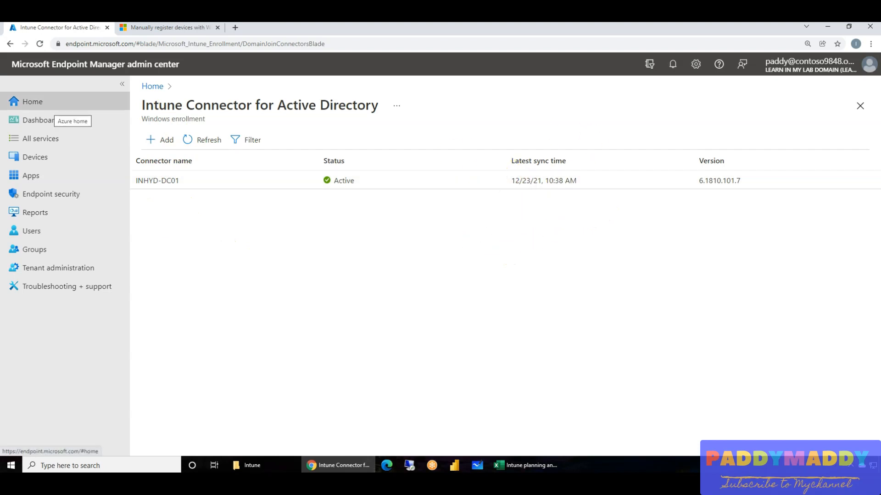
Switch to the Design-DC virtual machine at full screen, and open Active Directory Users and Computers maximized with dsa.msc.
key("alt+Tab")
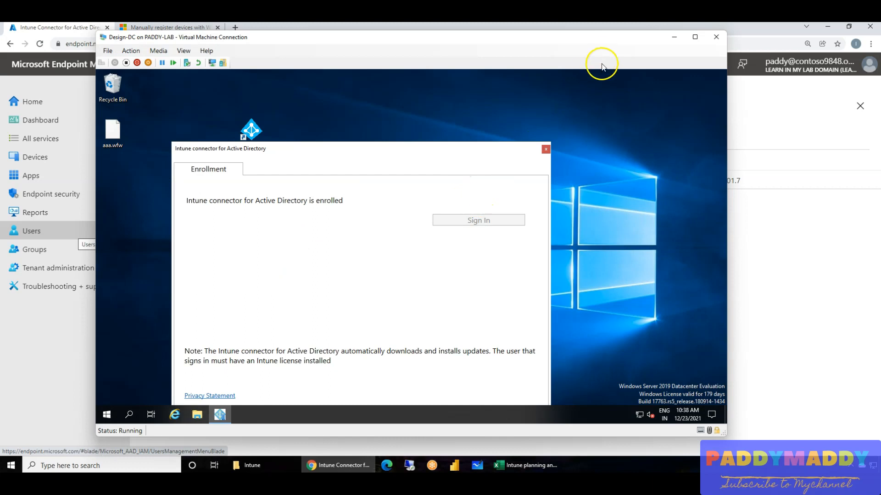
double_click(602, 42)
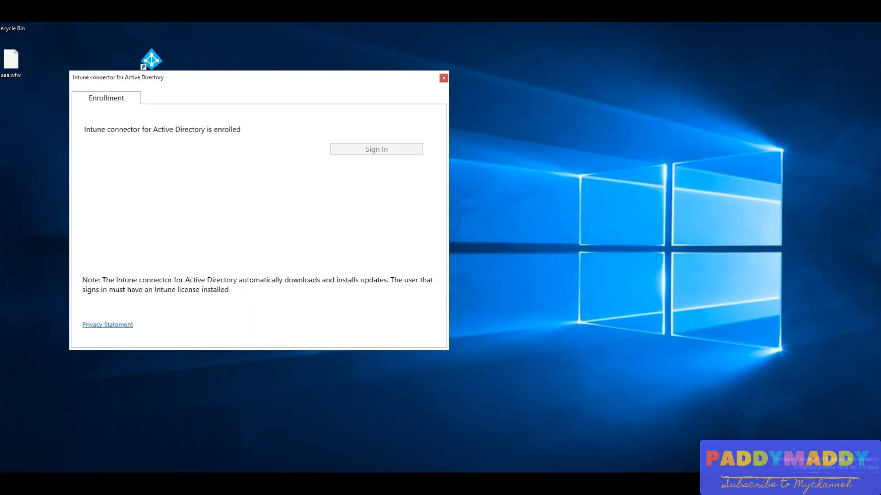
right_click(12, 464)
left_click(28, 439)
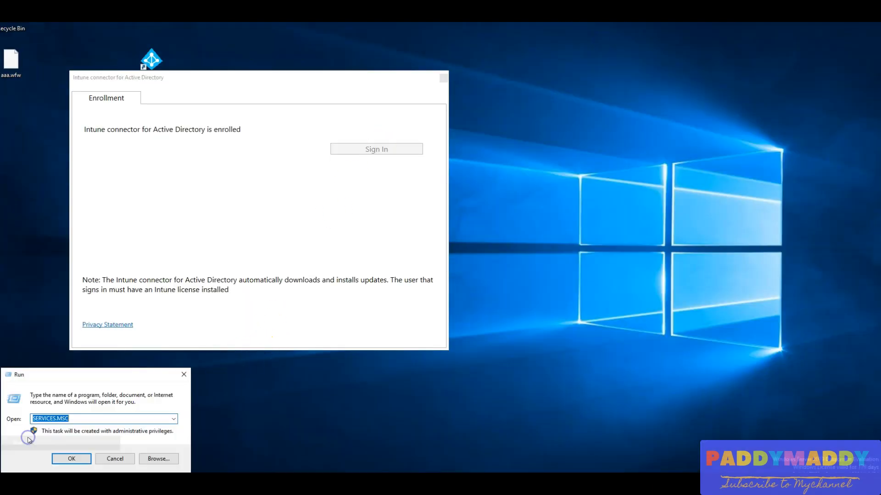
type("services.msc")
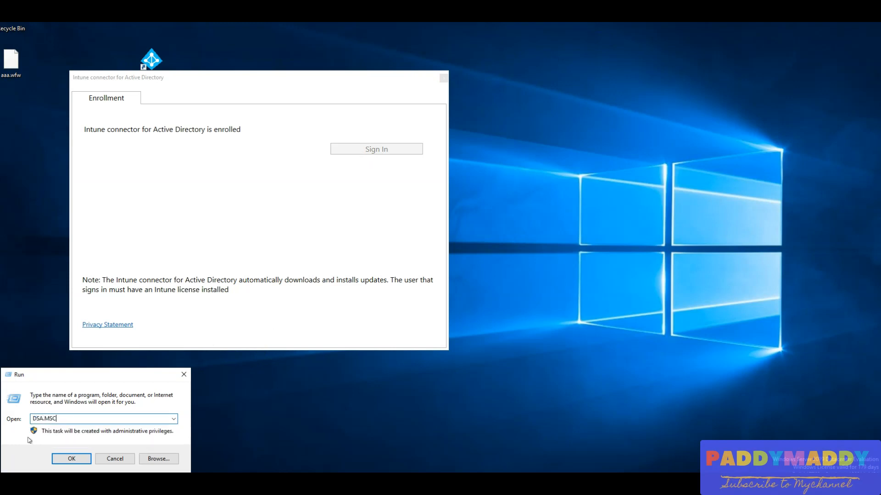
key("Return")
left_click(352, 44)
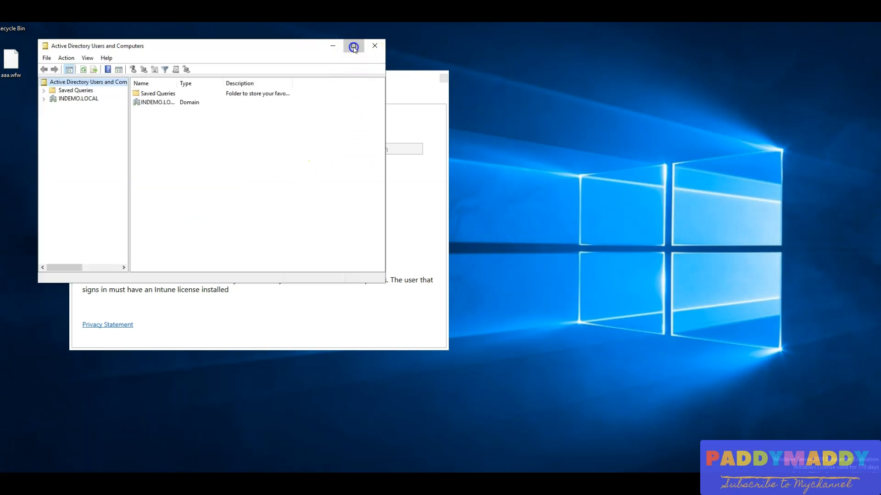
Expand the INDEMO.LOCAL domain and its USA organizational unit, moving the connector window clear of the tree.
double_click(8, 55)
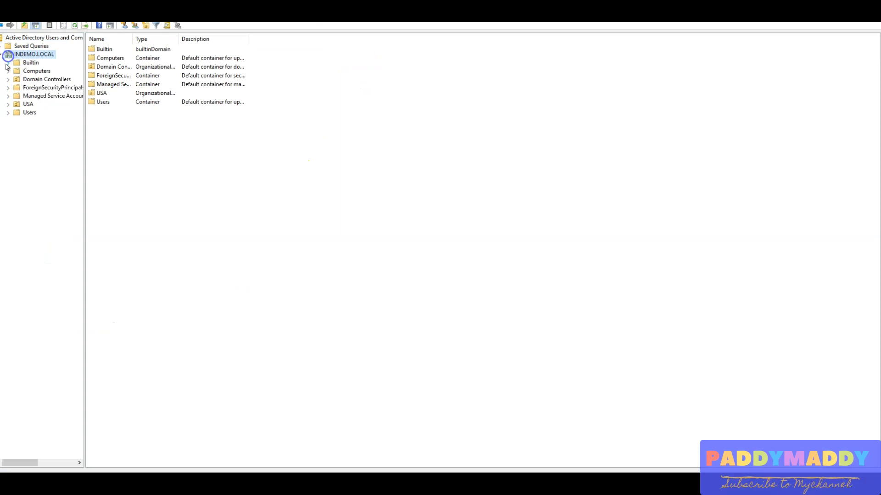
left_click(7, 104)
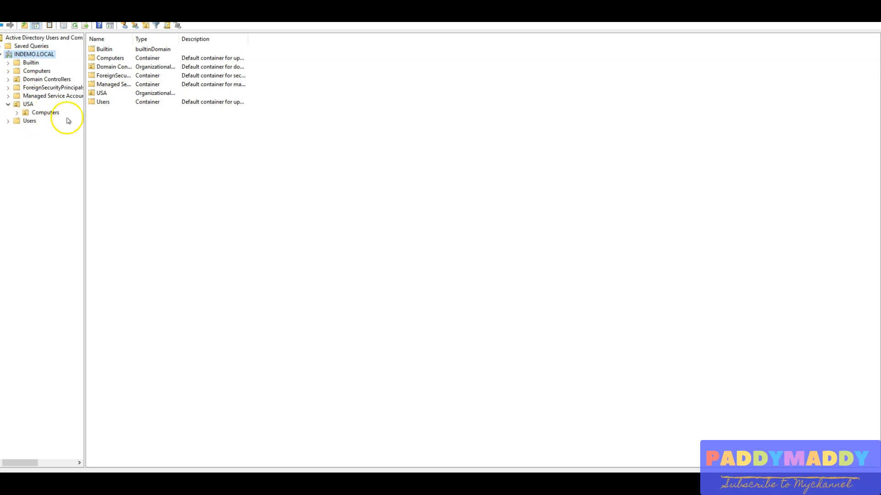
left_click_drag(212, 95, 370, 88)
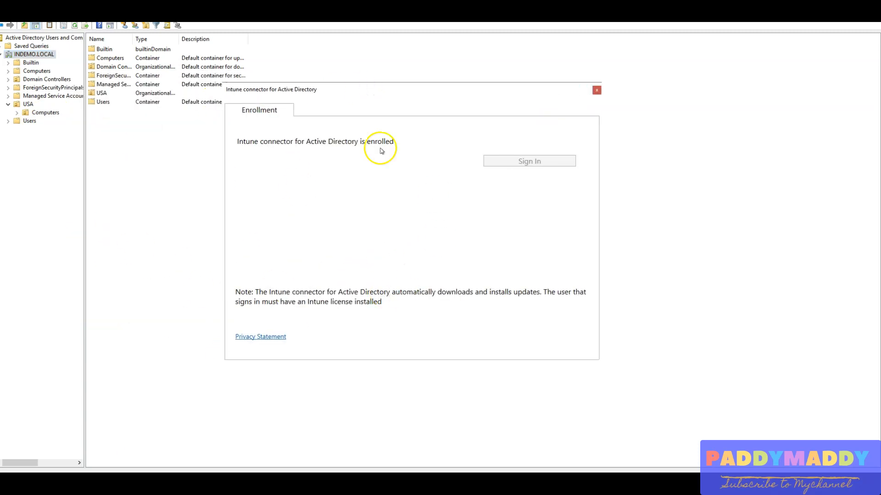
Start the Delegation of Control Wizard for the USA organizational unit.
right_click(27, 104)
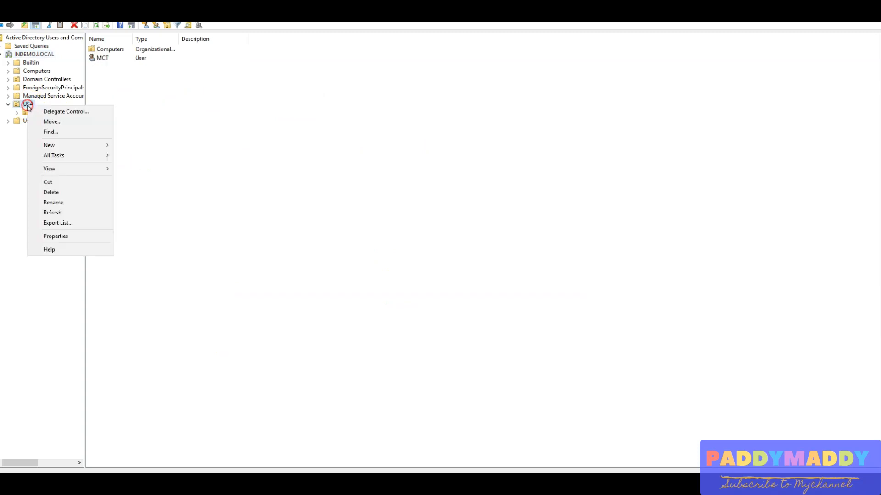
left_click(53, 112)
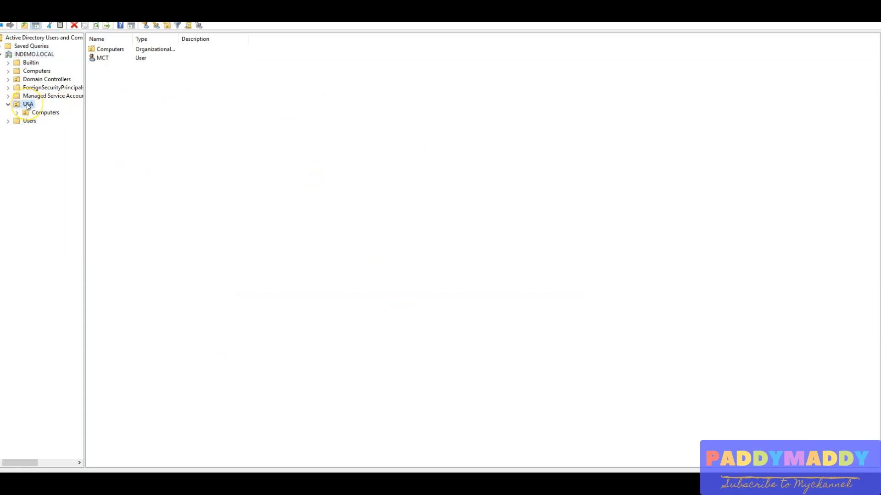
right_click(26, 104)
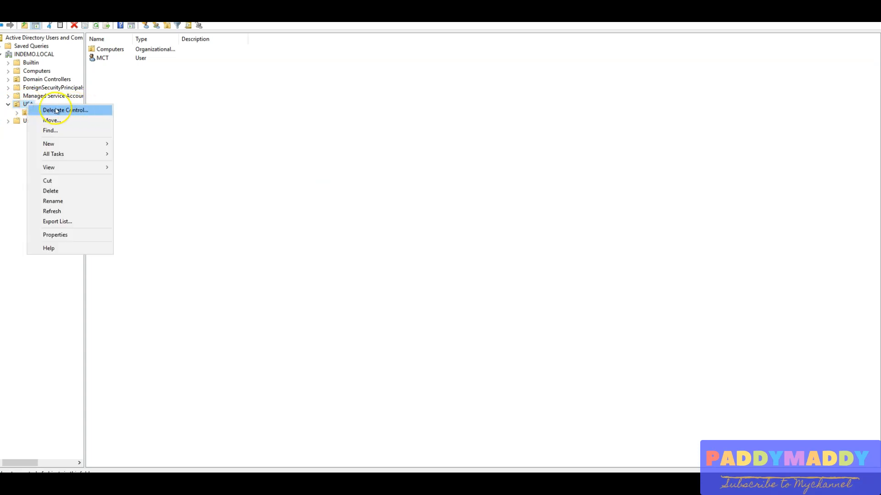
left_click(46, 108)
right_click(24, 109)
left_click(39, 112)
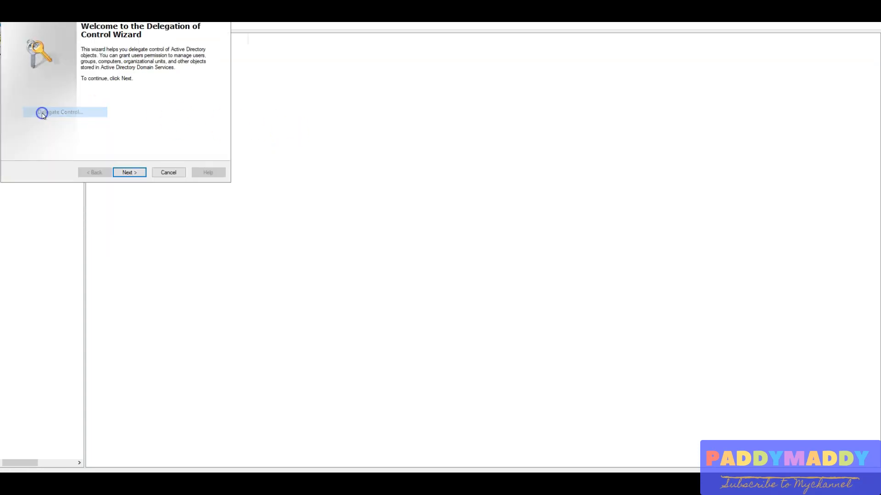
Begin adding an account to delegate control to, and limit the object types to Computers only.
left_click(131, 173)
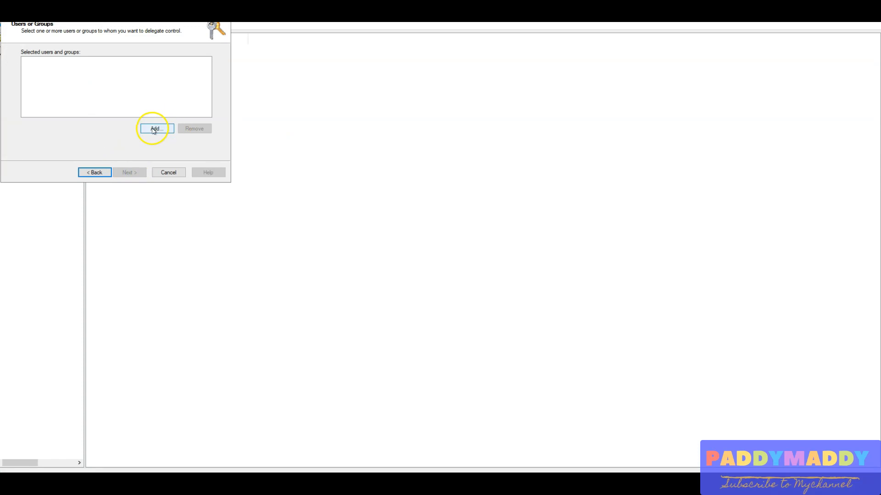
left_click(155, 129)
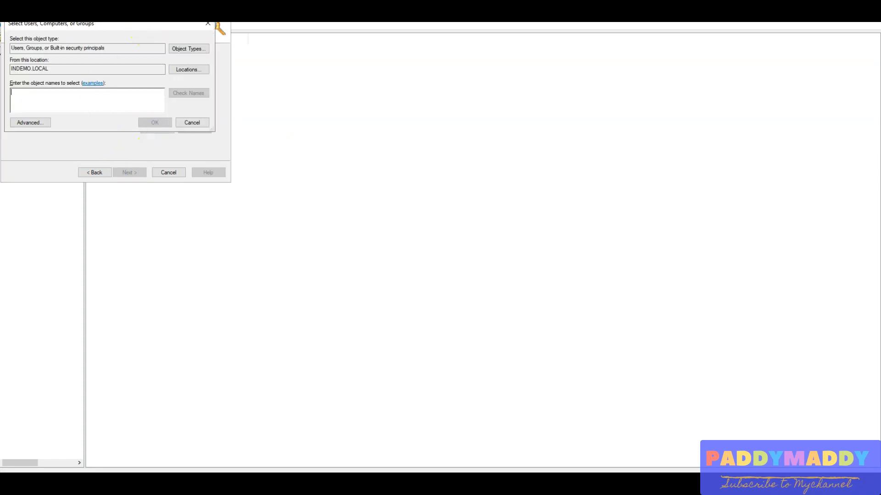
left_click_drag(142, 27, 320, 175)
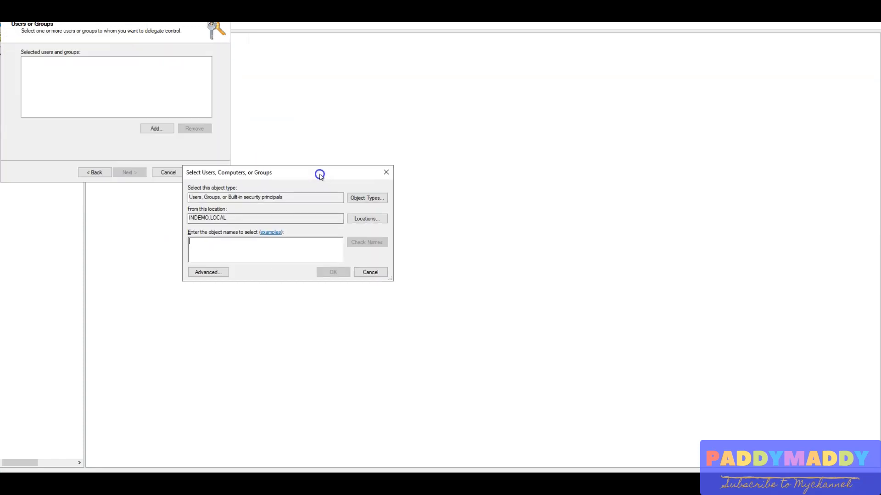
left_click(364, 198)
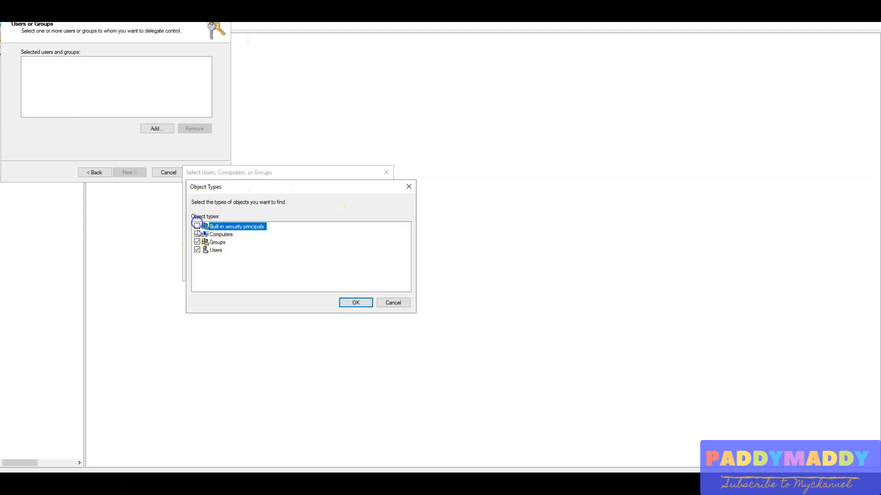
left_click(356, 302)
Try to look up the computer name INYD-DC01, and clear the entry from the selection.
left_click(238, 257)
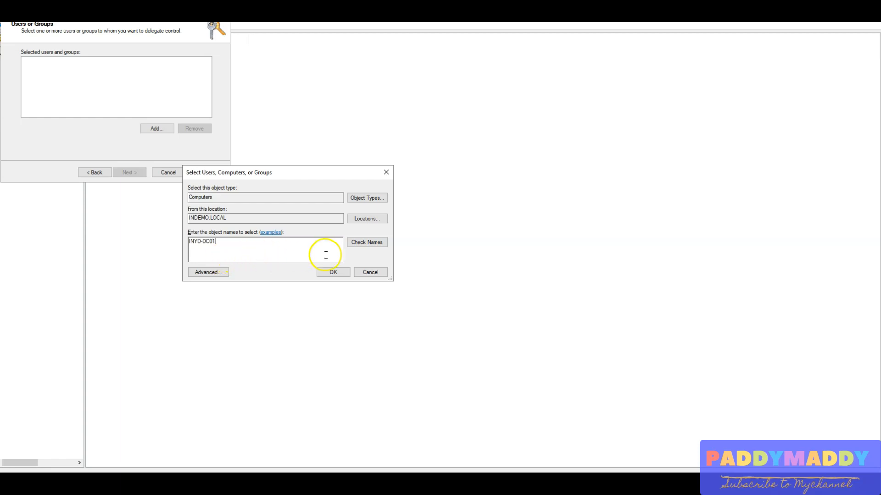
left_click(379, 244)
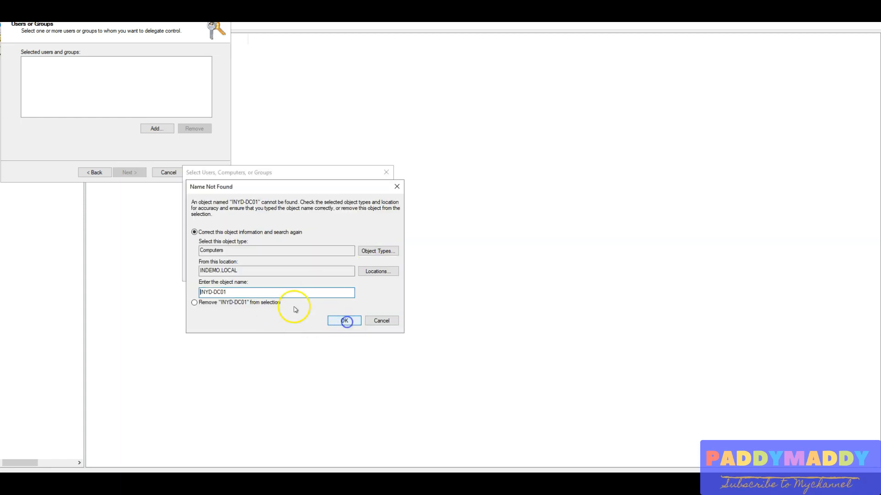
left_click(343, 320)
left_click(373, 320)
key("ctrl+a")
key("BackSpace")
Find the computer INHYD-DC01 with the advanced search and add it to the selected users and groups.
left_click(208, 271)
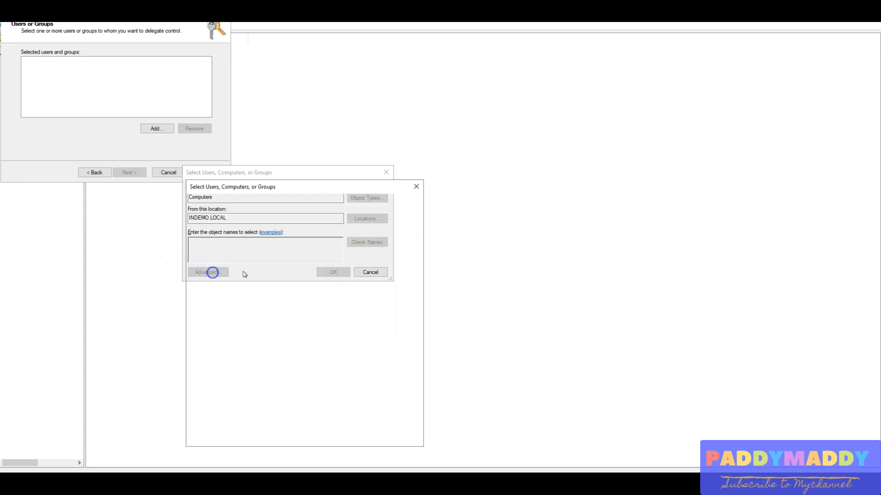
left_click(400, 273)
double_click(211, 370)
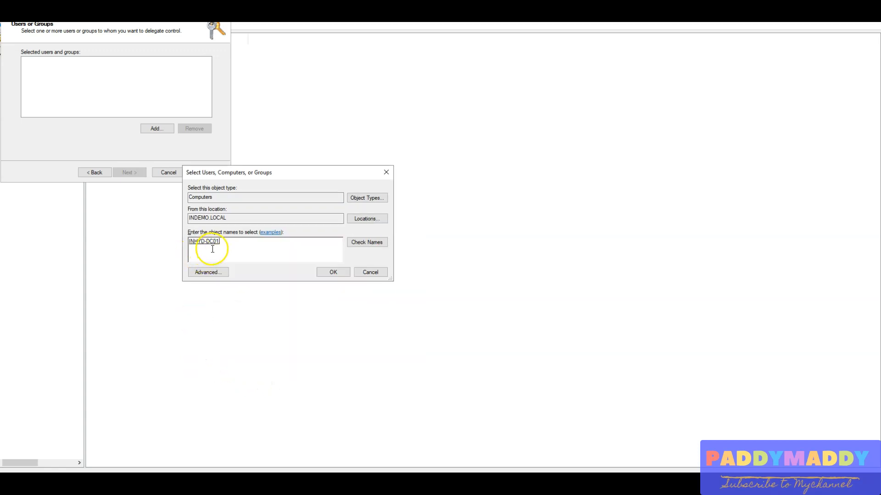
left_click(333, 272)
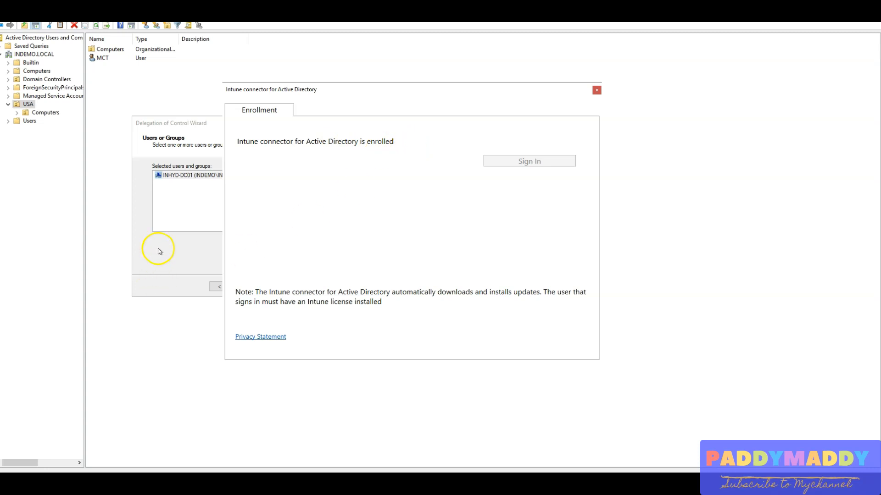
Choose to create a custom task to delegate and continue to the Active Directory object type page.
left_click(265, 288)
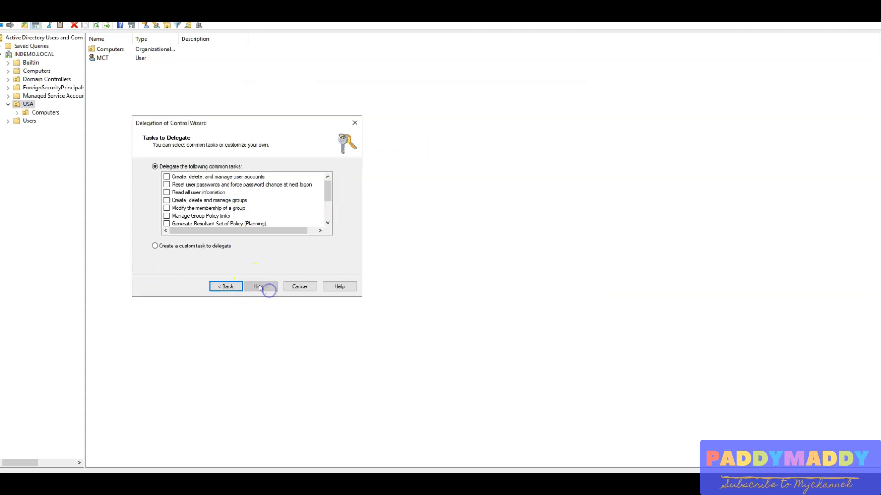
left_click(213, 248)
left_click(261, 287)
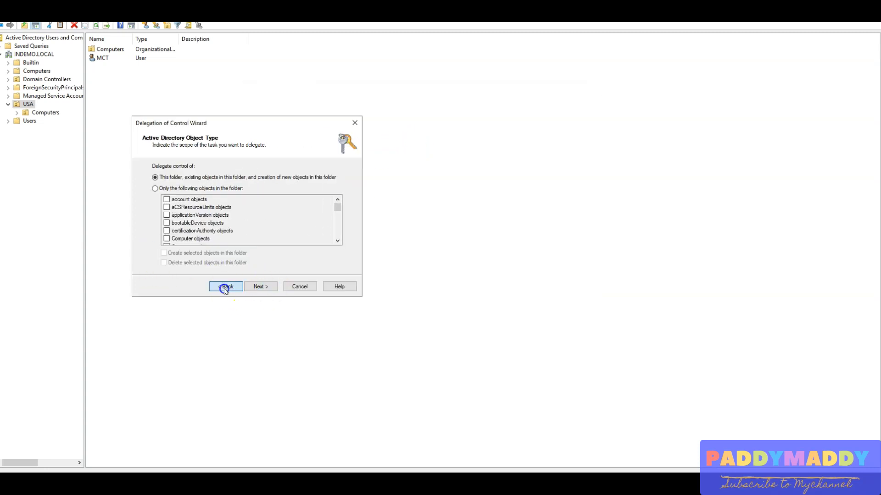
Limit the delegation to account objects in the folder, with both creating and deleting the selected objects allowed.
left_click(224, 288)
left_click(255, 287)
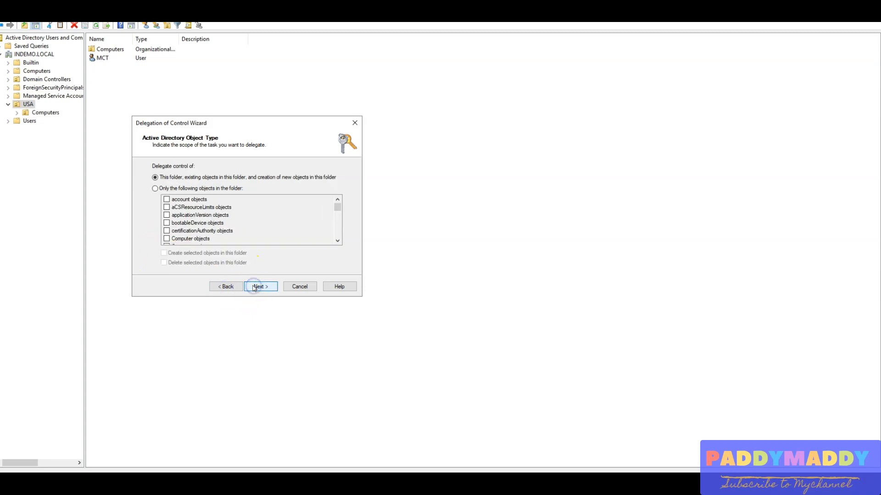
left_click(190, 189)
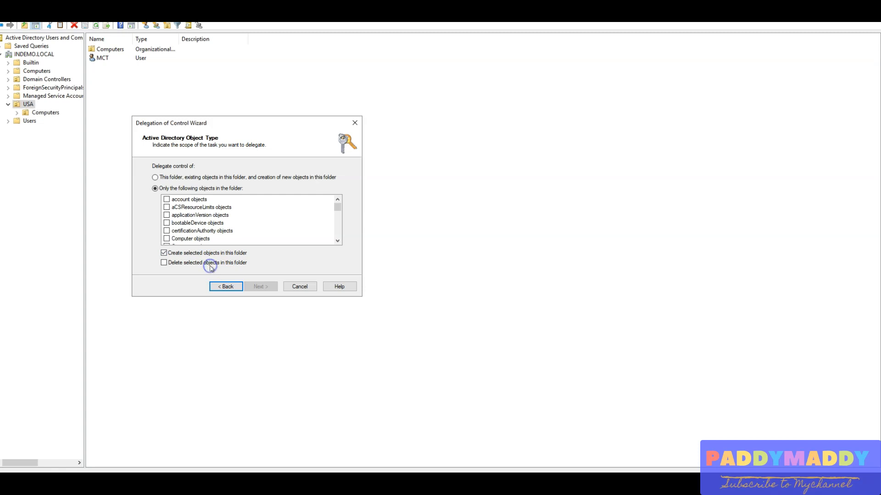
left_click(167, 200)
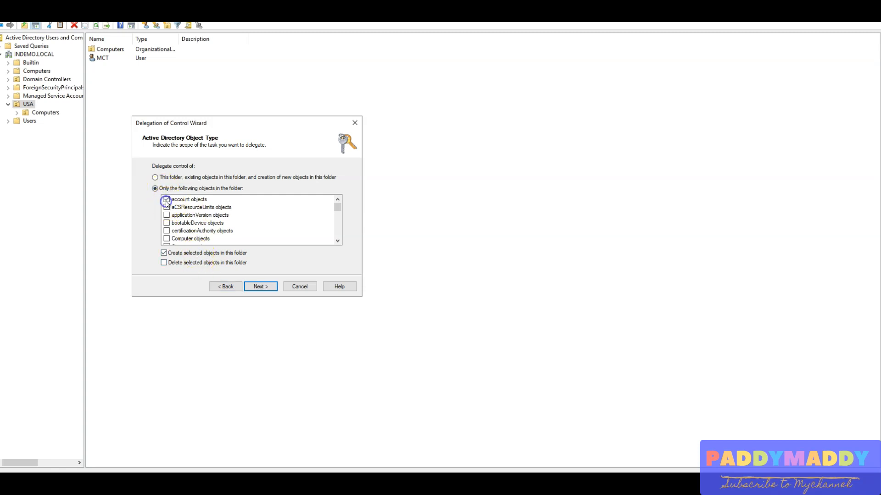
left_click(194, 263)
left_click(262, 286)
left_click(156, 188)
left_click(166, 219)
left_click(338, 236)
left_click_drag(338, 237, 336, 206)
left_click(225, 286)
Continue past the Active Directory object type page, select the permissions to delegate, and complete the Delegation of Control Wizard.
left_click(269, 286)
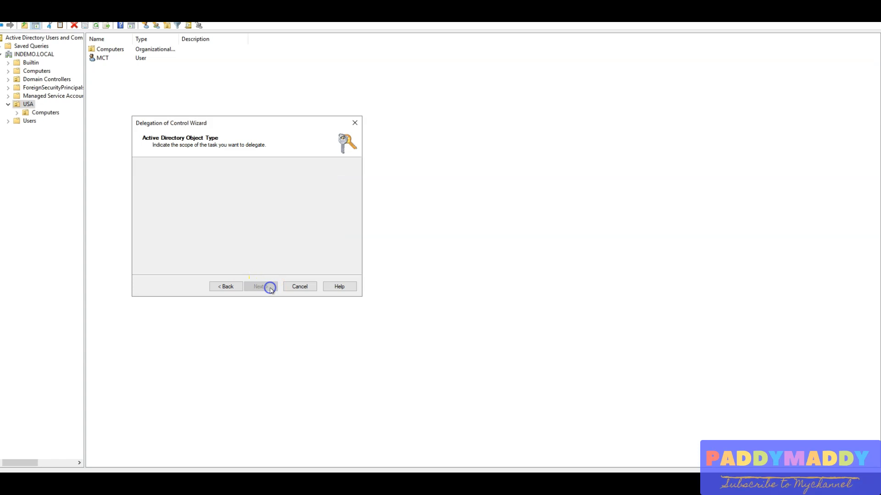
left_click(172, 188)
left_click(172, 197)
left_click(158, 219)
left_click(262, 287)
left_click(262, 287)
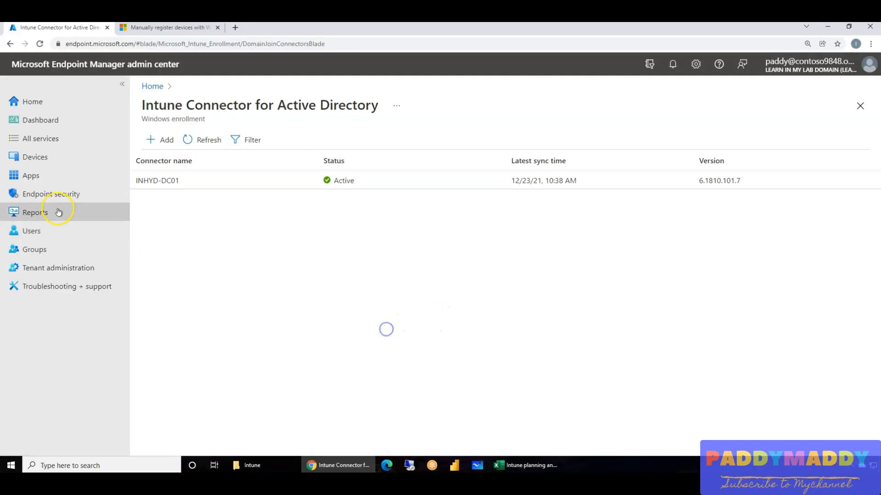
Open the properties of the Hybrid AD Join profile from the Windows Autopilot deployment profiles in the Endpoint Manager admin center.
left_click(33, 157)
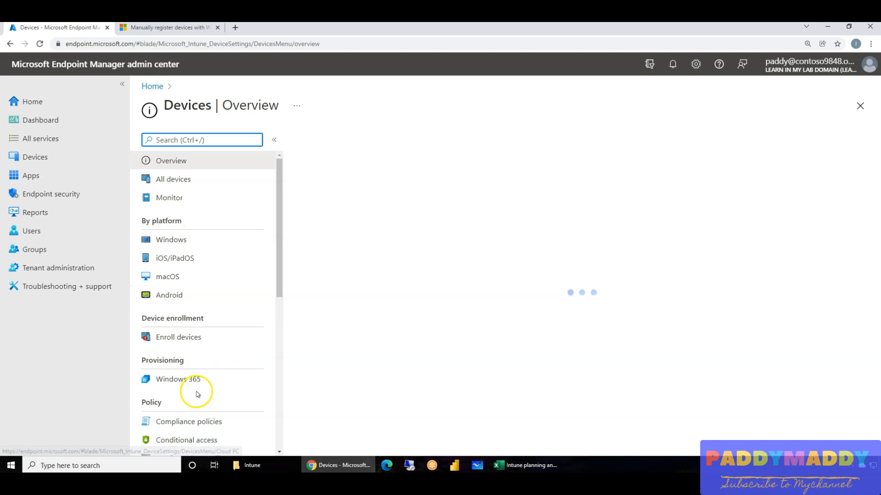
left_click(173, 239)
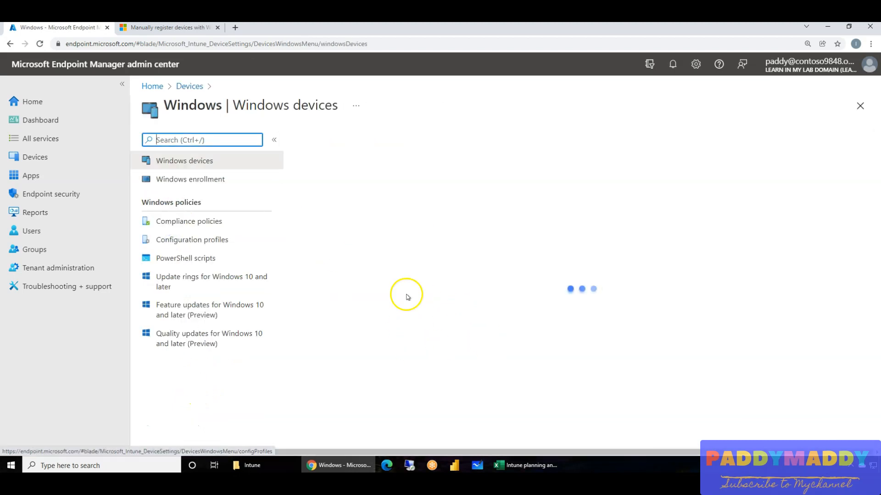
left_click(184, 179)
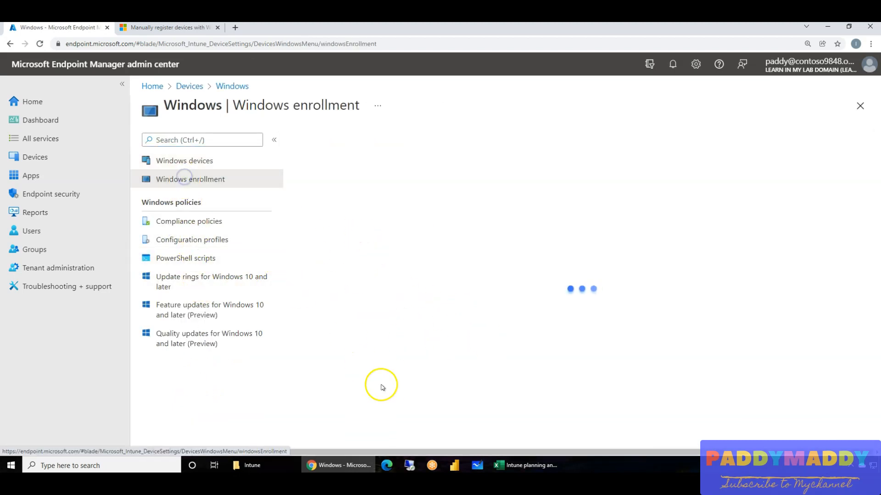
left_click(421, 390)
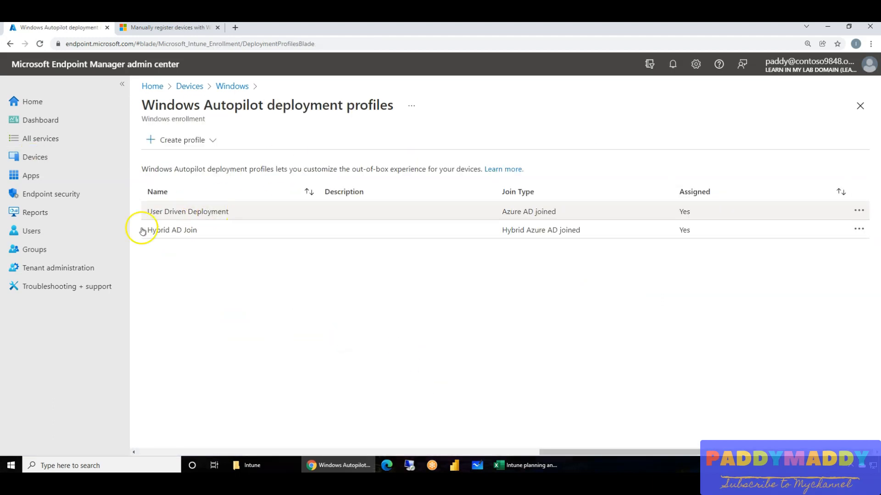
left_click(192, 231)
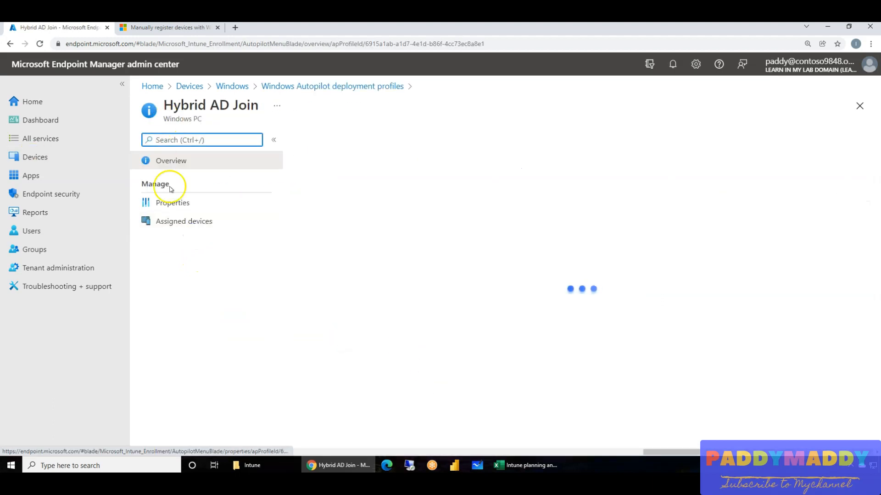
left_click(186, 205)
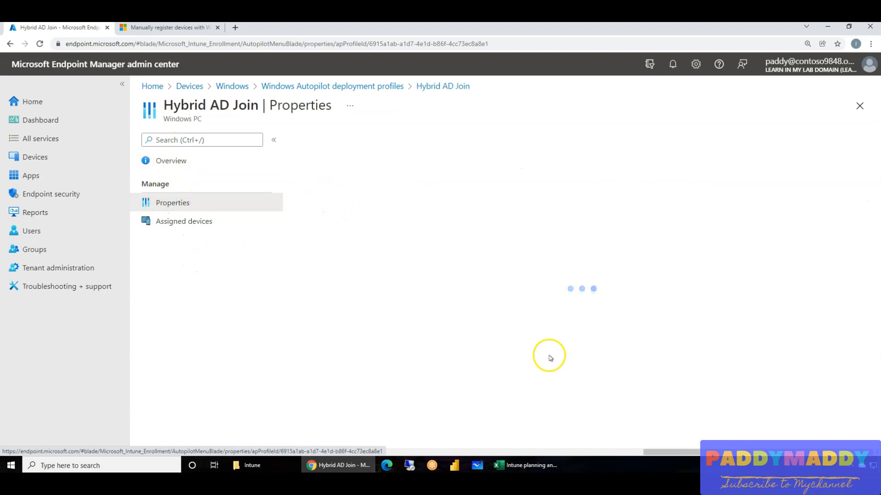
Open the Hybrid AD Join profile's out-of-box experience settings for editing and examine the configured options.
scroll(528, 350, "down", 1)
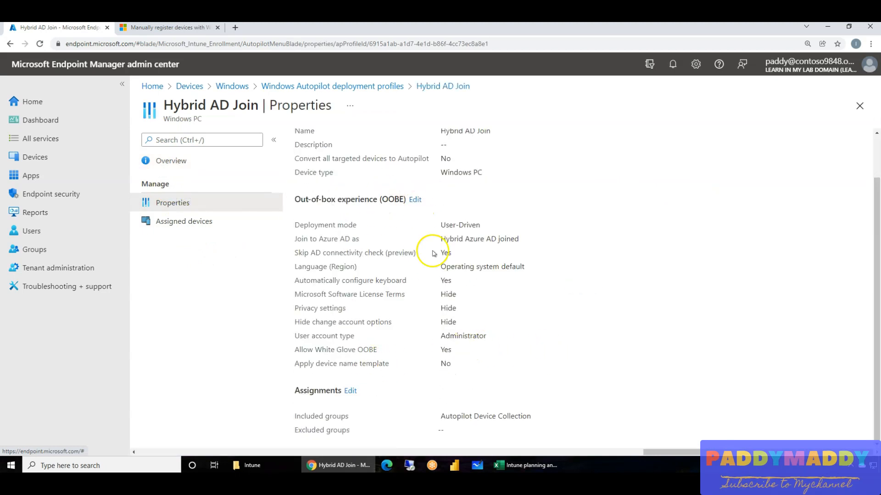
left_click_drag(312, 228, 513, 368)
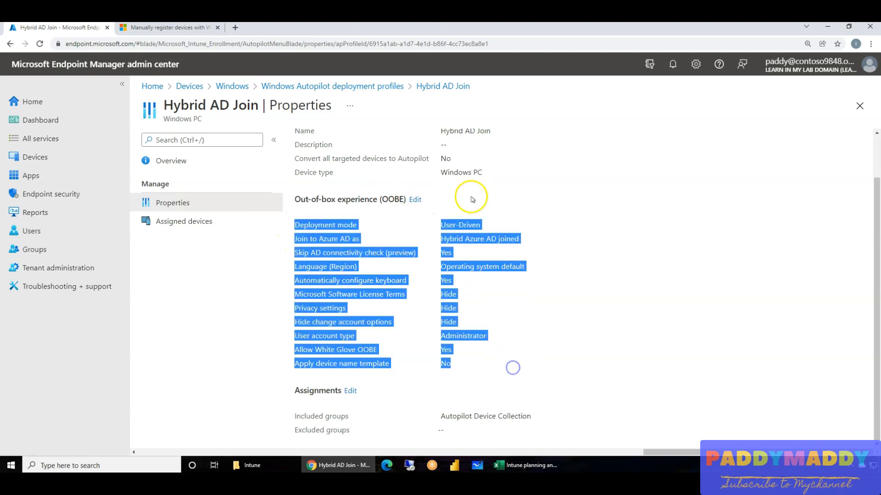
left_click(415, 199)
scroll(482, 351, "down", 3)
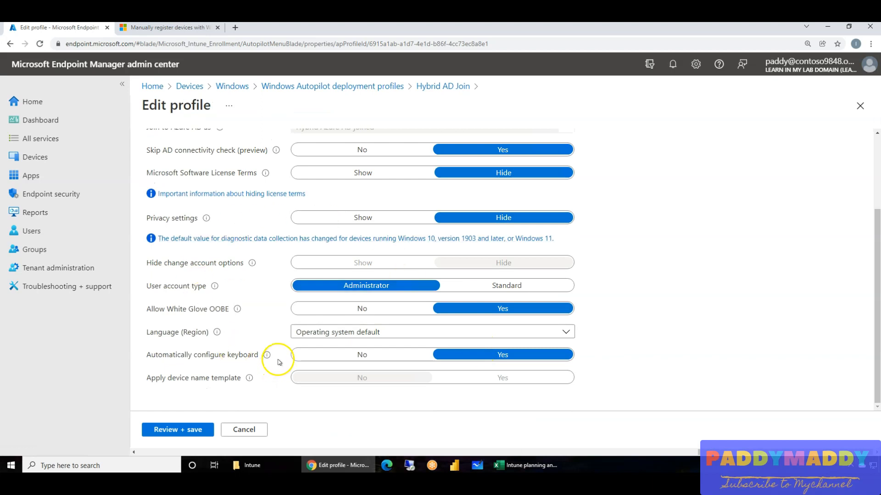
scroll(243, 328, "up", 3)
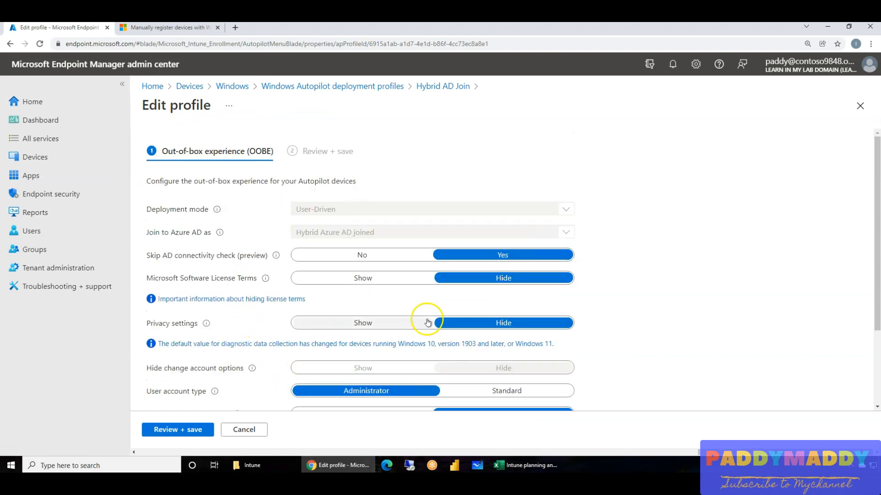
scroll(413, 303, "down", 3)
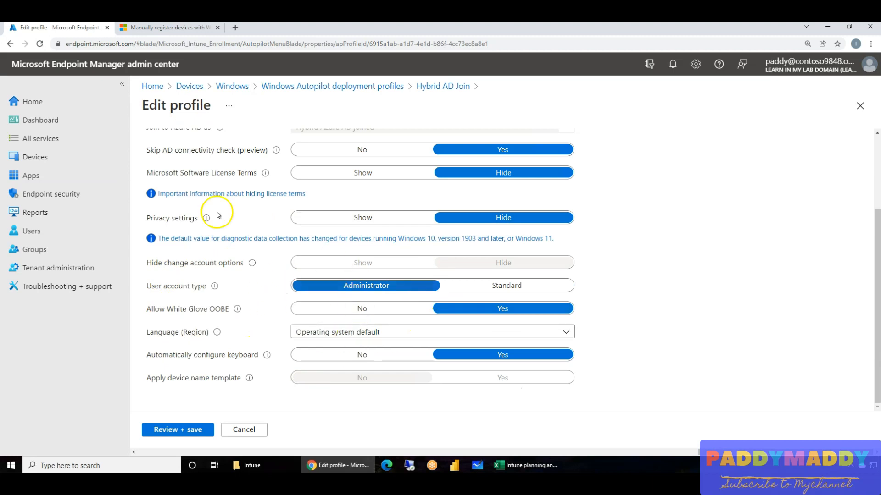
Create a Windows configuration profile for the Windows 10 and later platform using the Domain Join template.
left_click(242, 86)
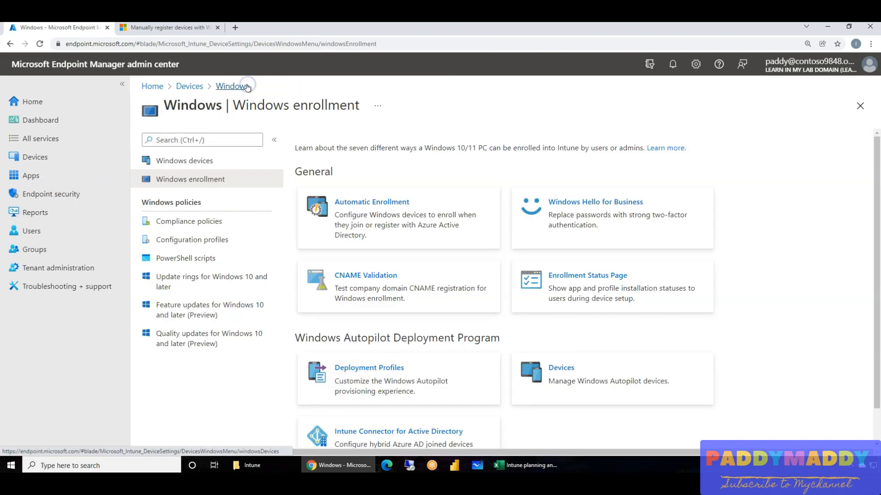
left_click(207, 236)
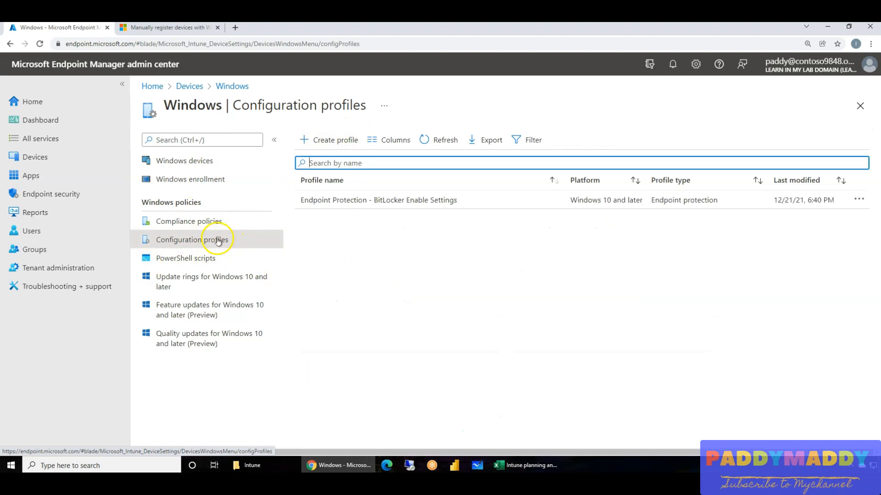
left_click(335, 138)
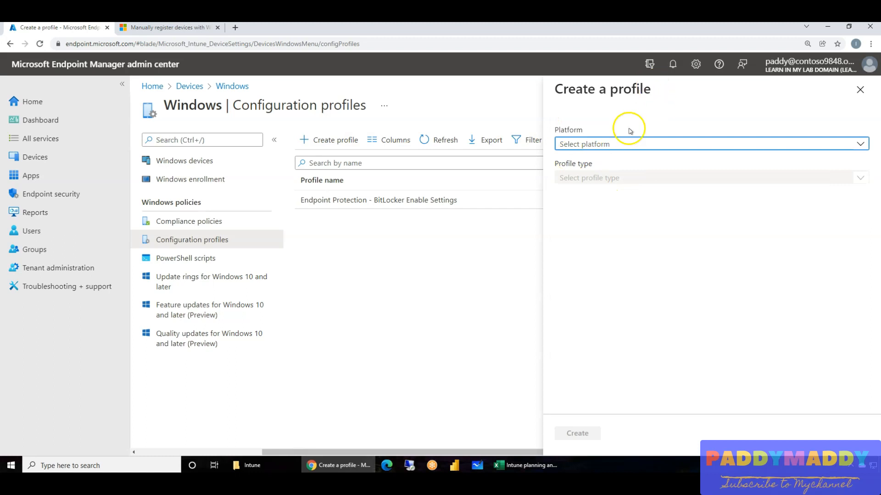
left_click(610, 145)
left_click(606, 161)
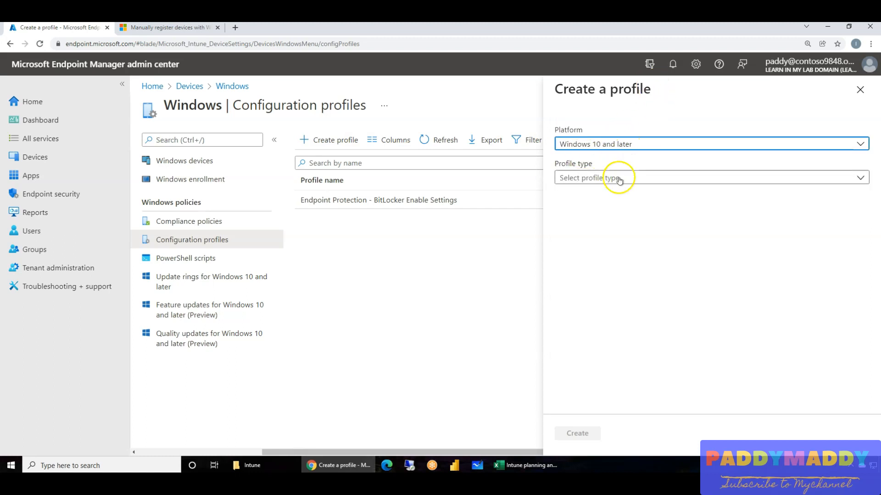
left_click(617, 178)
left_click(610, 212)
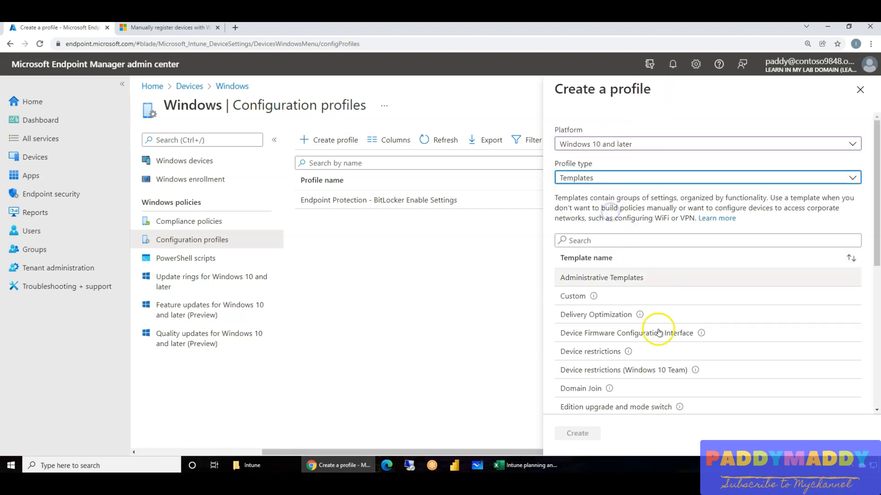
left_click(582, 388)
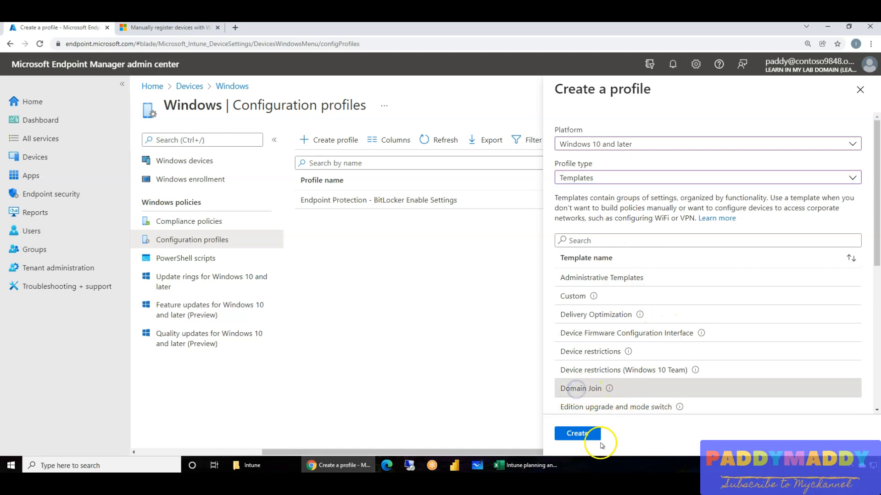
left_click(592, 434)
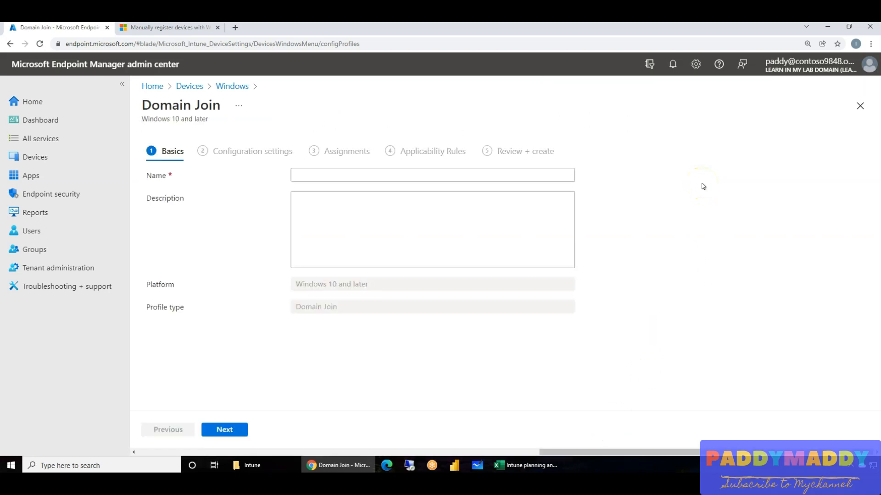
Name the Domain Join profile "Hybrid AD join - Domain Join" and continue to its configuration settings.
left_click(339, 175)
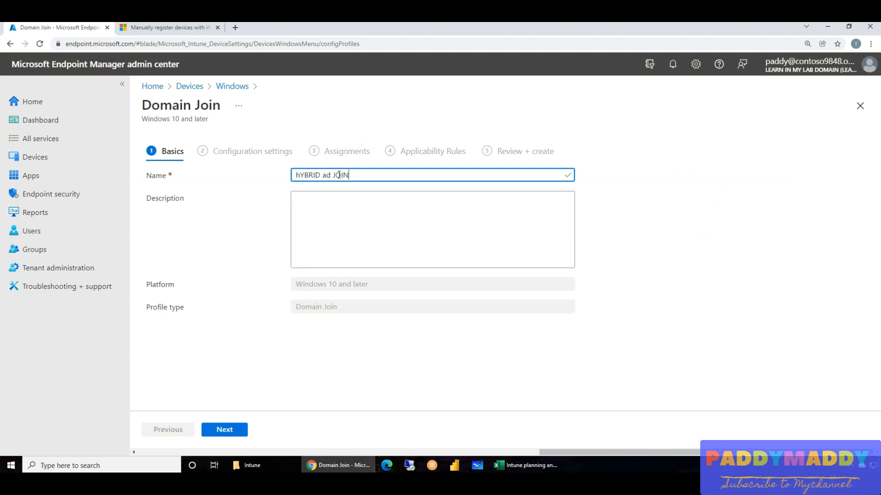
key("ctrl+a")
key("BackSpace")
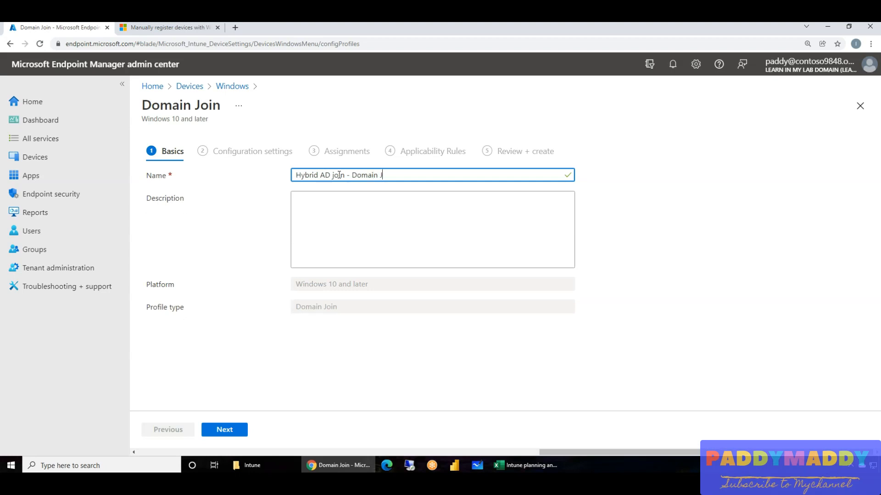
left_click(239, 428)
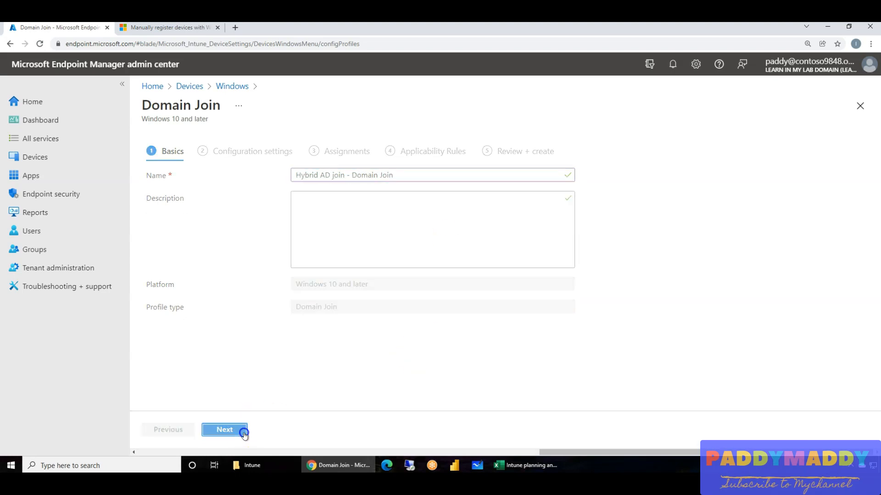
Set the computer name prefix to inhyd- and the domain name to indemo.local.
left_click(321, 174)
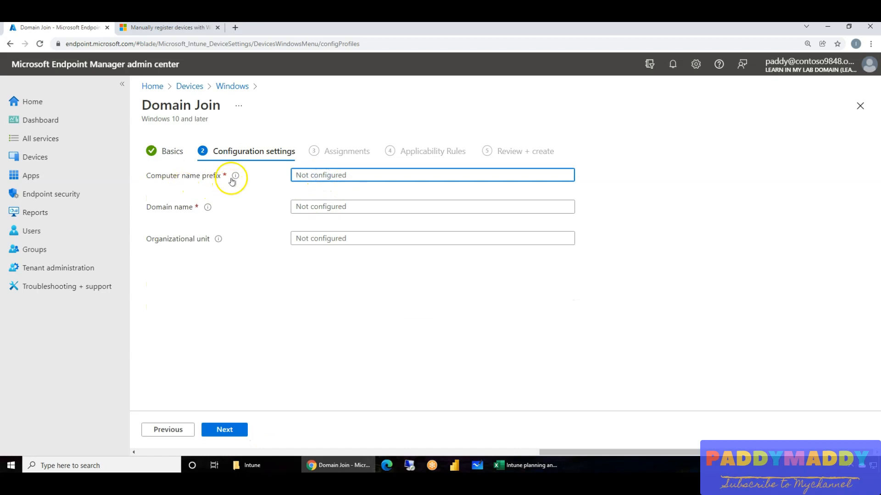
mouse_move(235, 175)
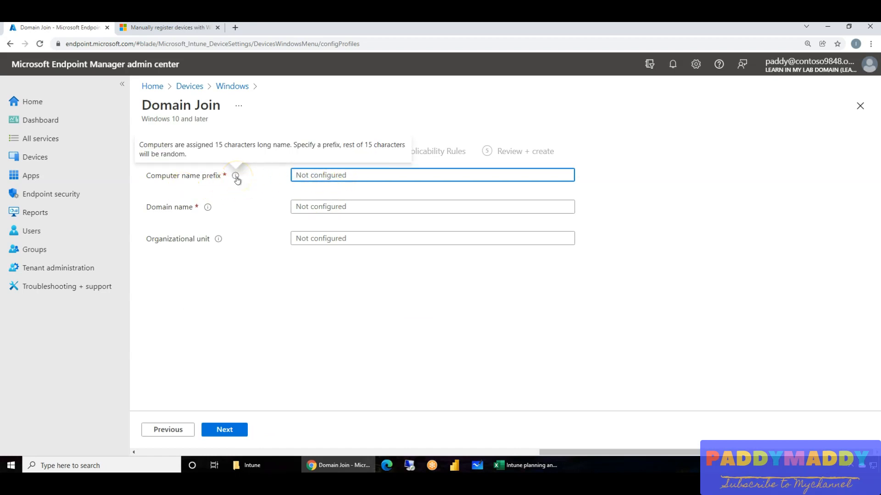
type("inhyd-")
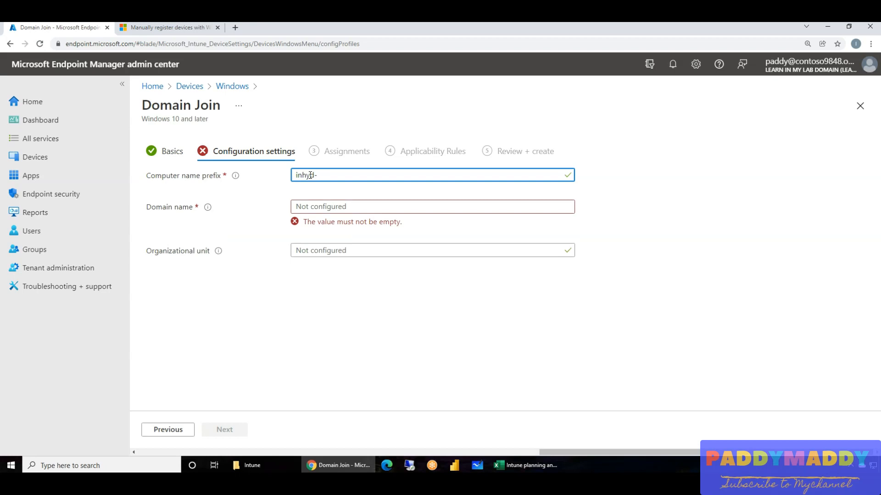
left_click(331, 175)
left_click(319, 210)
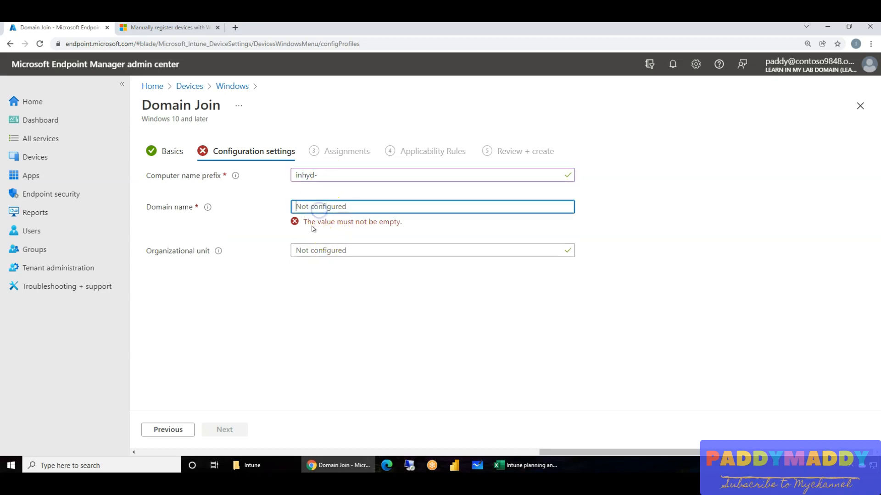
type("indemo.local")
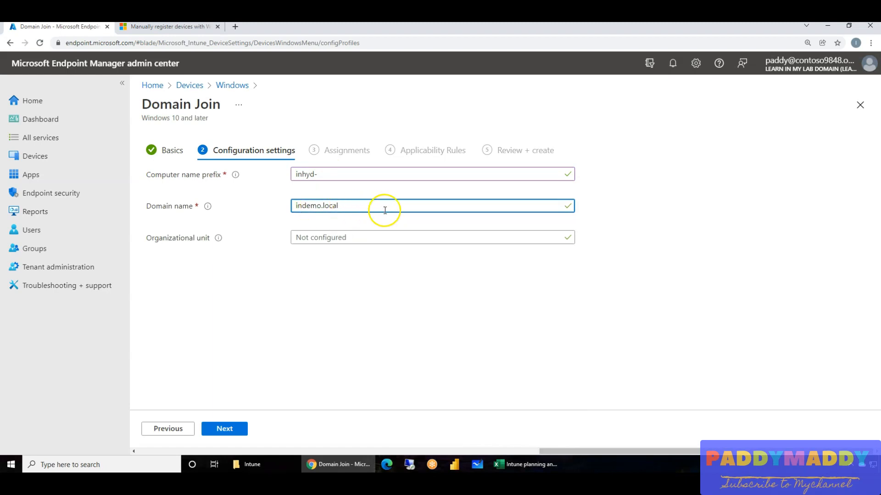
mouse_move(209, 207)
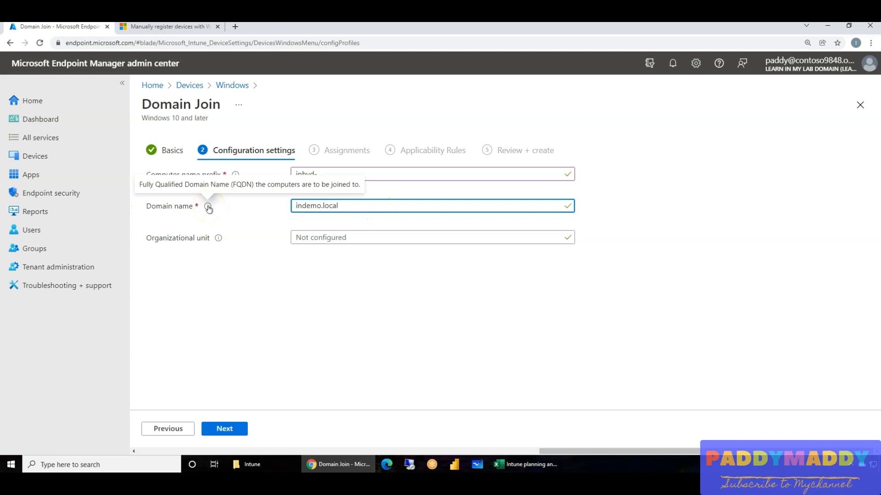
mouse_move(220, 244)
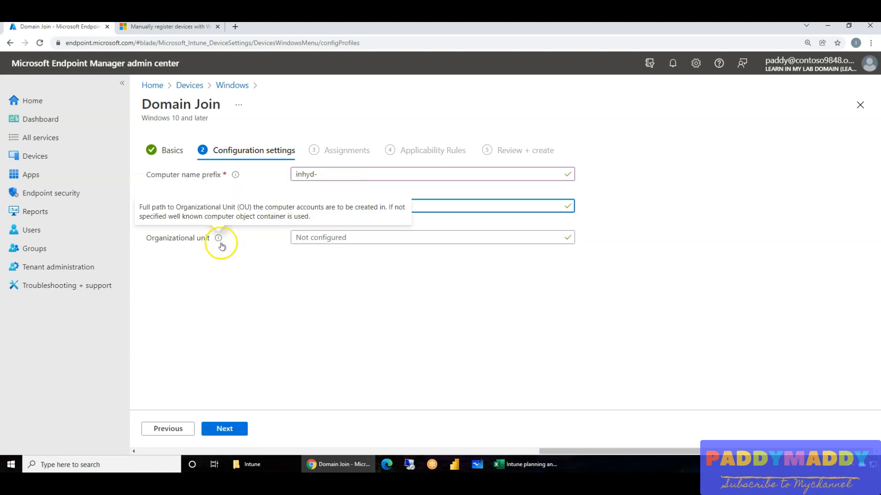
left_click(353, 238)
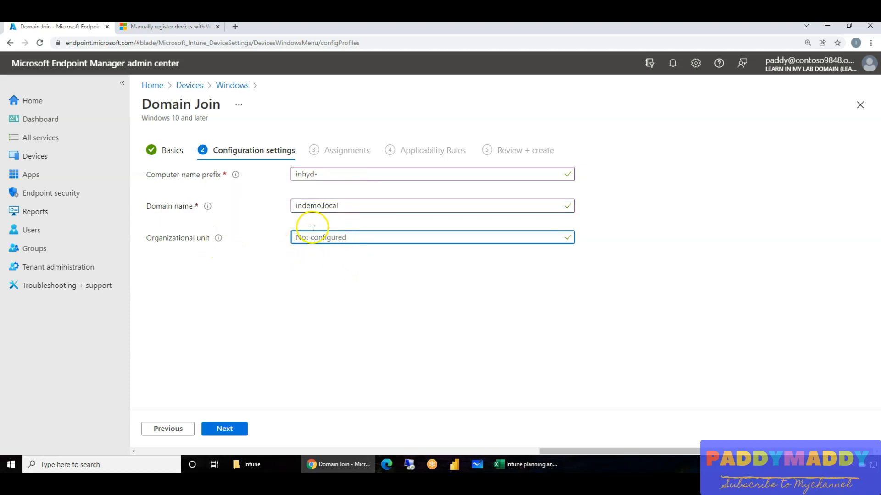
type("computer")
left_click(360, 206)
left_click_drag(344, 241, 187, 240)
key("BackSpace")
Switch to ADSI Edit and view the connection settings for the default naming context without changing them.
mouse_move(338, 464)
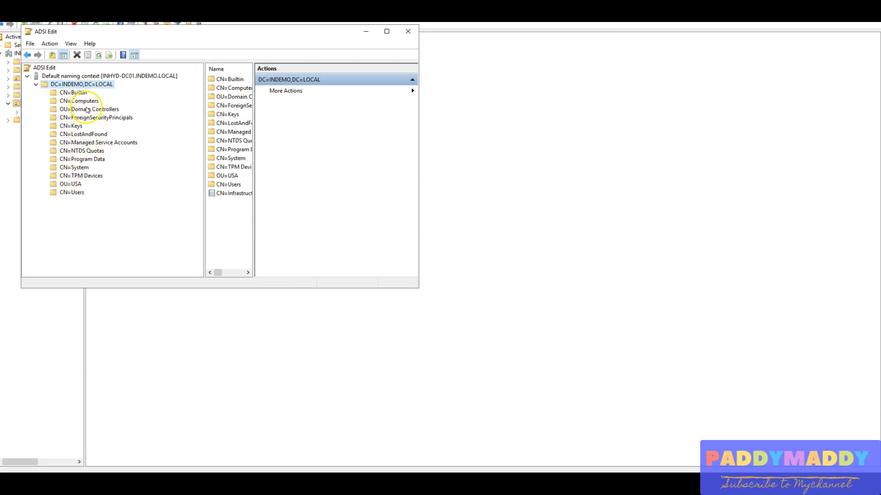
left_click(48, 69)
right_click(47, 69)
left_click(69, 72)
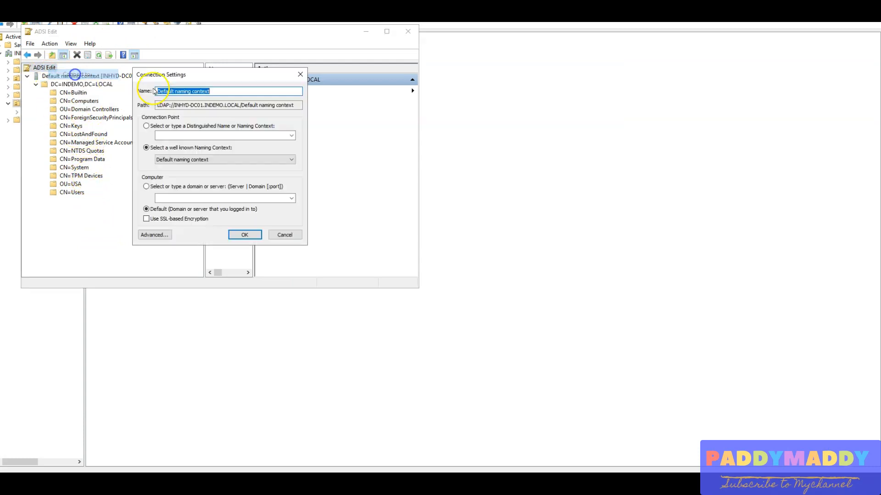
left_click(284, 235)
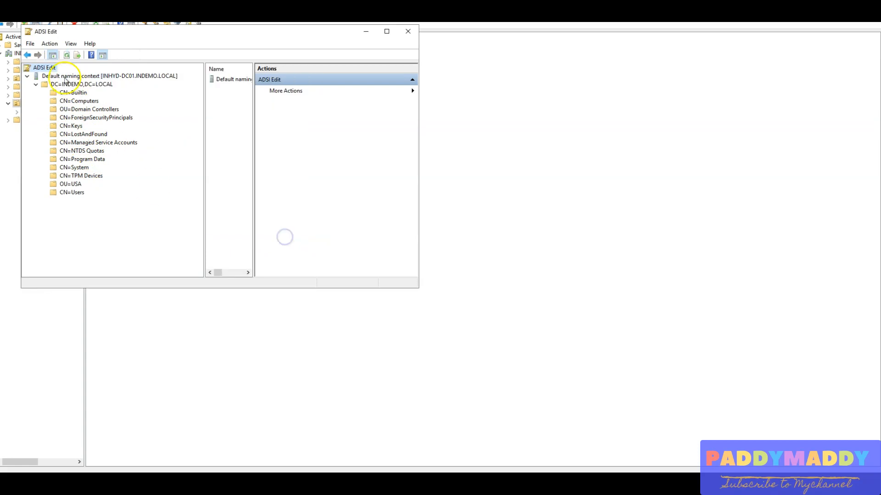
Expand DC=INDEMO,DC=LOCAL and OU=USA in the directory tree, and display the properties of OU=Computers.
double_click(69, 85)
left_click(36, 84)
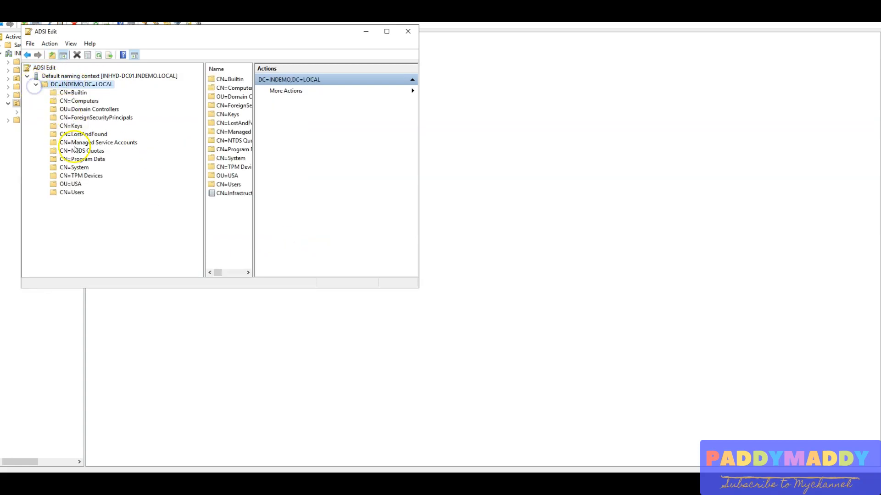
double_click(76, 184)
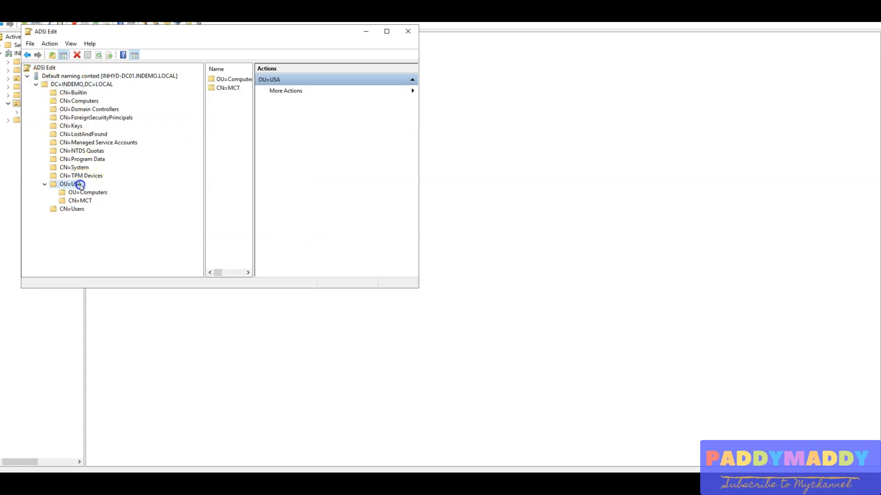
double_click(90, 193)
right_click(91, 193)
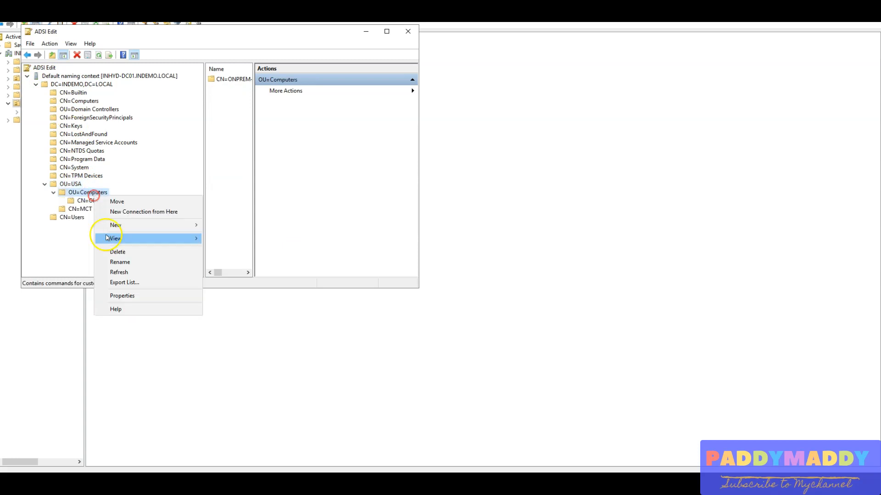
left_click(121, 296)
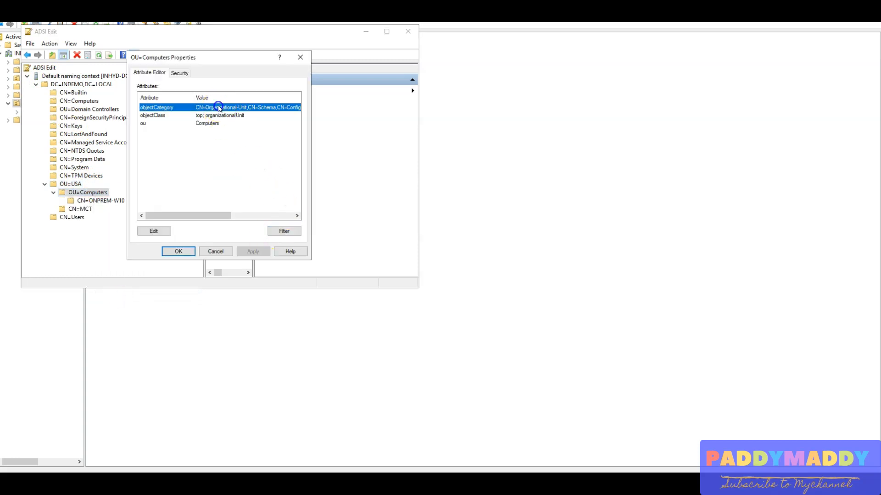
Copy the objectCategory value of OU=Computers into the Domain Join profile's organizational unit in Endpoint Manager and continue to assignments.
double_click(215, 108)
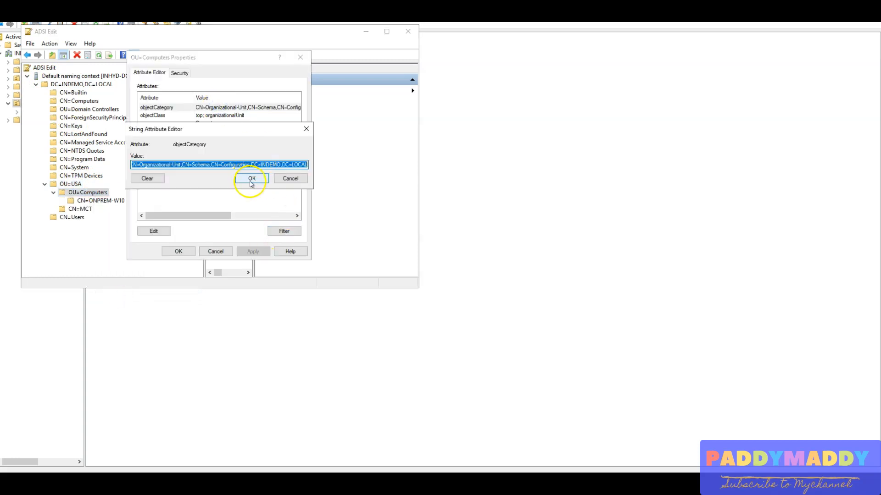
right_click(276, 161)
left_click(314, 198)
left_click(338, 464)
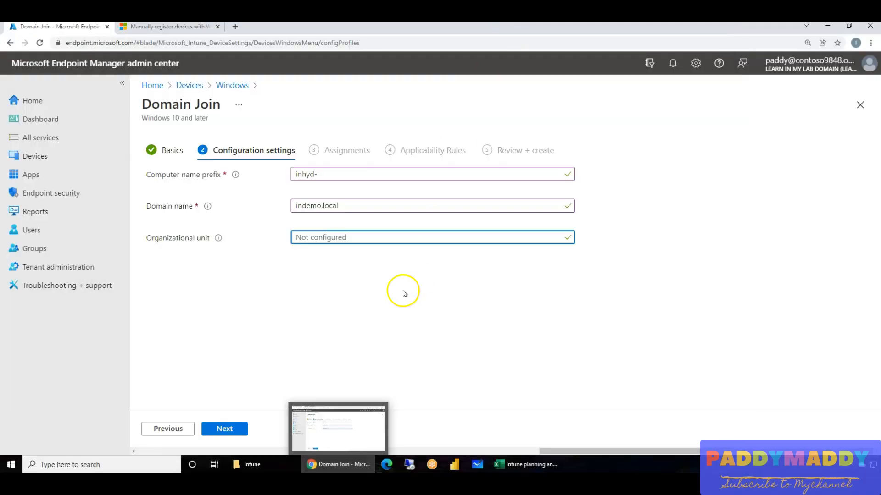
left_click(343, 237)
key("ctrl+v")
left_click(352, 322)
left_click(232, 429)
left_click(259, 193)
left_click(326, 194)
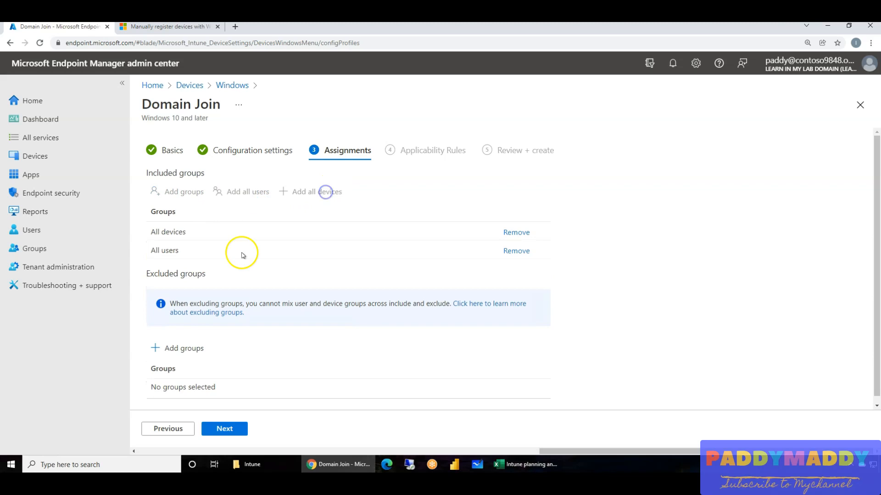
left_click(249, 150)
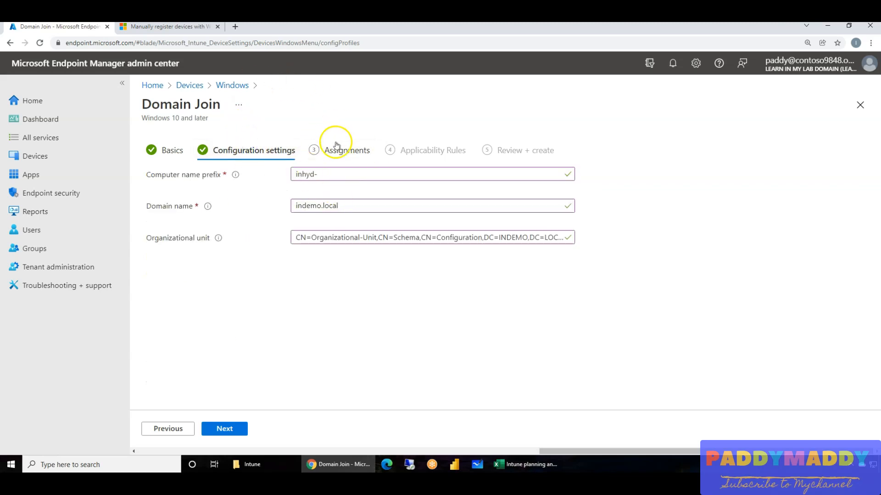
left_click(335, 146)
left_click(517, 232)
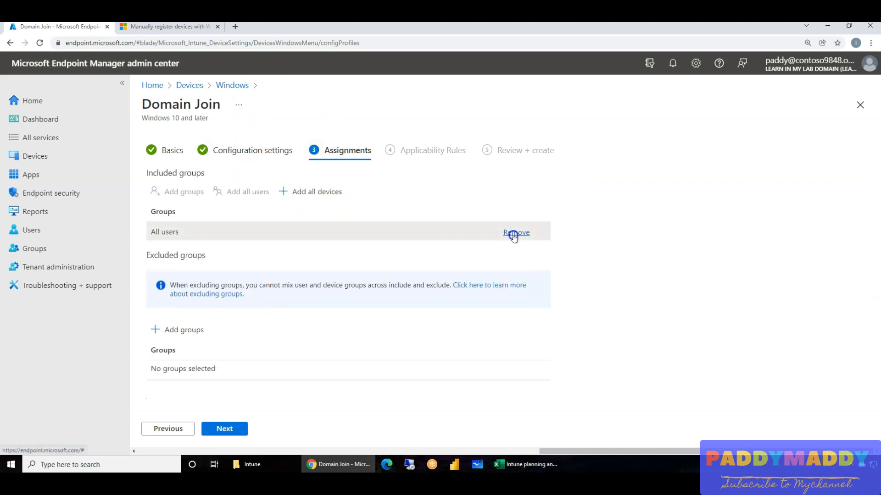
left_click(508, 232)
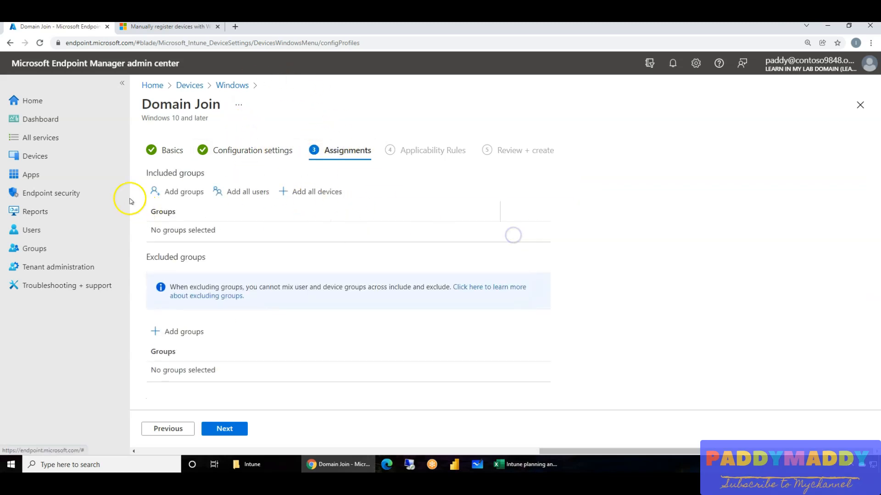
Include the Autopilot Device Collection group in the profile's assignments and continue past the applicability rules to the review page.
left_click(203, 192)
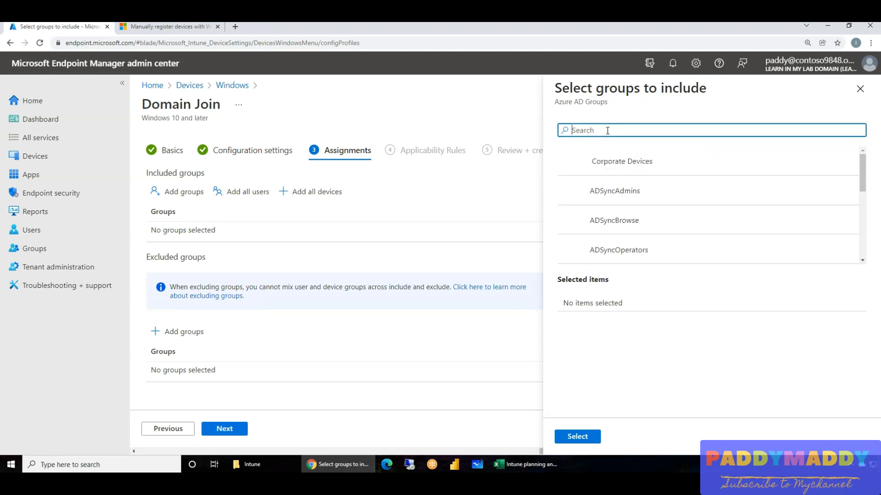
type("uto")
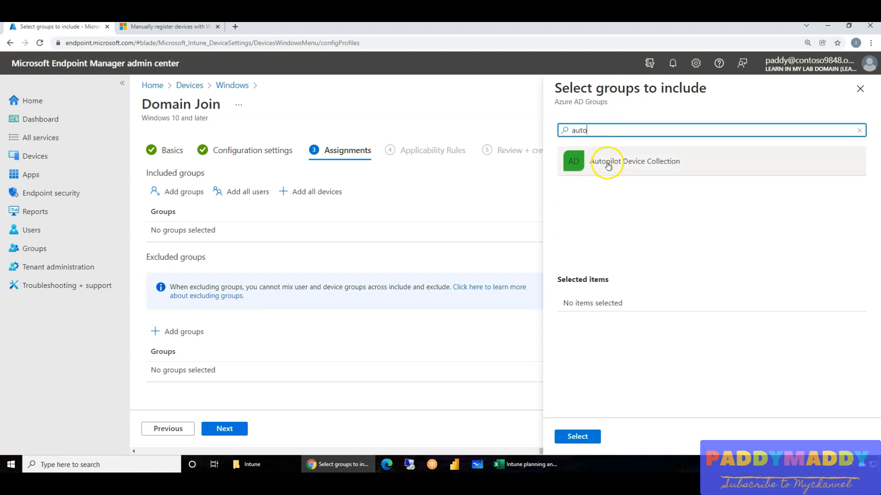
left_click(603, 163)
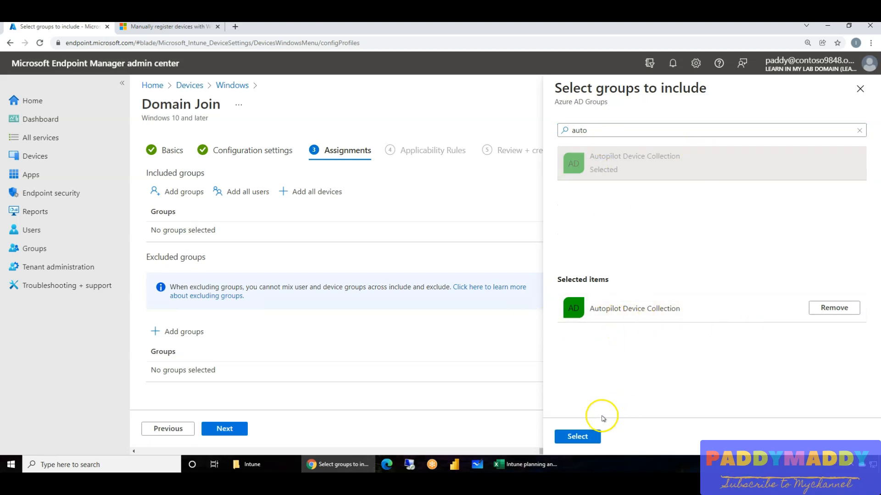
left_click(580, 435)
left_click(241, 429)
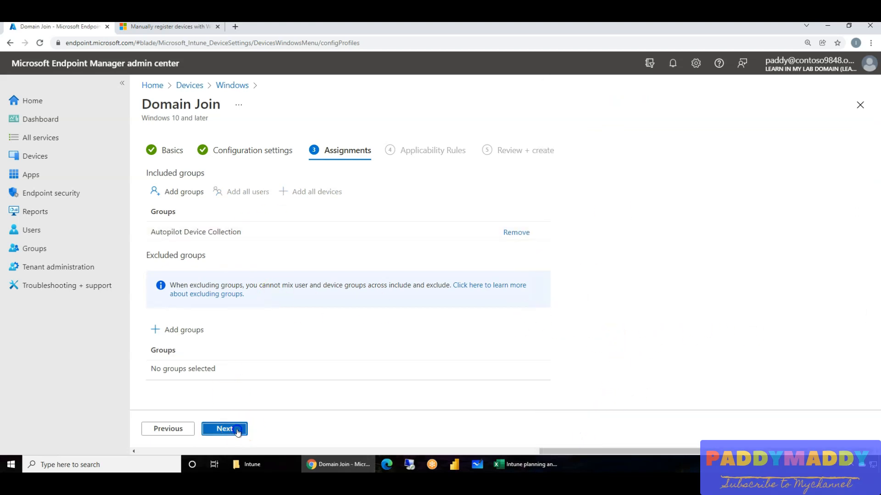
left_click(237, 430)
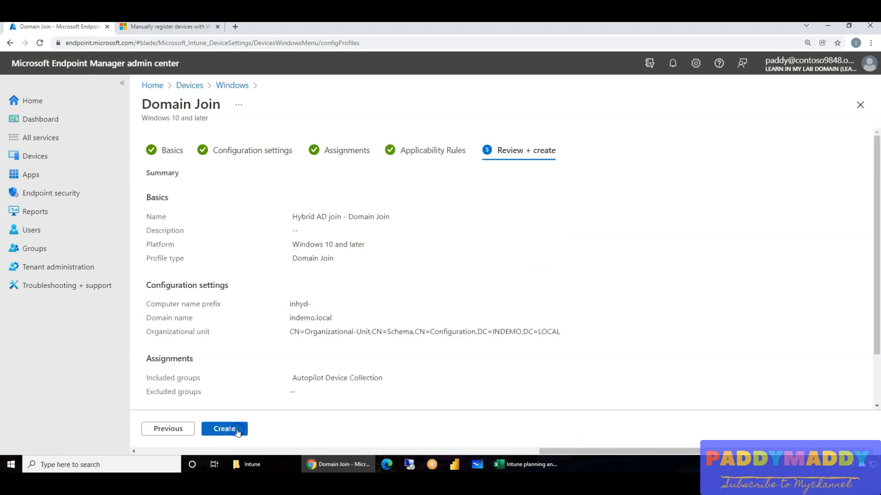